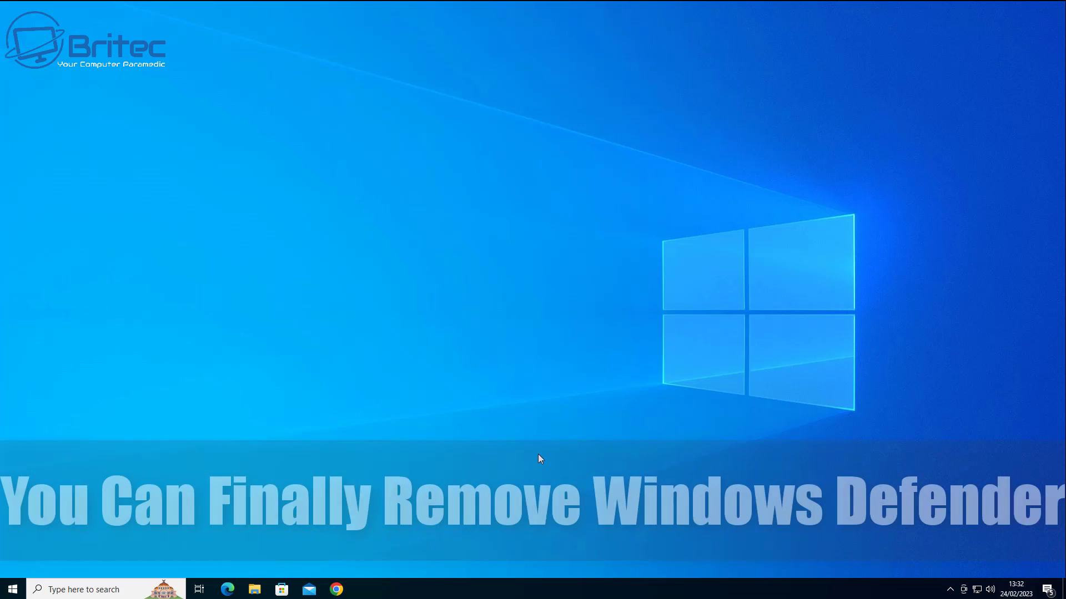
# Open the Windows Security app from the Update & Security section of Windows Settings
pyautogui.click(12, 589)
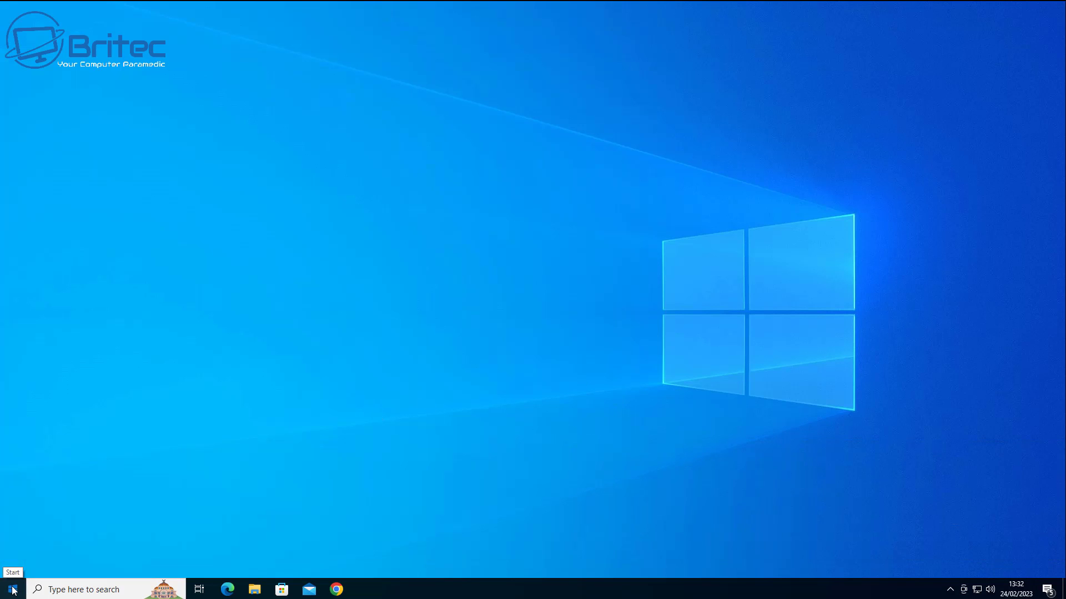
pyautogui.click(14, 538)
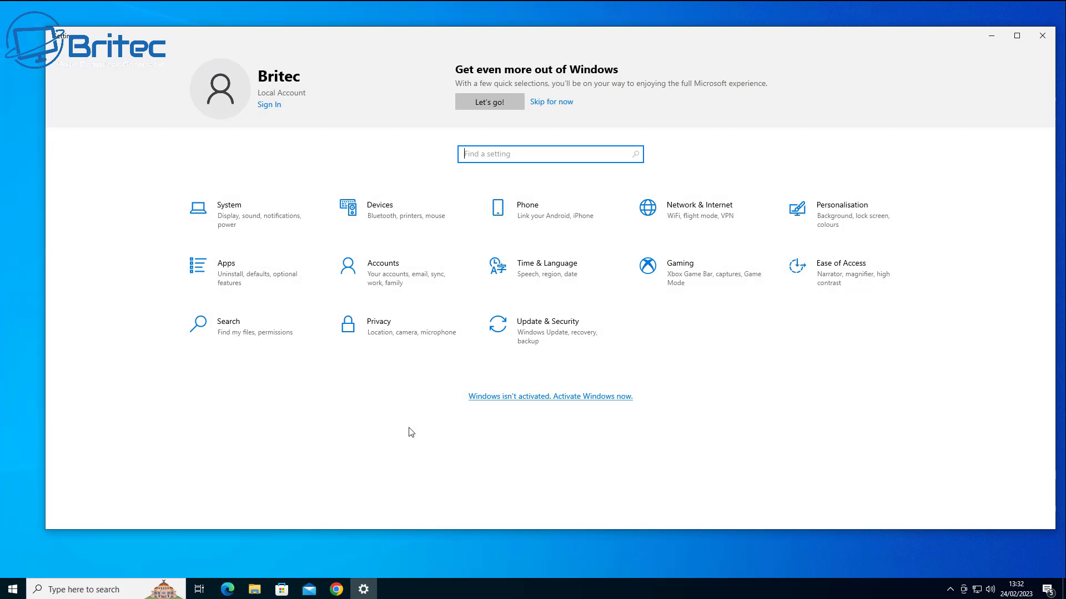
pyautogui.click(528, 336)
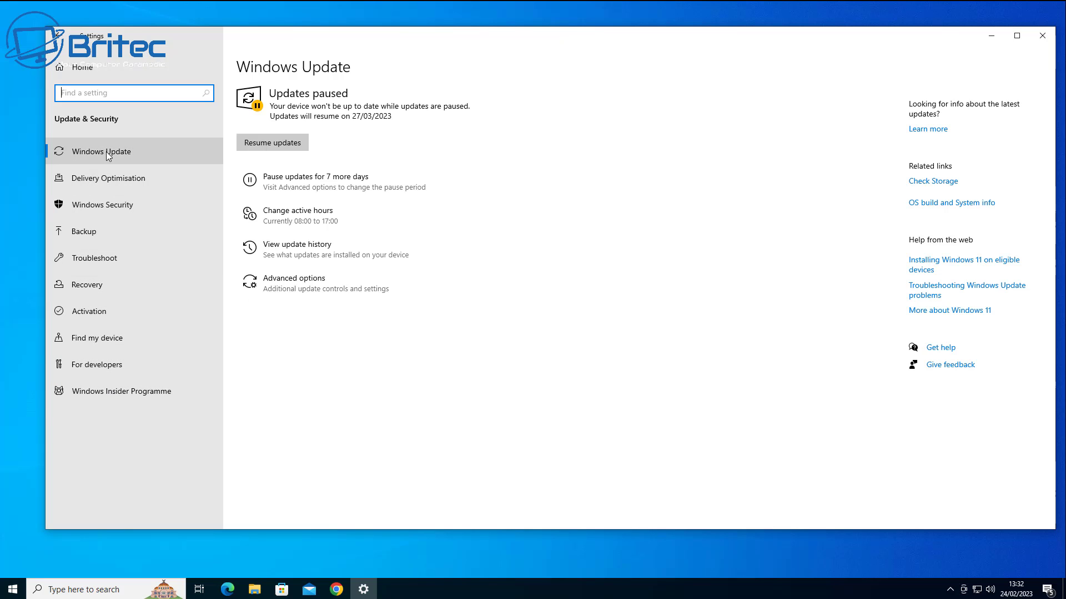
pyautogui.click(105, 209)
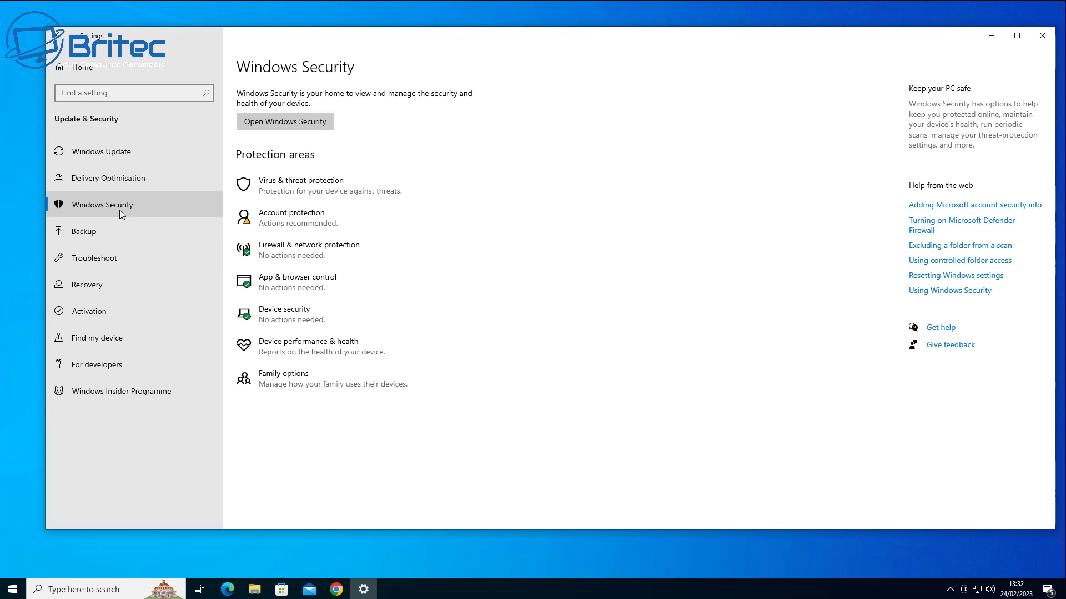
pyautogui.click(293, 125)
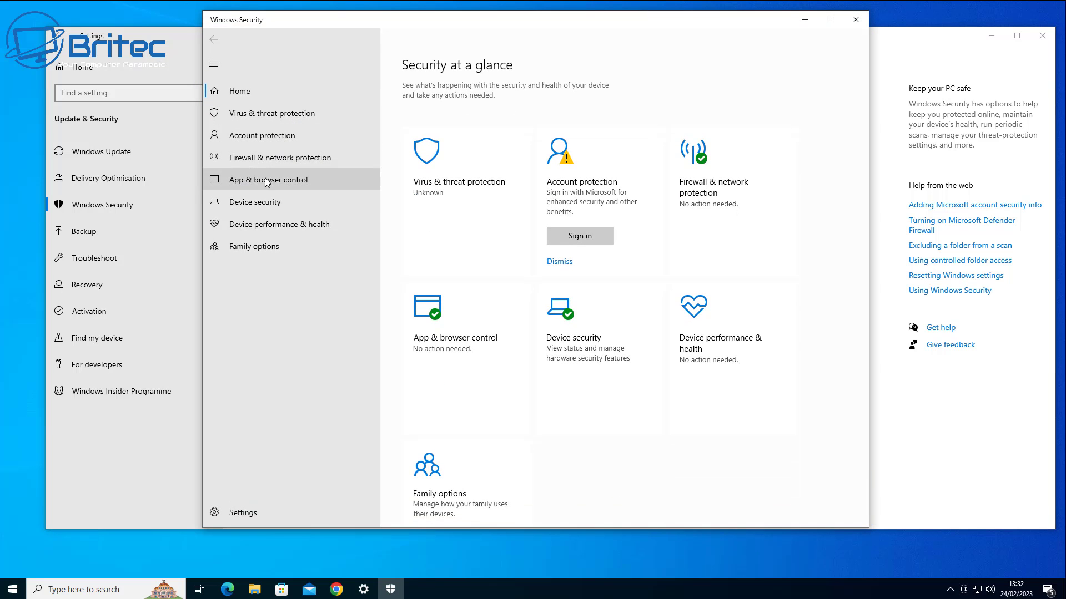
# Open the Virus & threat protection settings and review the real-time, cloud-delivered and sample submission options
pyautogui.click(464, 255)
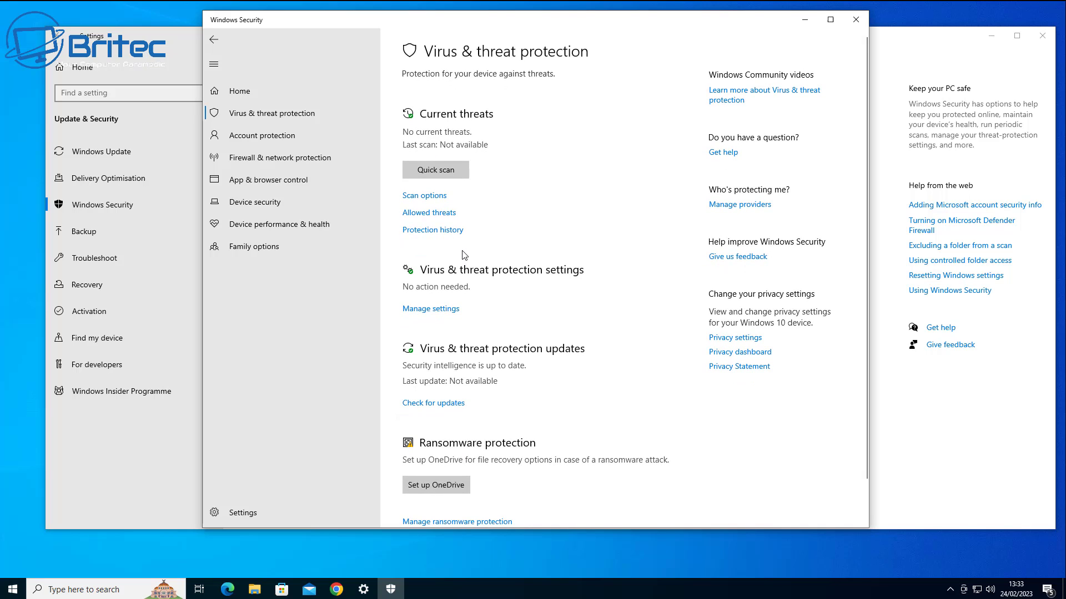
pyautogui.click(426, 309)
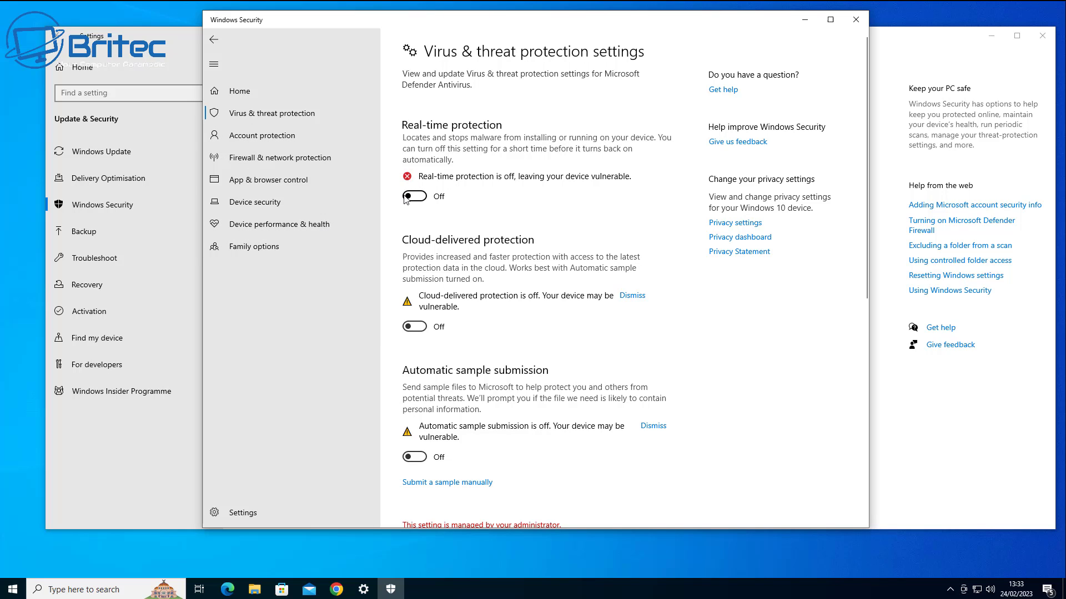
pyautogui.scroll(-5, 405, 350)
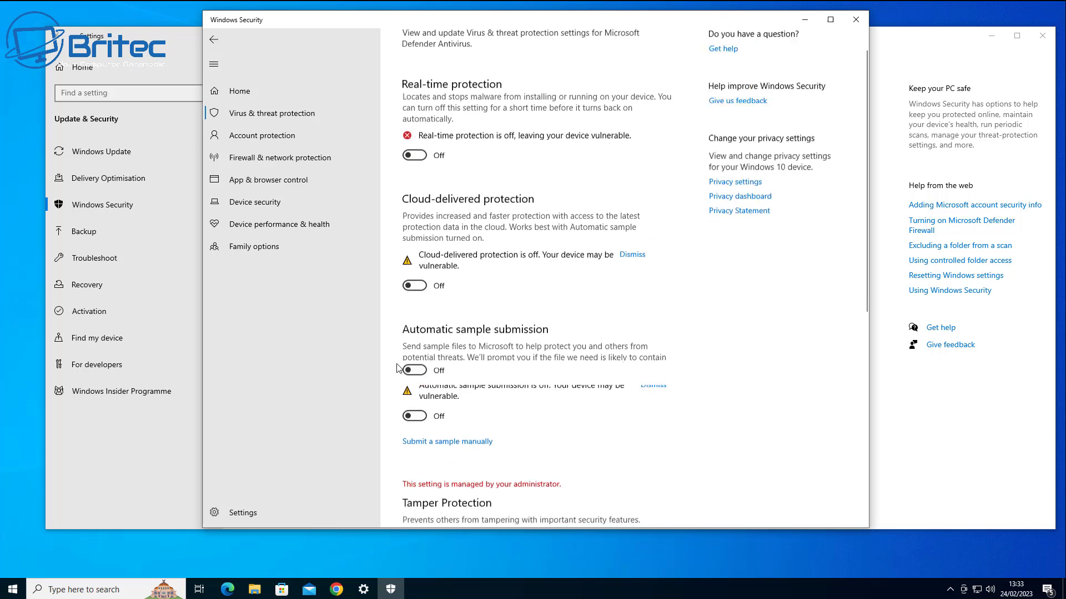
pyautogui.scroll(5, 503, 367)
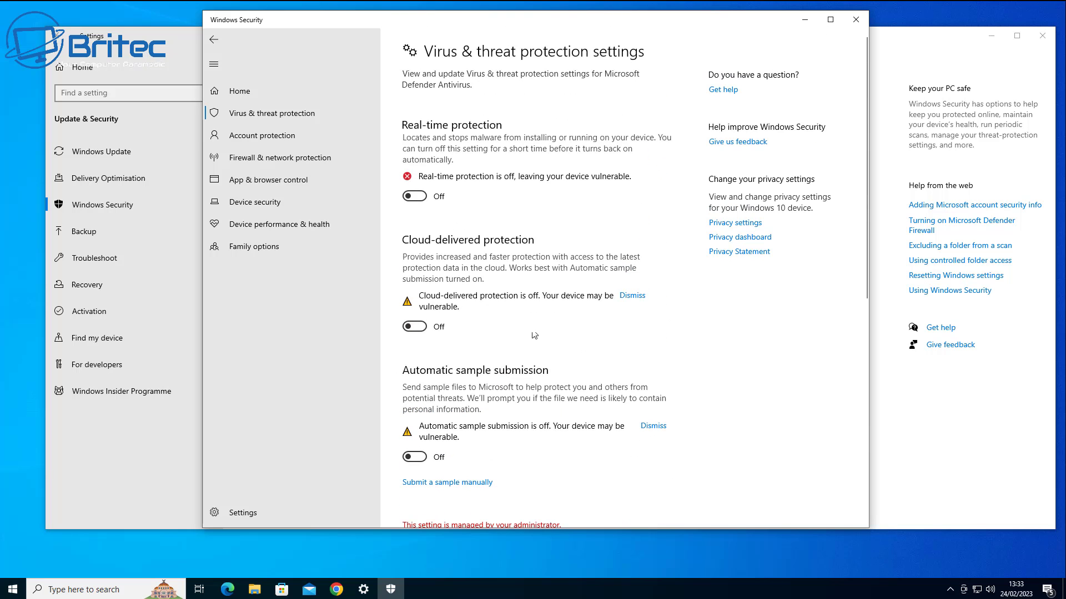
# Review the Virus & threat protection, Device security and Firewall & network protection pages, and close Windows Security and Settings
pyautogui.click(251, 115)
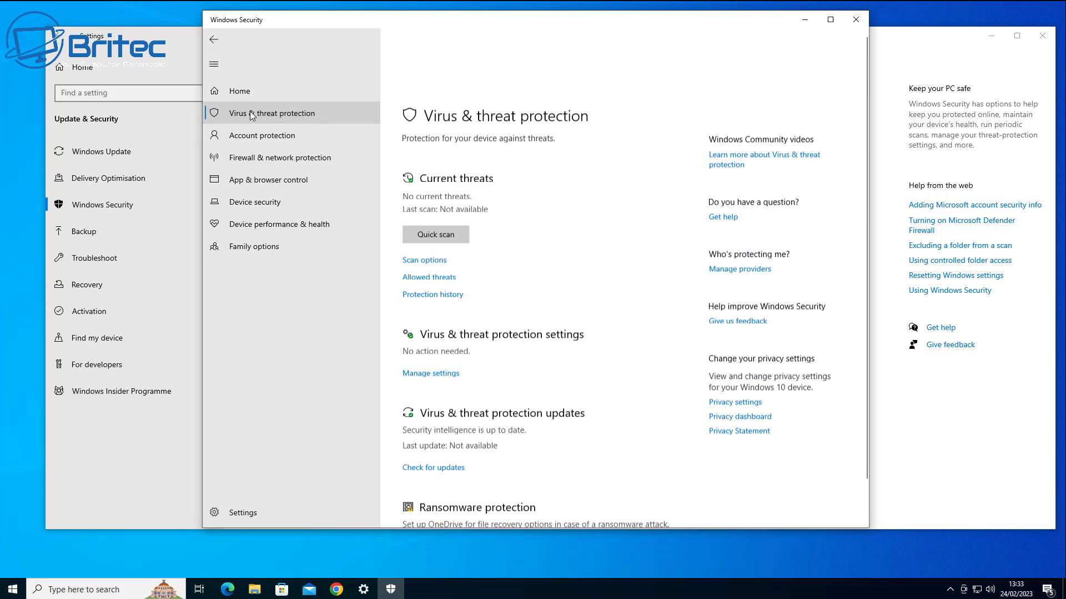
pyautogui.click(279, 207)
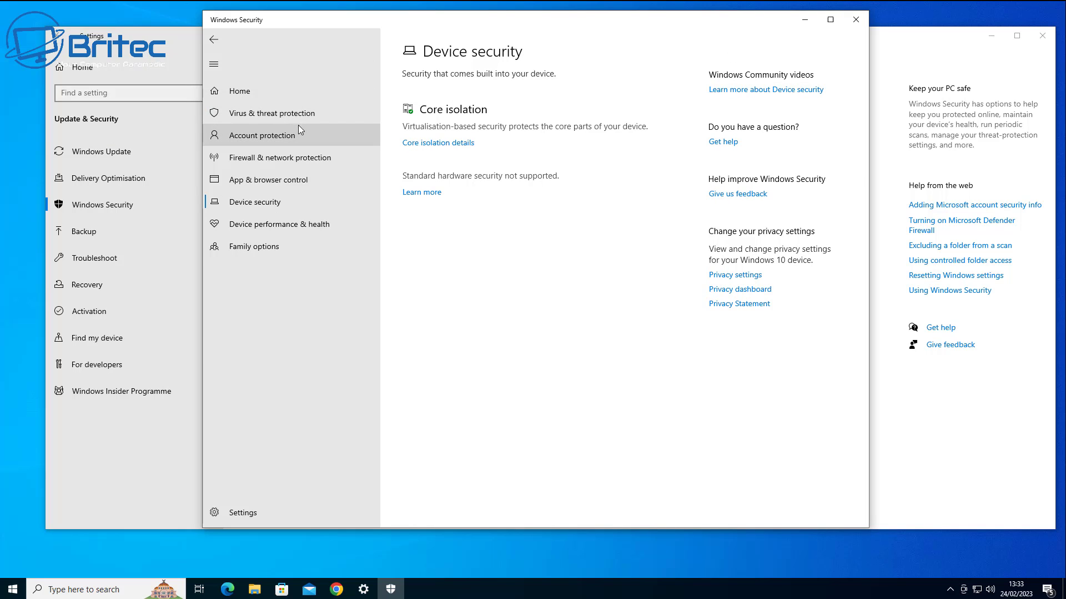
pyautogui.click(271, 149)
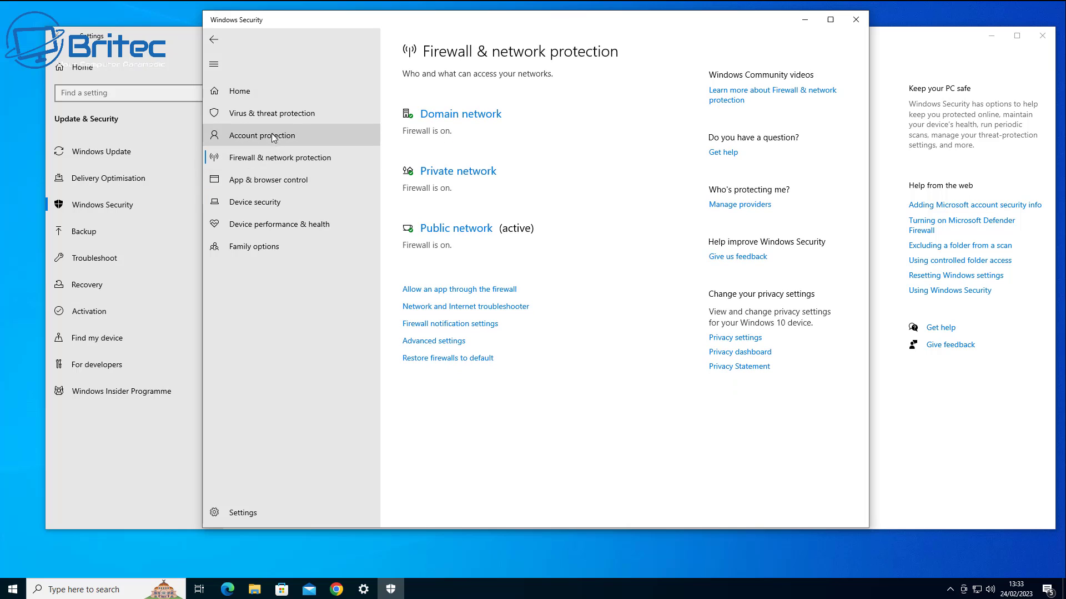
pyautogui.click(264, 113)
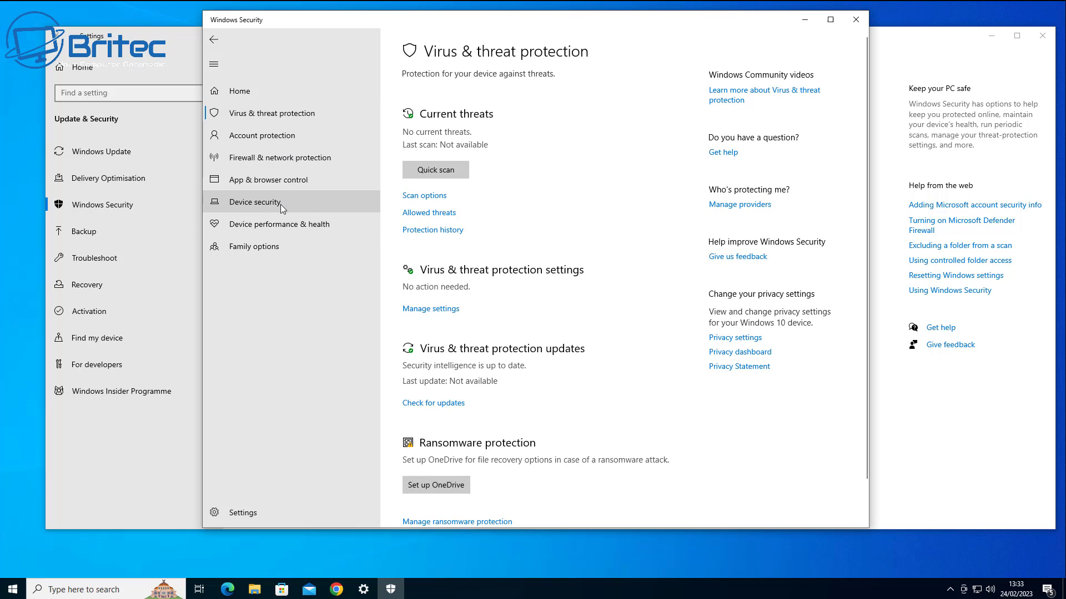
pyautogui.click(855, 19)
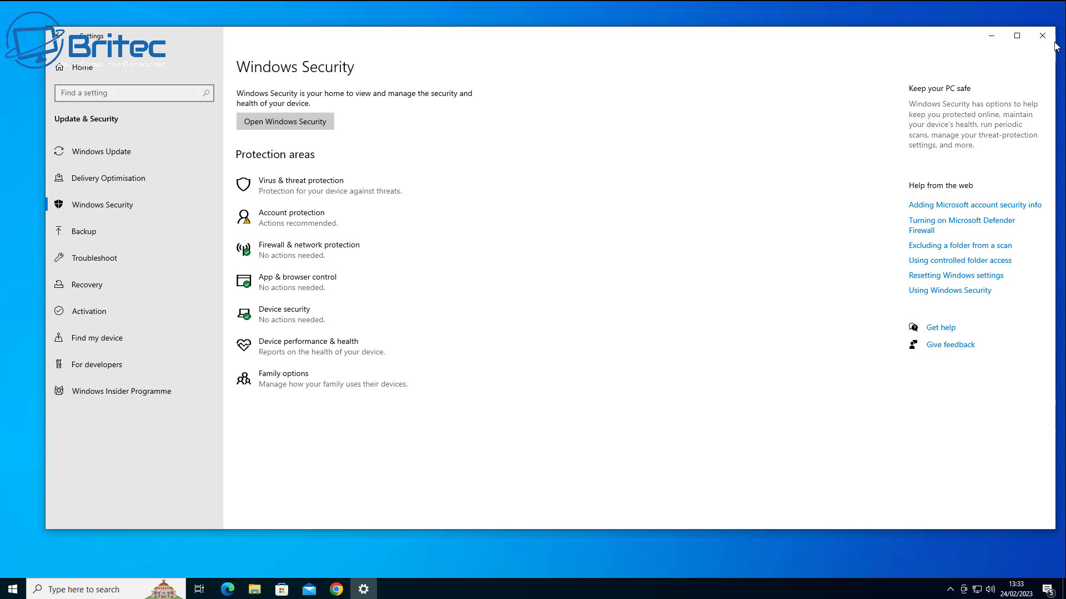
pyautogui.click(1043, 38)
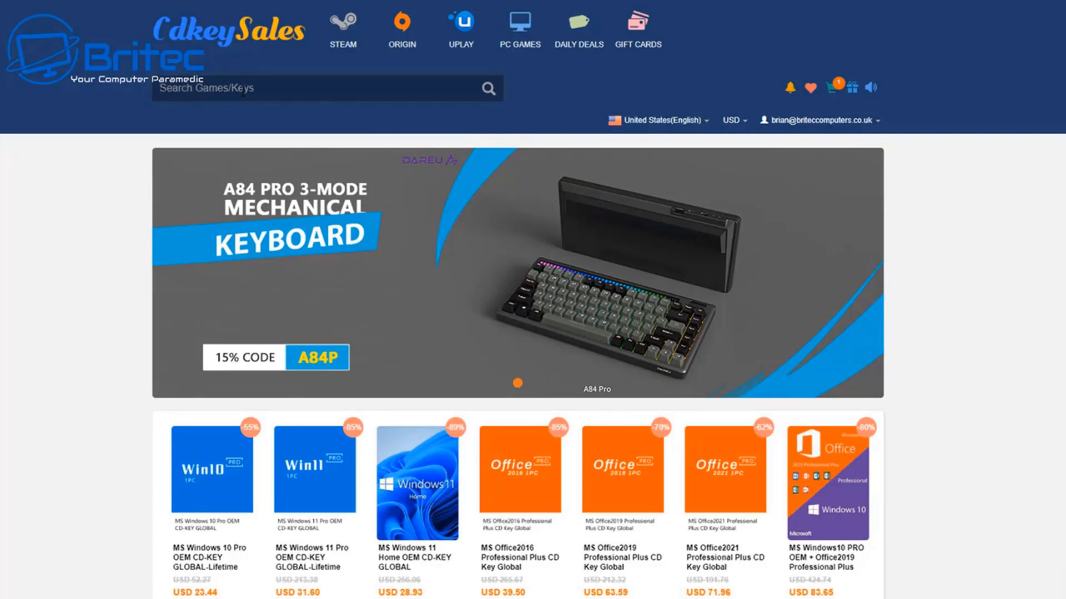
# Search the CdkeySales store for "windows 10" and open the MS Windows 10 Pro OEM CD-KEY GLOBAL-Lifetime product
pyautogui.write('windows 1')
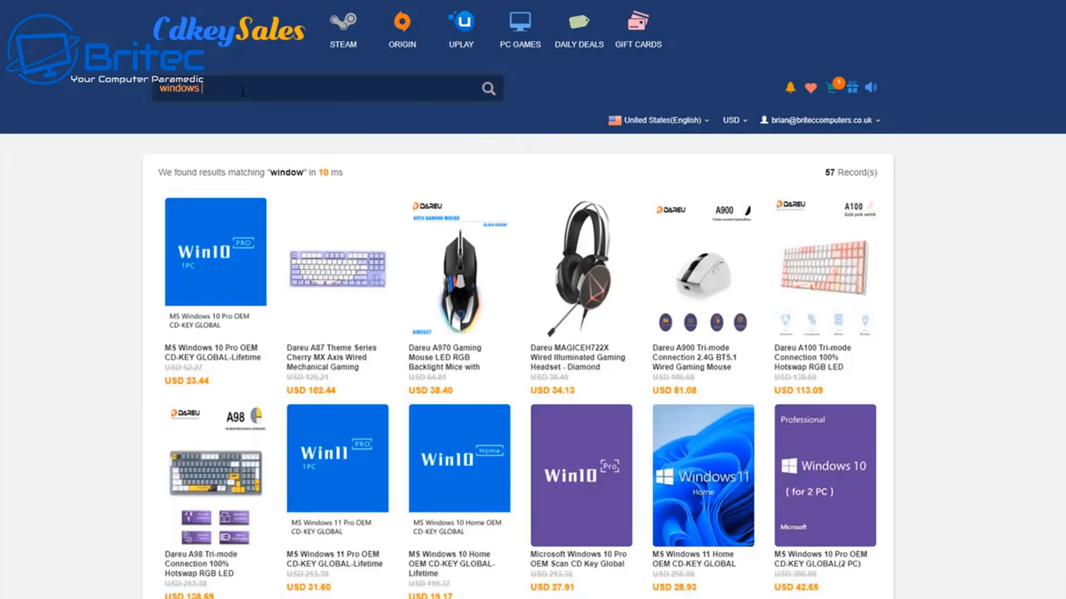
pyautogui.write('0')
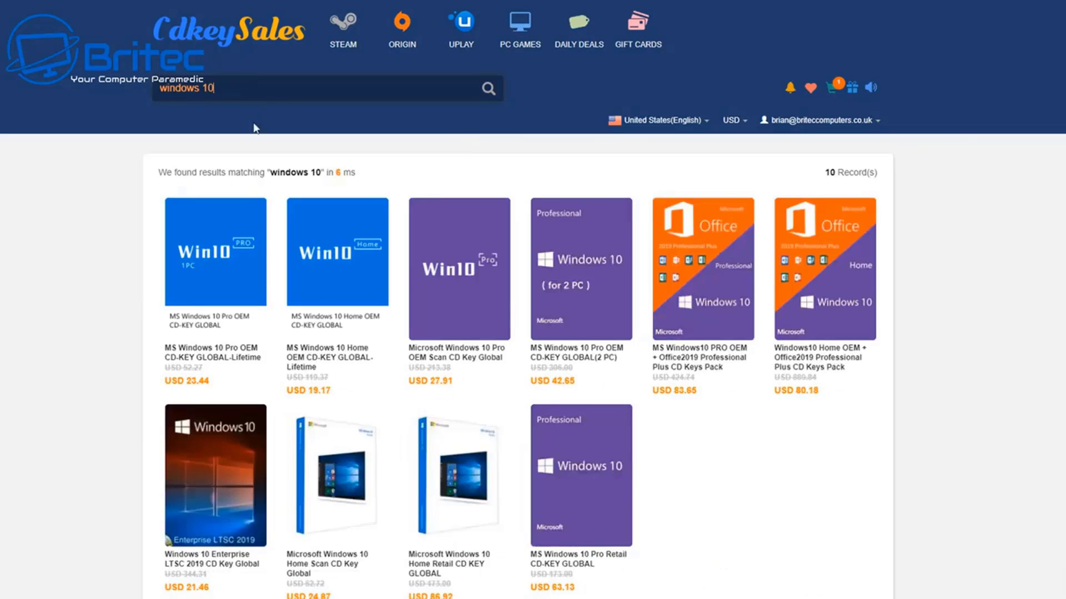
pyautogui.click(220, 290)
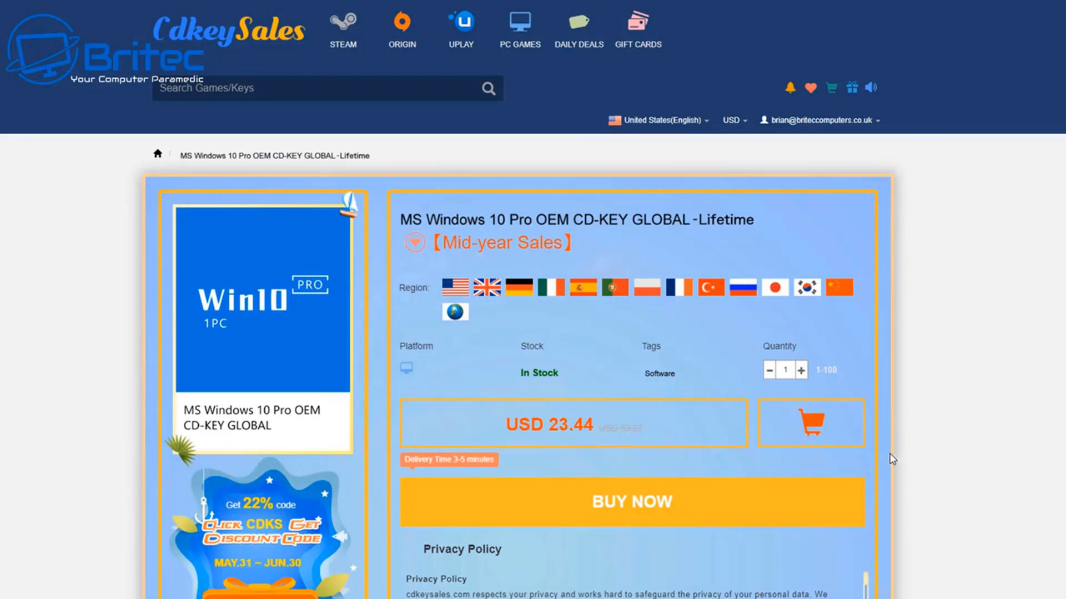
# Start buying the Windows 10 Pro OEM key and apply the promotion code BR09 to the order
pyautogui.scroll(-1, 777, 455)
pyautogui.click(636, 440)
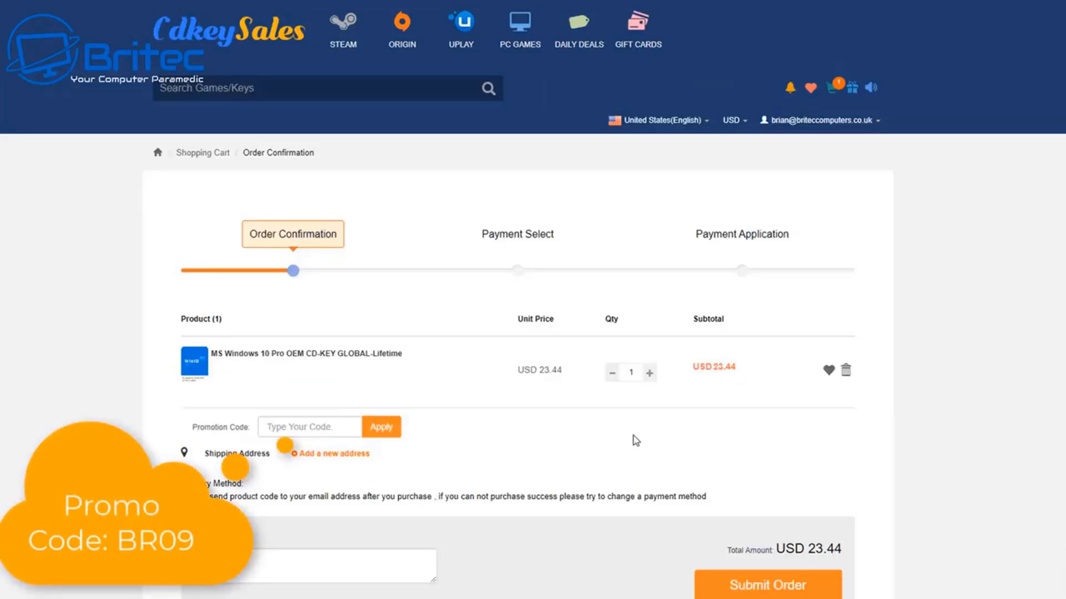
pyautogui.click(303, 427)
pyautogui.write('B')
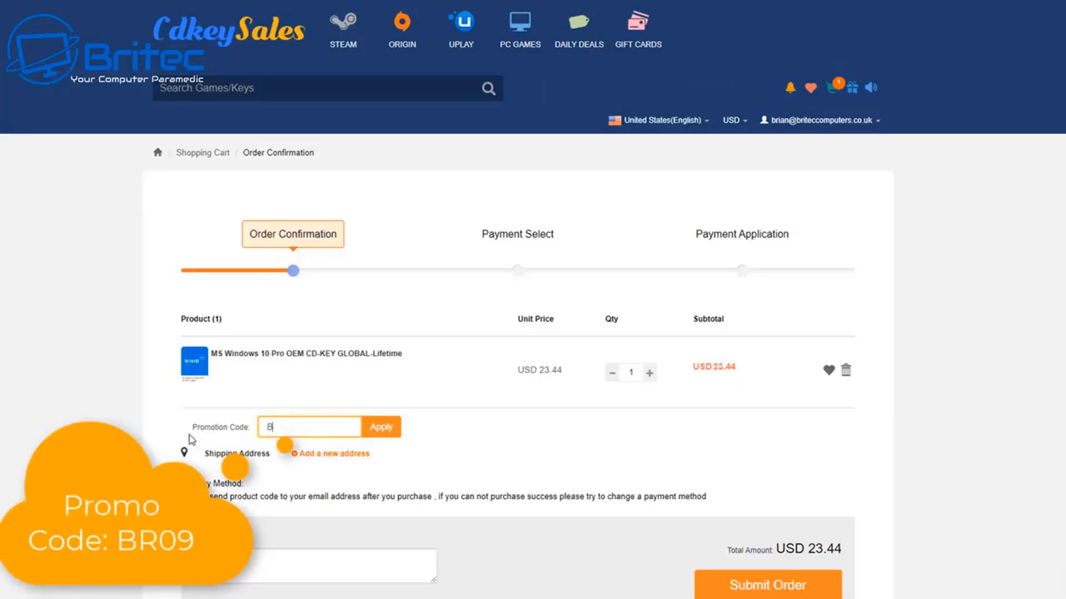
pyautogui.write('R09')
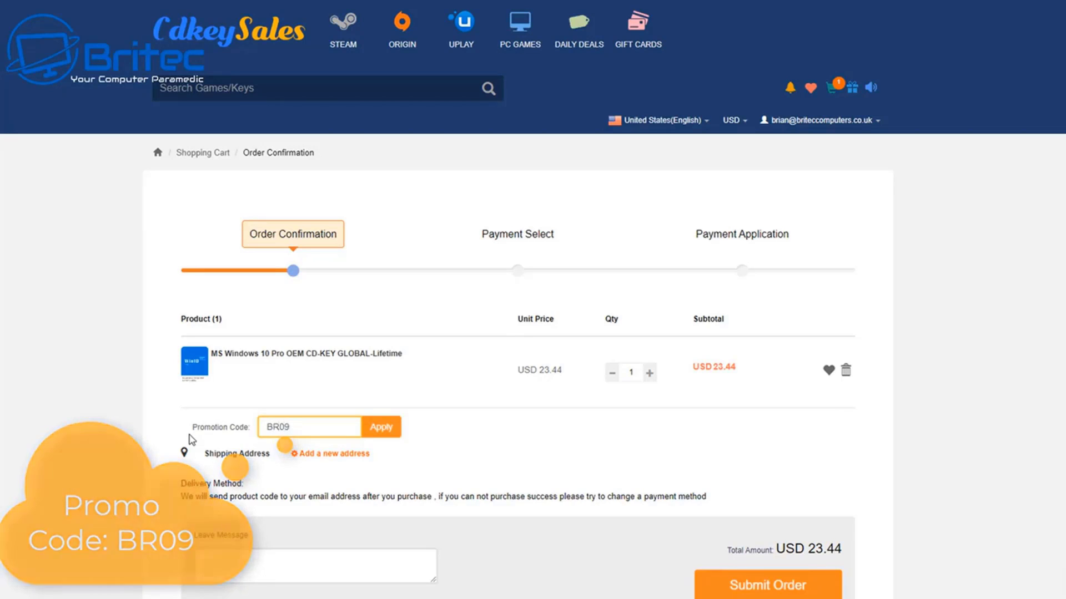
pyautogui.click(385, 433)
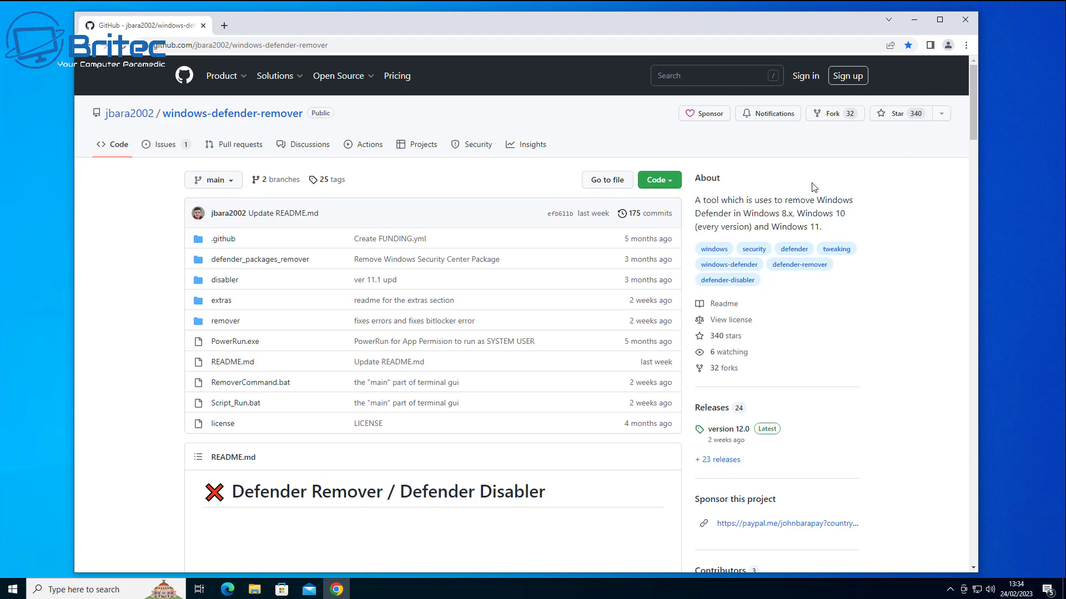
# Read the windows-defender-remover README's description and system requirements, highlighting the supported Windows versions and the restore point recommendation
pyautogui.moveTo(116, 121)
pyautogui.moveTo(971, 89); pyautogui.dragTo(975, 149)
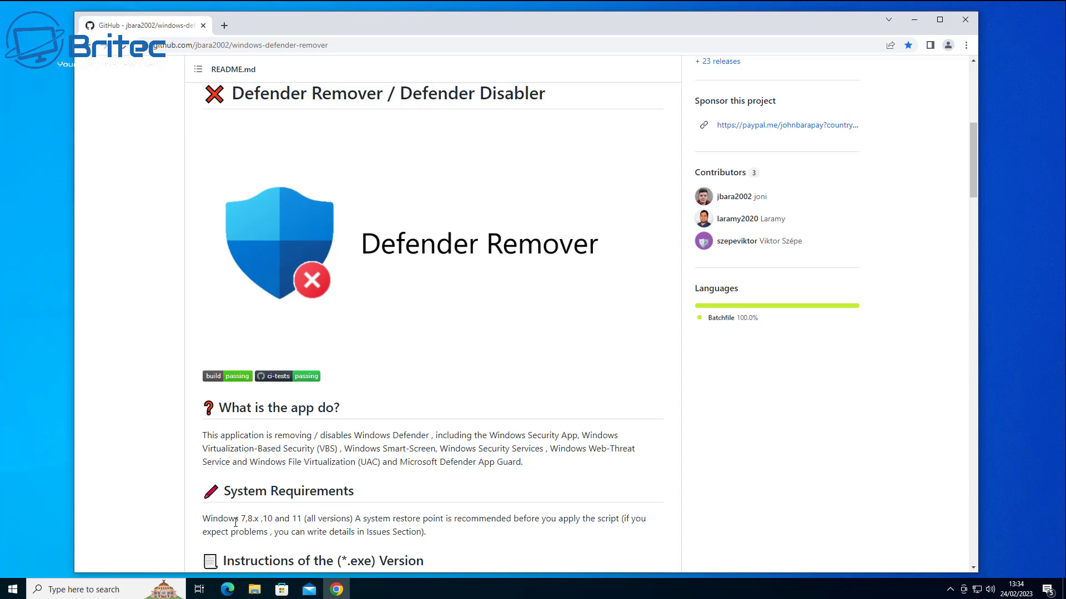
pyautogui.moveTo(203, 519); pyautogui.dragTo(353, 519)
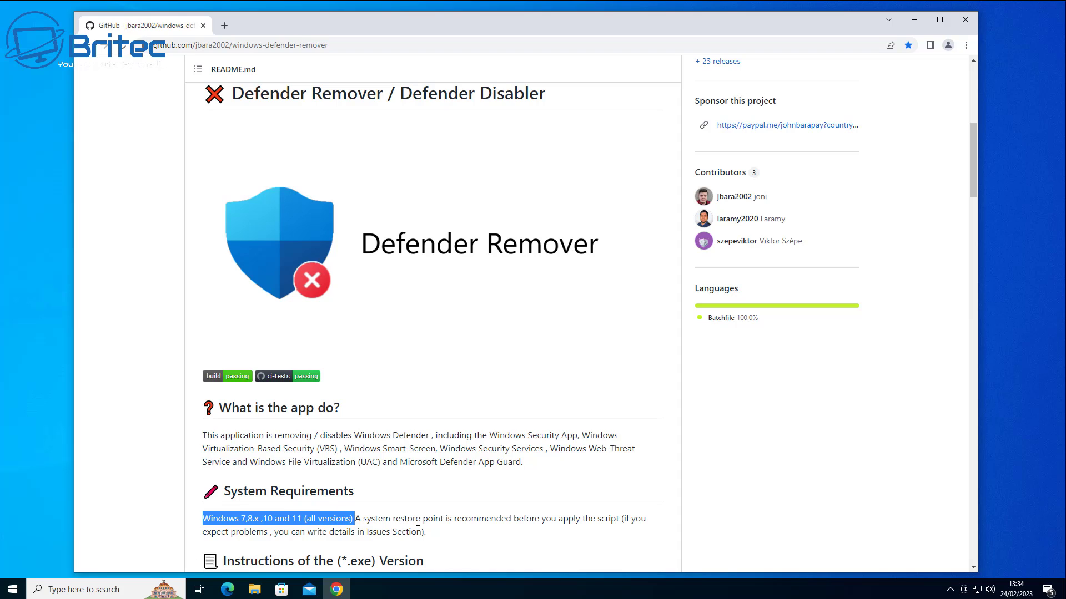
pyautogui.click(368, 518)
pyautogui.moveTo(356, 518); pyautogui.dragTo(515, 522)
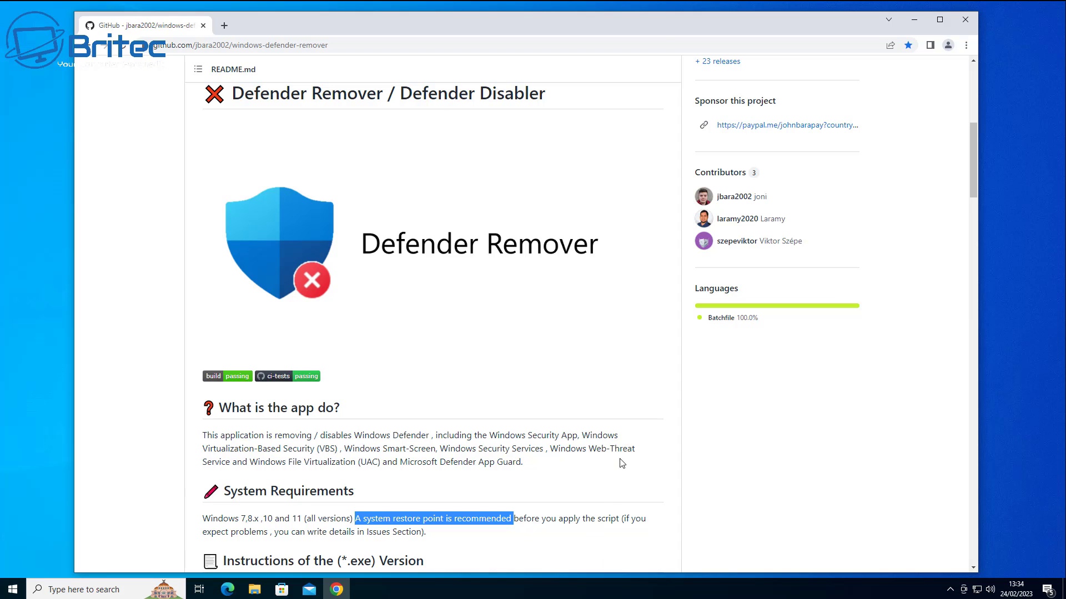
# Read the README sections on the GUI and terminal options, antivirus detection, zip instructions and script automation
pyautogui.scroll(-5, 620, 464)
pyautogui.scroll(-4, 620, 460)
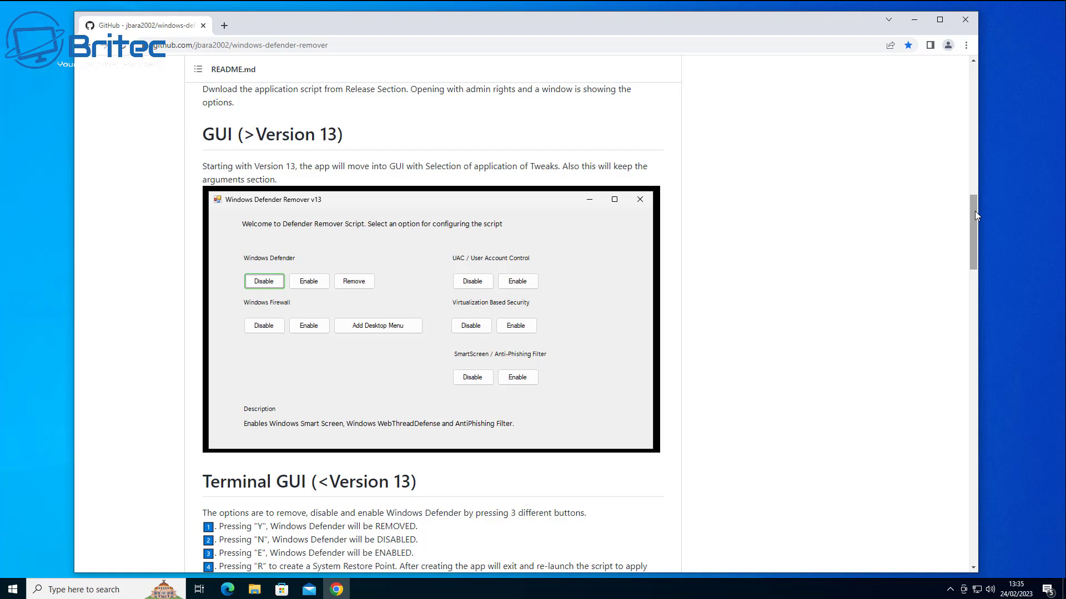
pyautogui.moveTo(974, 211); pyautogui.dragTo(978, 354)
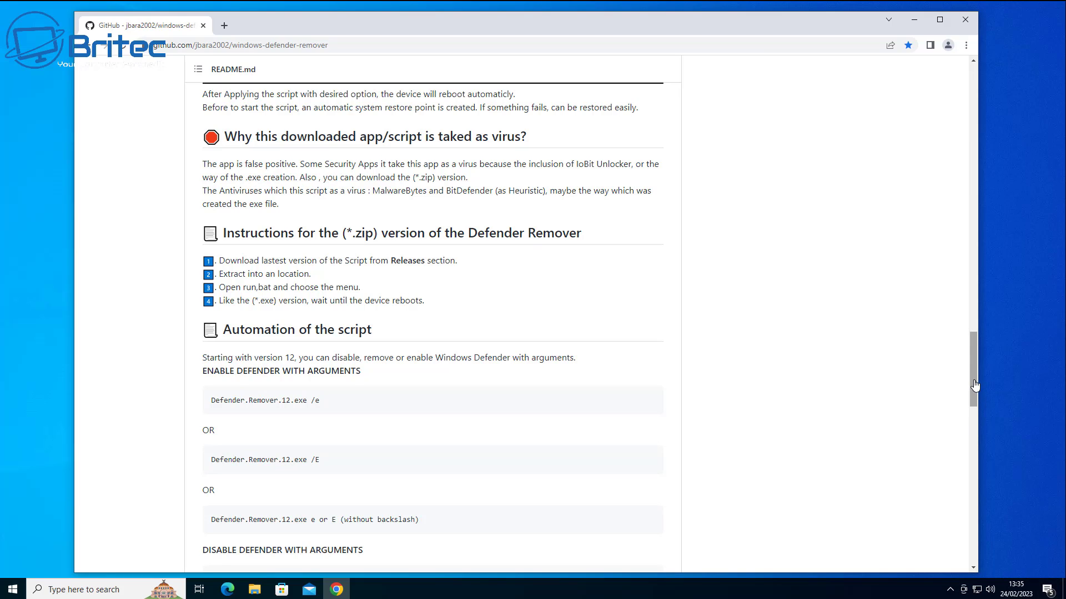
# Open Antivirus_d.reg from the repository's disabler folder and look through its registry entries
pyautogui.moveTo(975, 379); pyautogui.dragTo(976, 105)
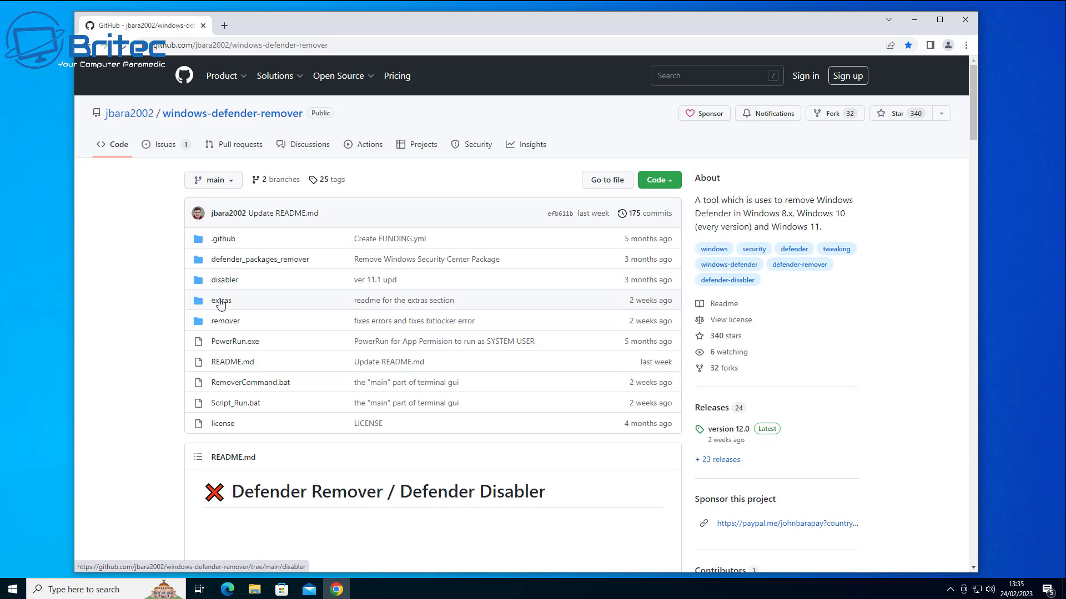
pyautogui.click(225, 280)
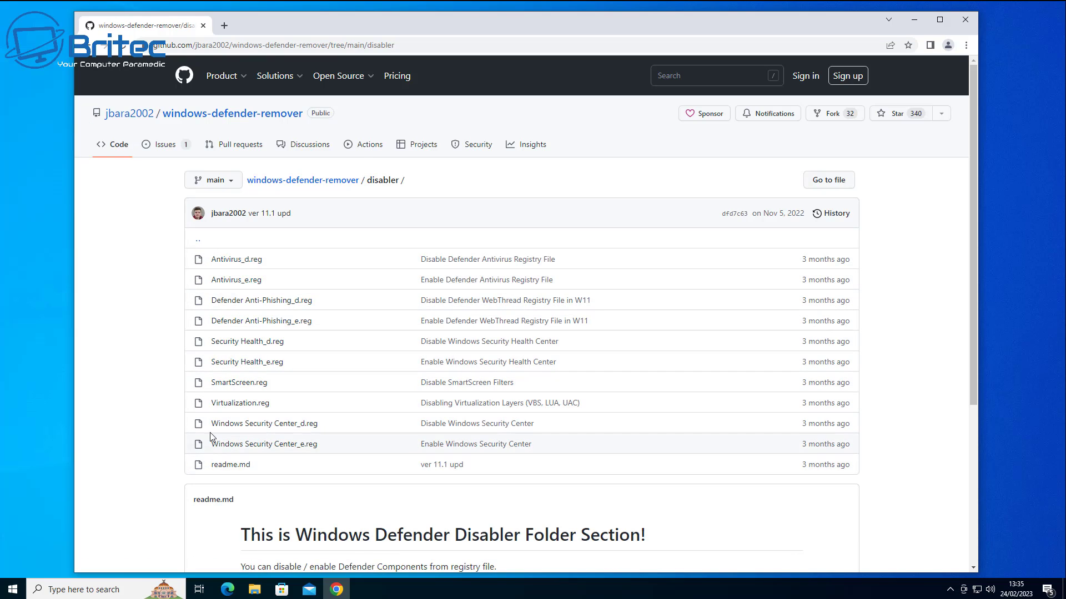
pyautogui.click(242, 265)
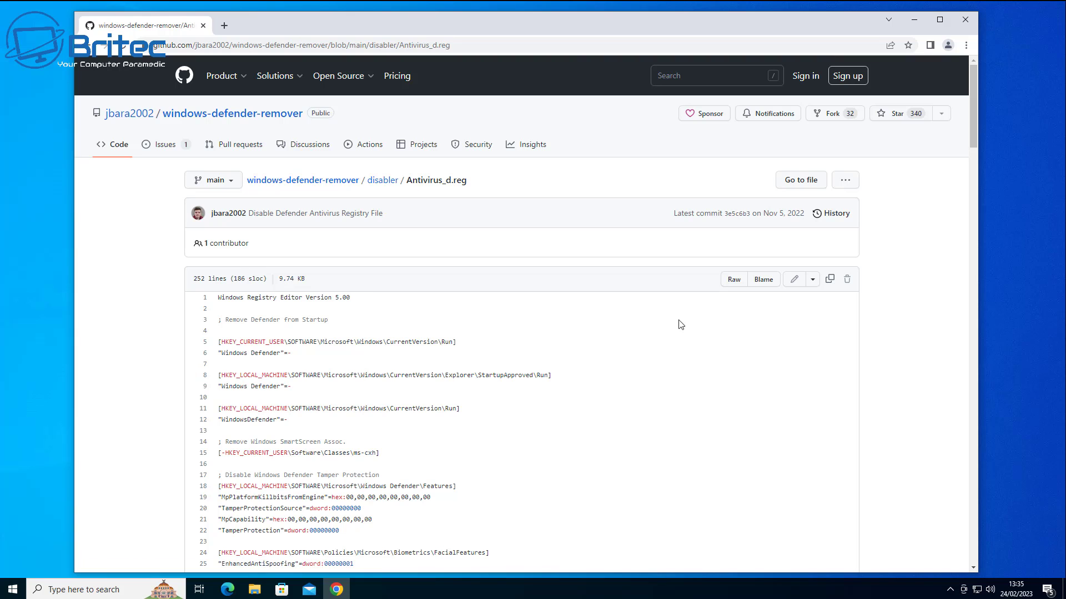
pyautogui.moveTo(974, 114); pyautogui.dragTo(1018, 481)
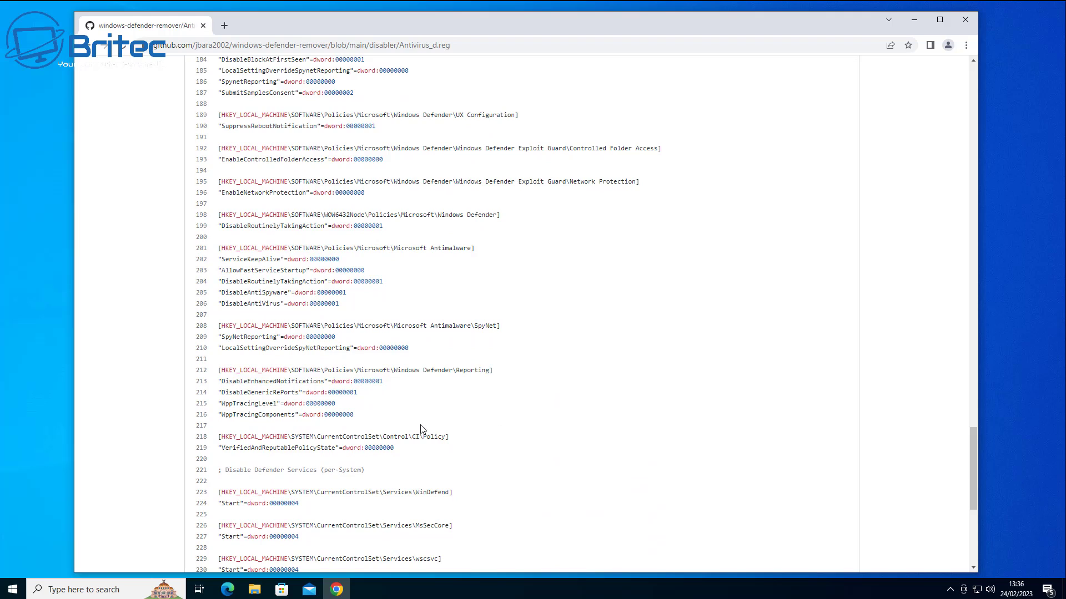
pyautogui.scroll(10, 421, 427)
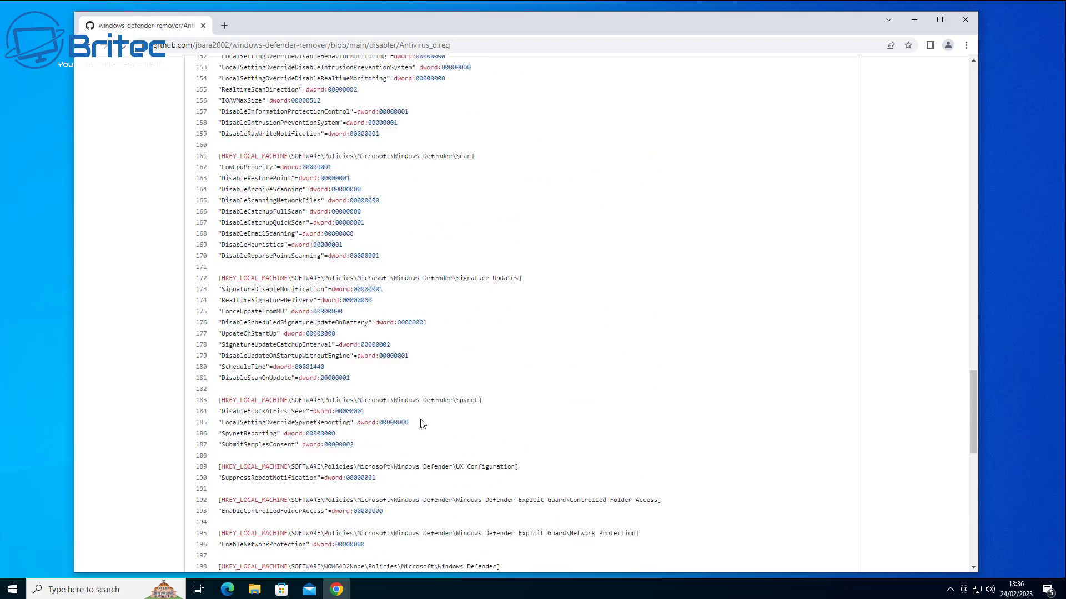
pyautogui.scroll(20, 419, 410)
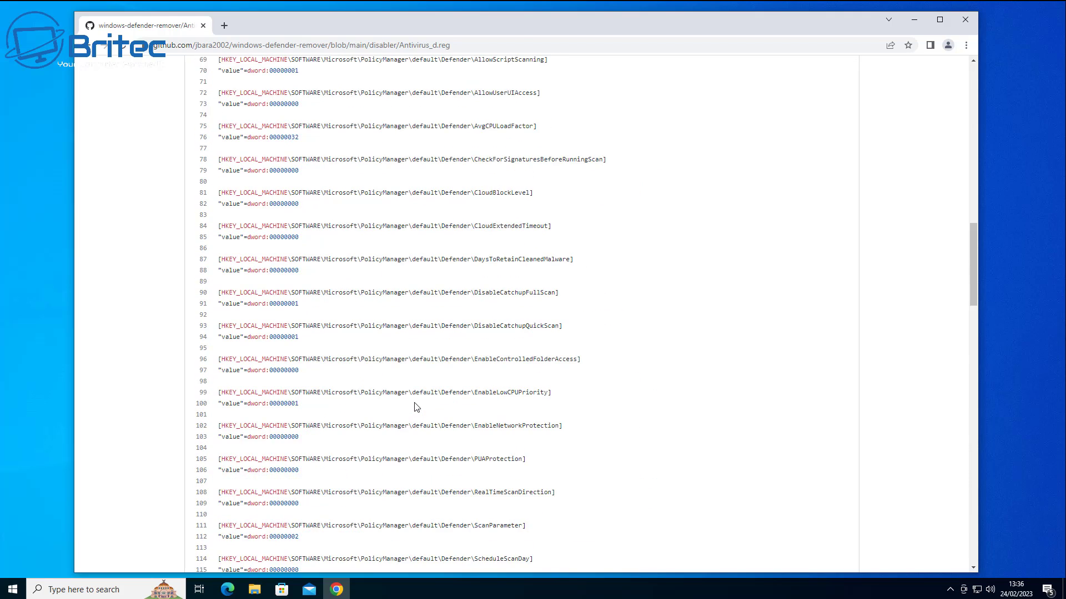
pyautogui.scroll(5, 416, 408)
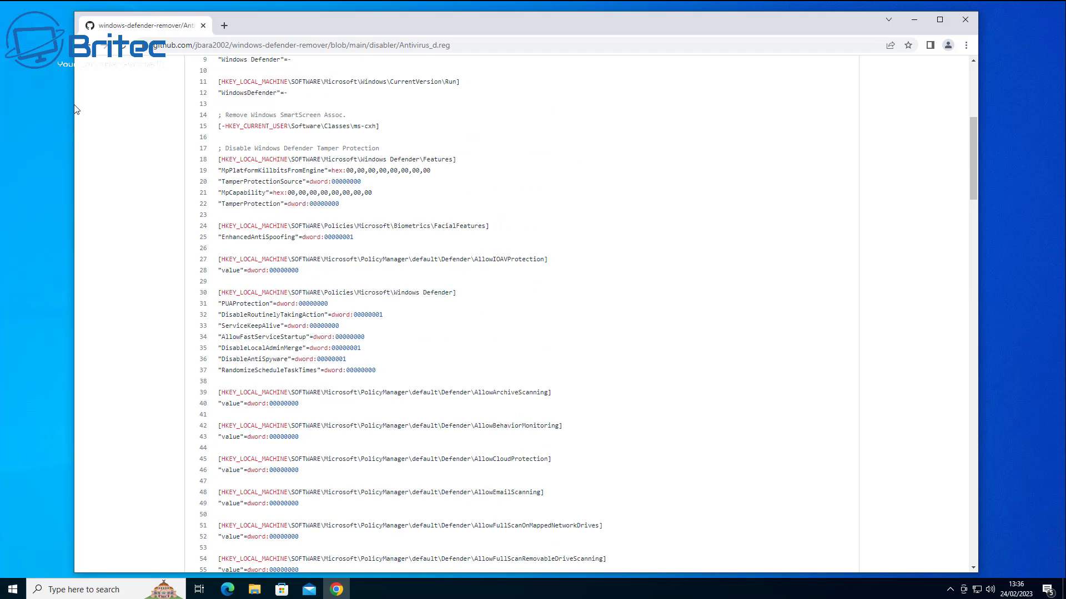
pyautogui.click(87, 51)
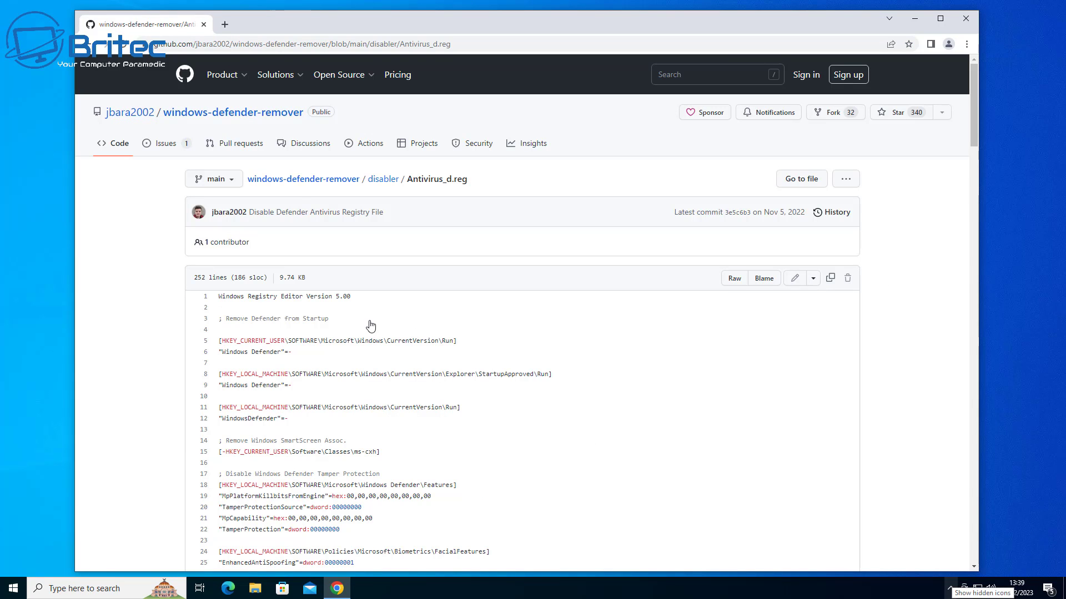
# Copy the full contents of Antivirus_d.reg from GitHub and paste them into a new Notepad document
pyautogui.click(830, 280)
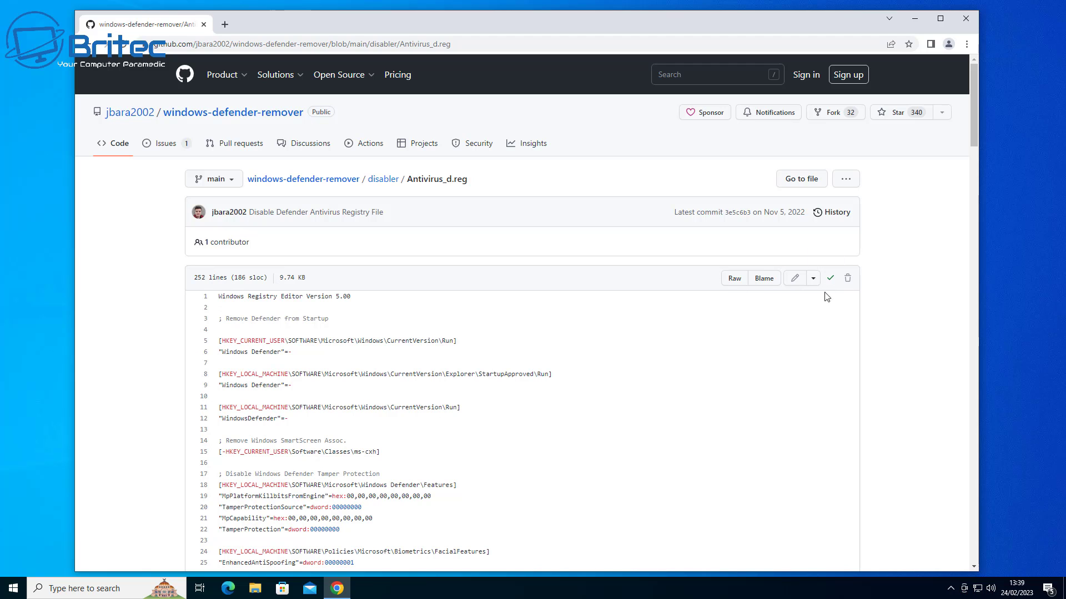
pyautogui.click(10, 592)
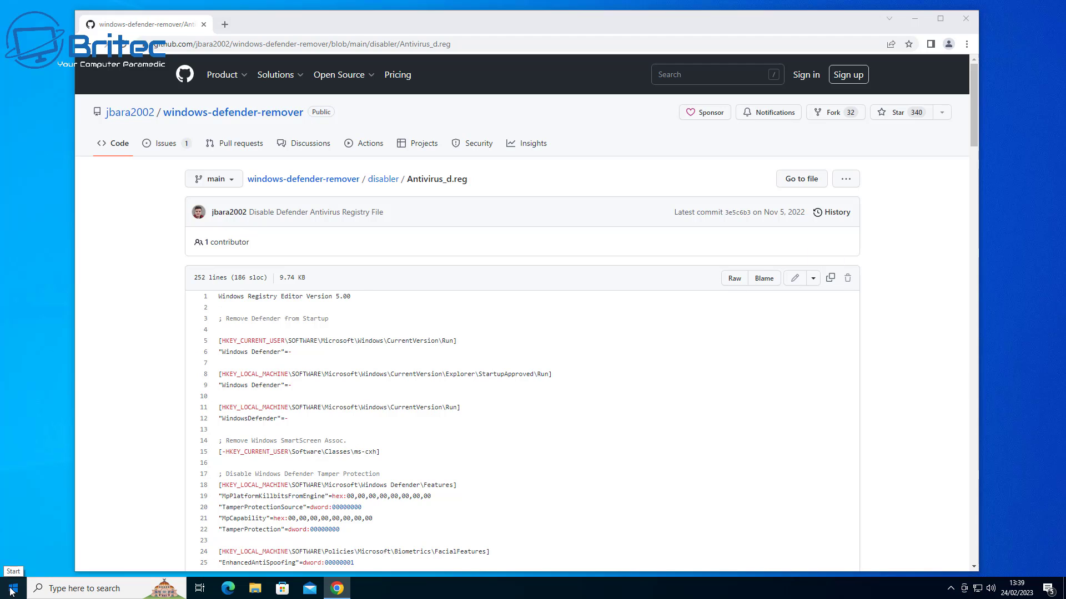
pyautogui.click(10, 591)
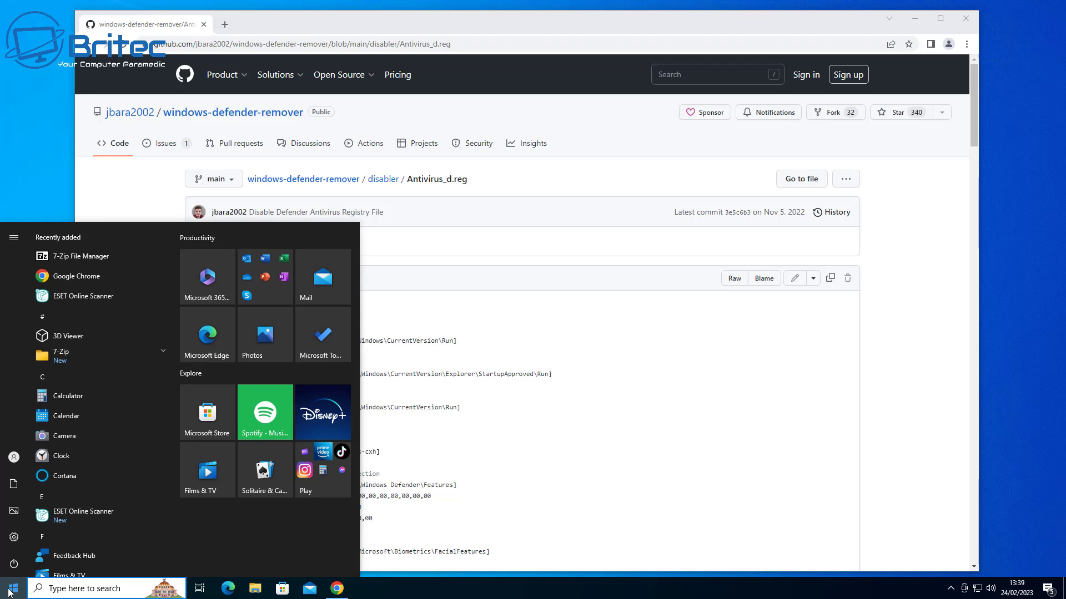
pyautogui.click(10, 592)
pyautogui.click(58, 588)
pyautogui.write('n')
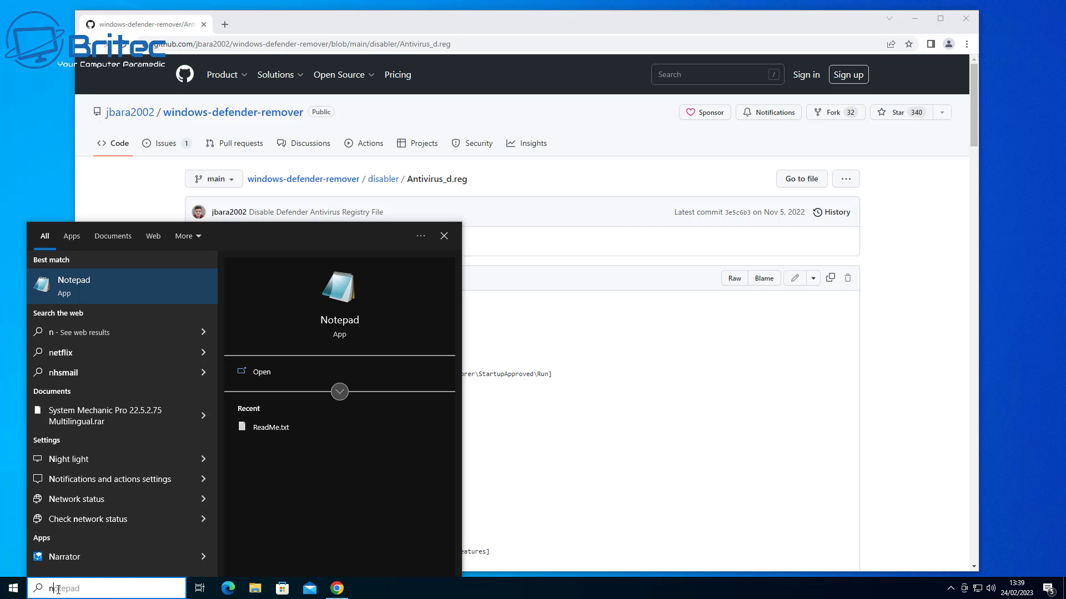
pyautogui.click(616, 565)
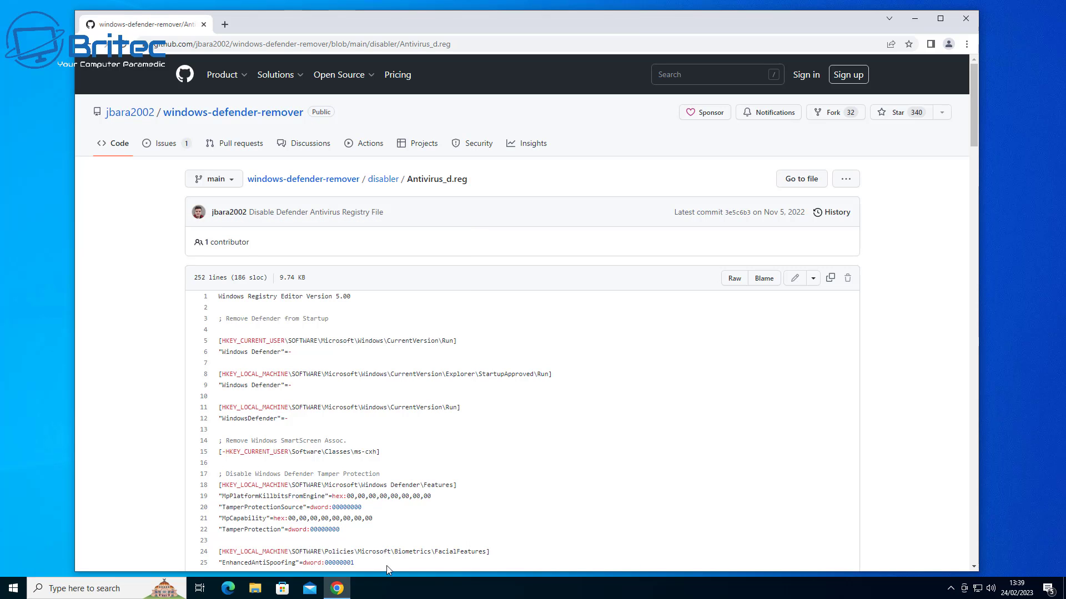
pyautogui.click(62, 587)
pyautogui.write('n')
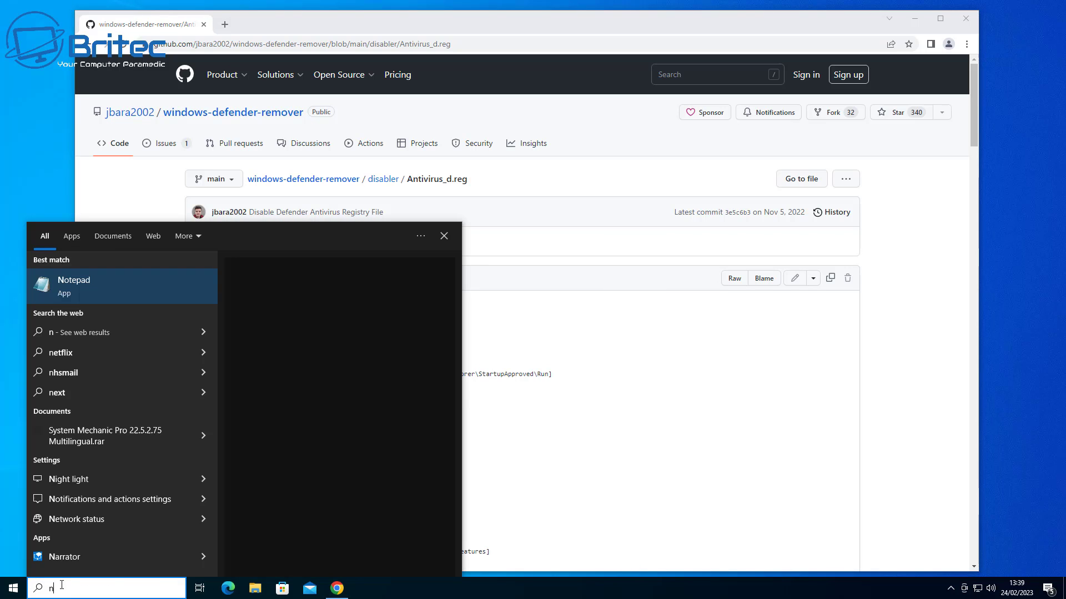
pyautogui.click(73, 281)
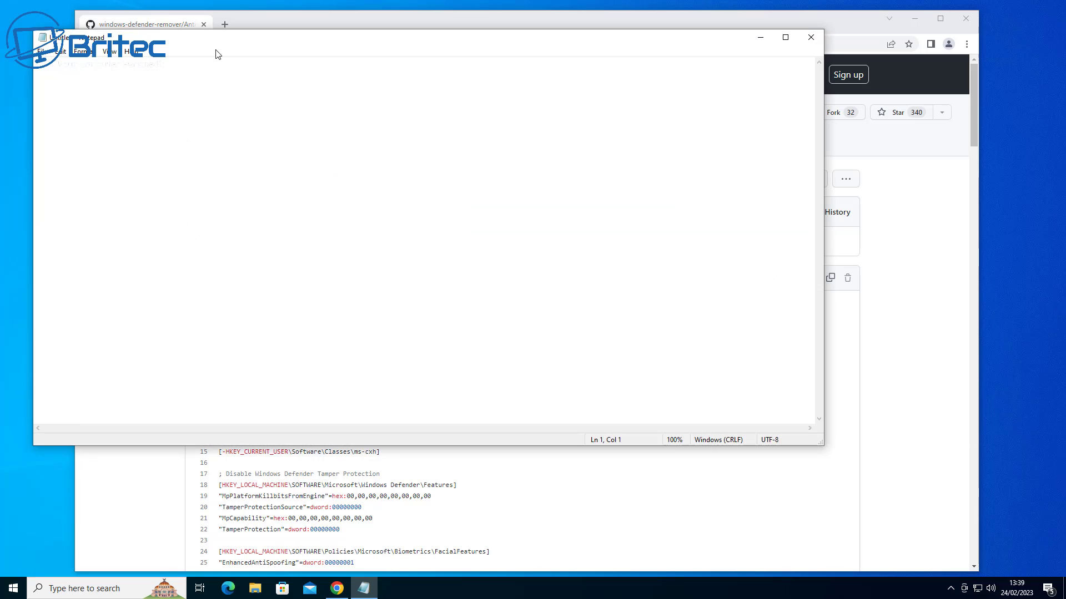
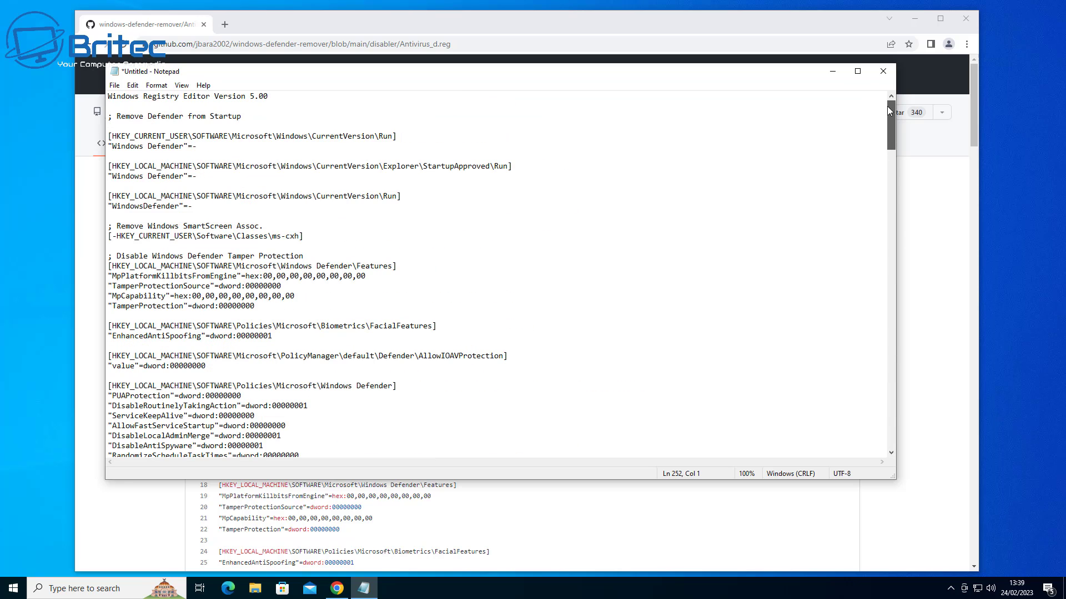
# Save the Notepad document to the Desktop as Antivirus_d.reg with the file type All Files and UTF-8 encoding
pyautogui.click(832, 71)
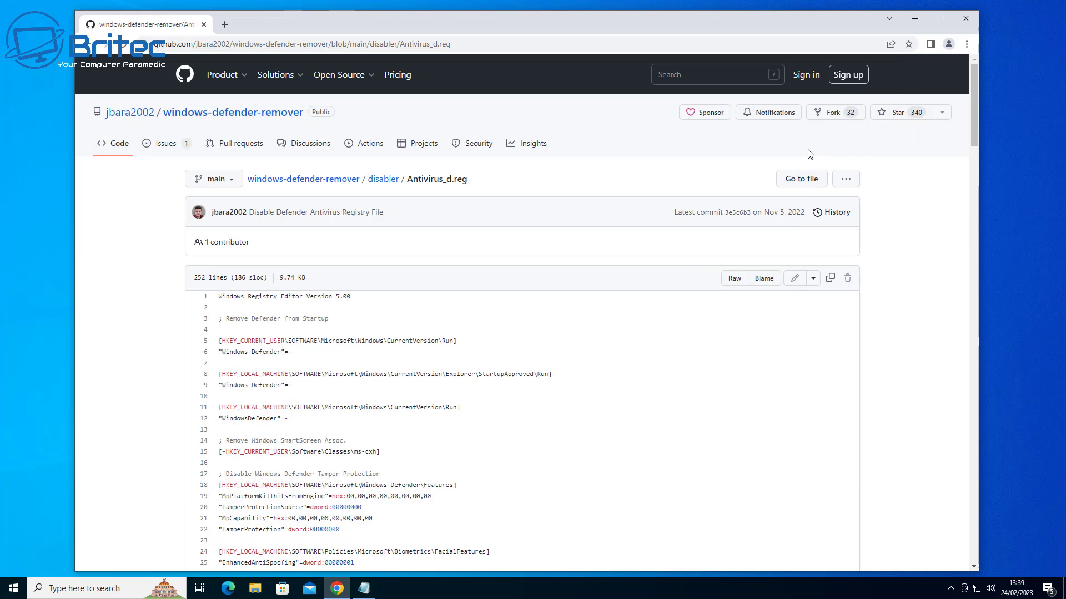
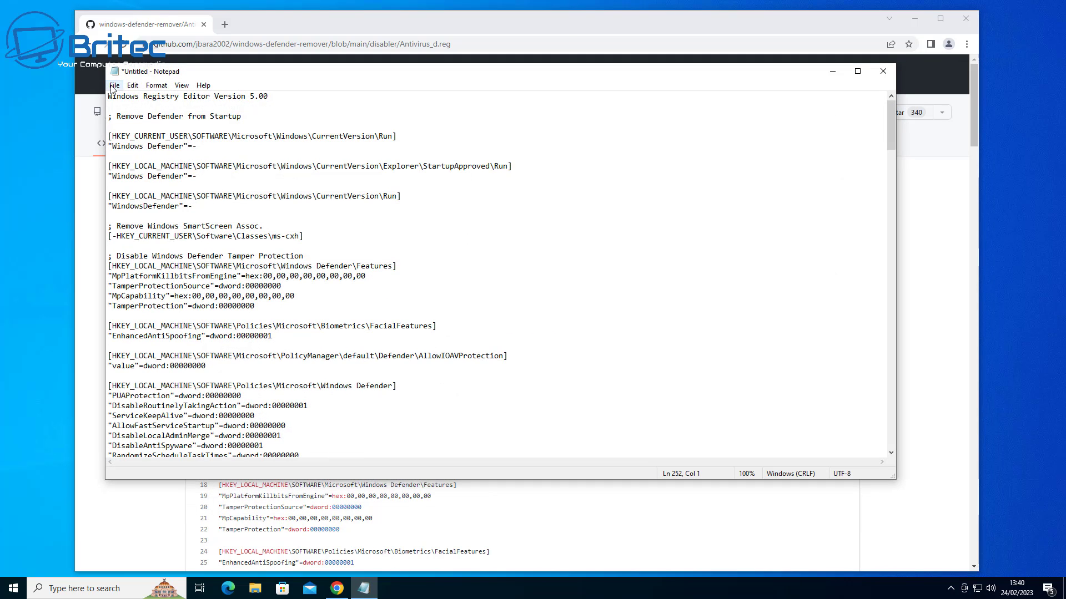
pyautogui.click(114, 86)
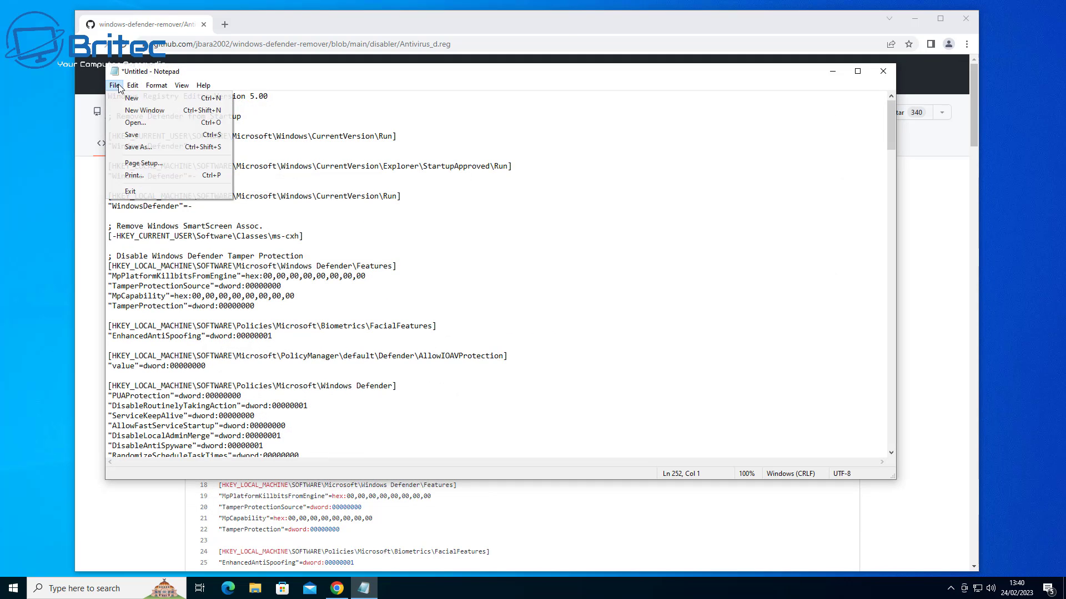
pyautogui.click(129, 146)
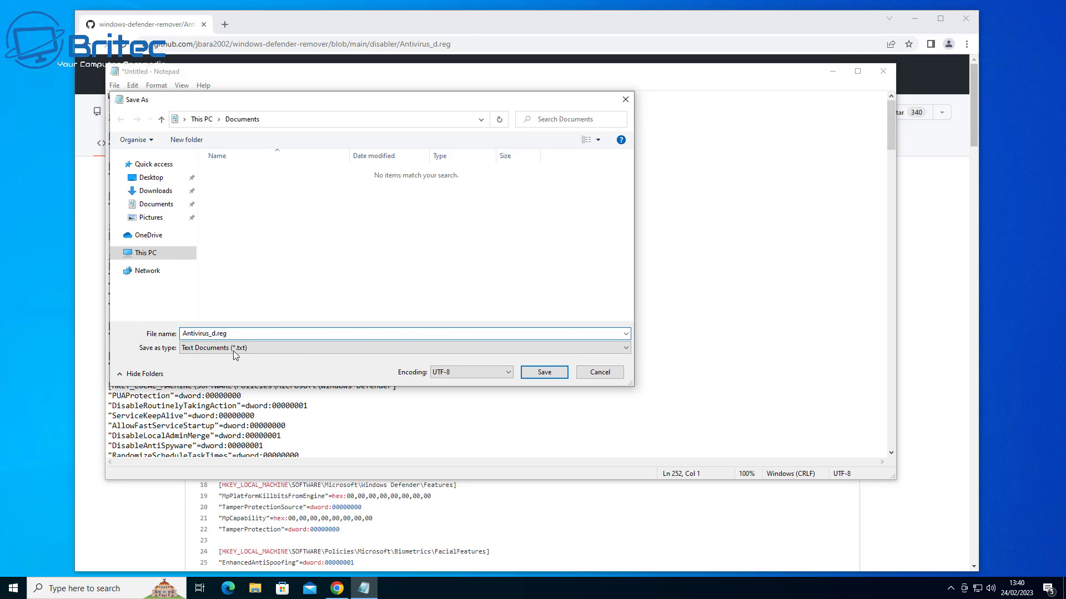
pyautogui.click(236, 351)
pyautogui.click(224, 368)
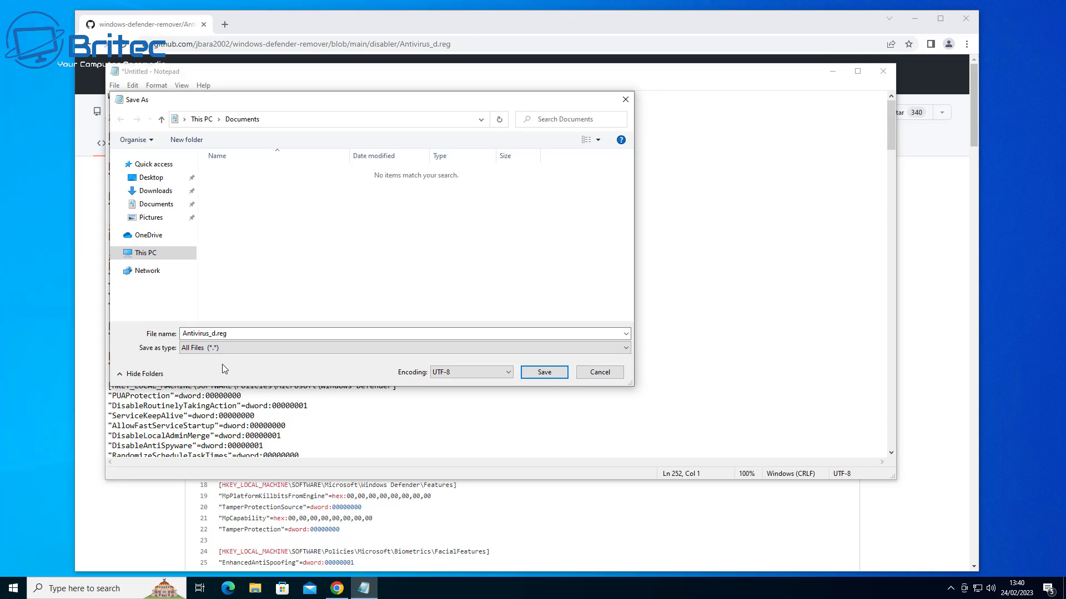
pyautogui.click(150, 177)
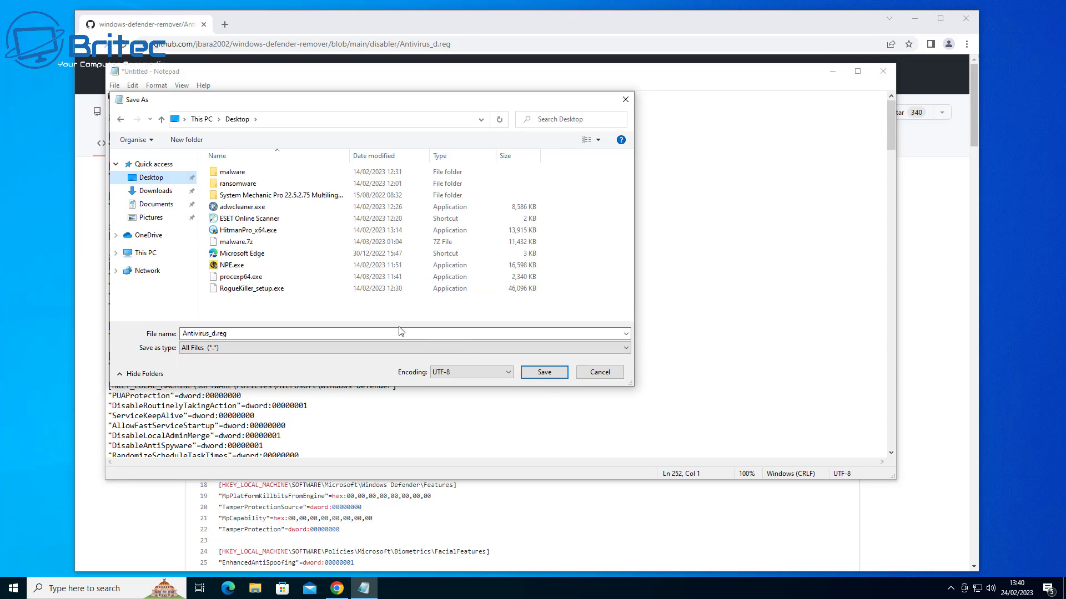
pyautogui.click(544, 372)
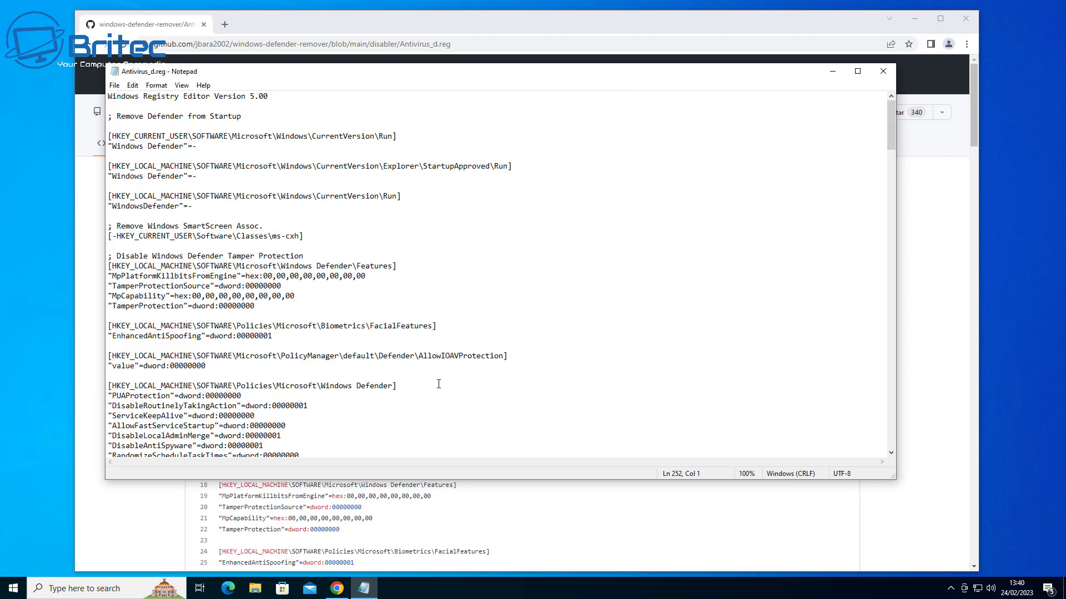
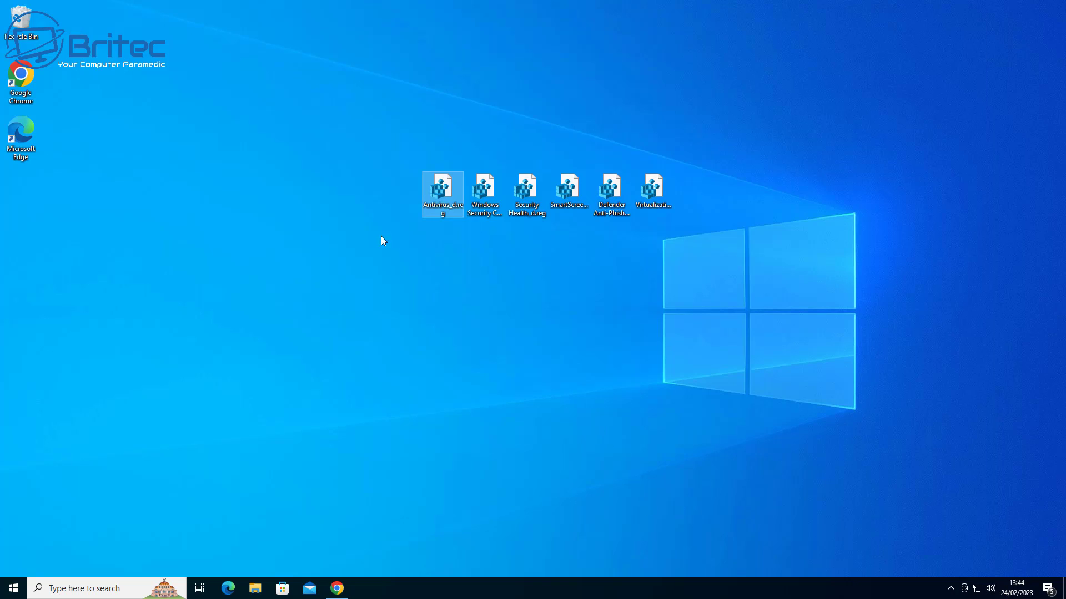
pyautogui.moveTo(384, 147); pyautogui.dragTo(791, 240)
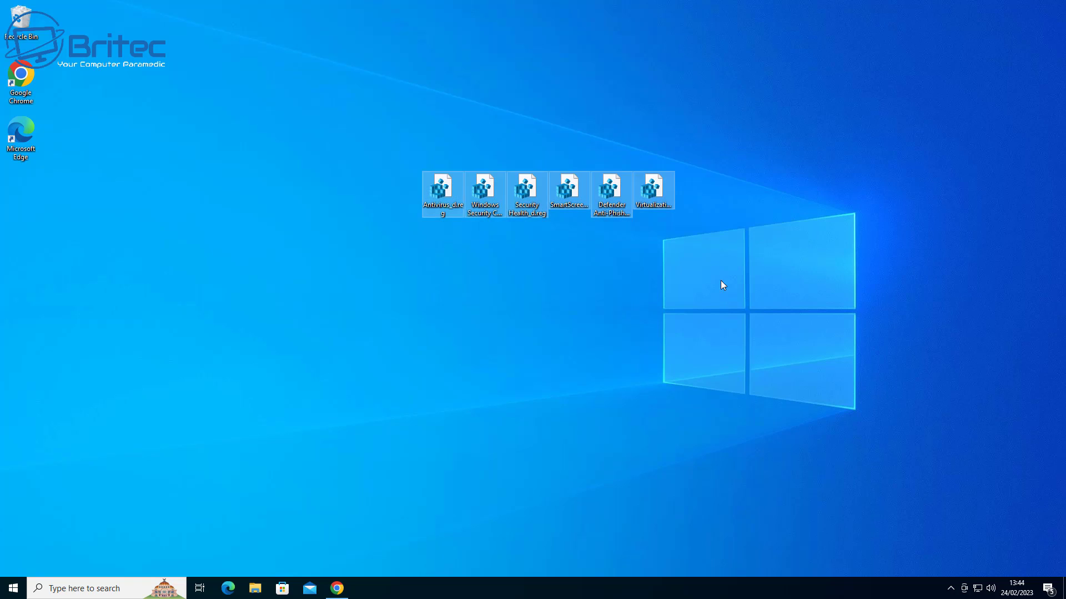
pyautogui.click(522, 288)
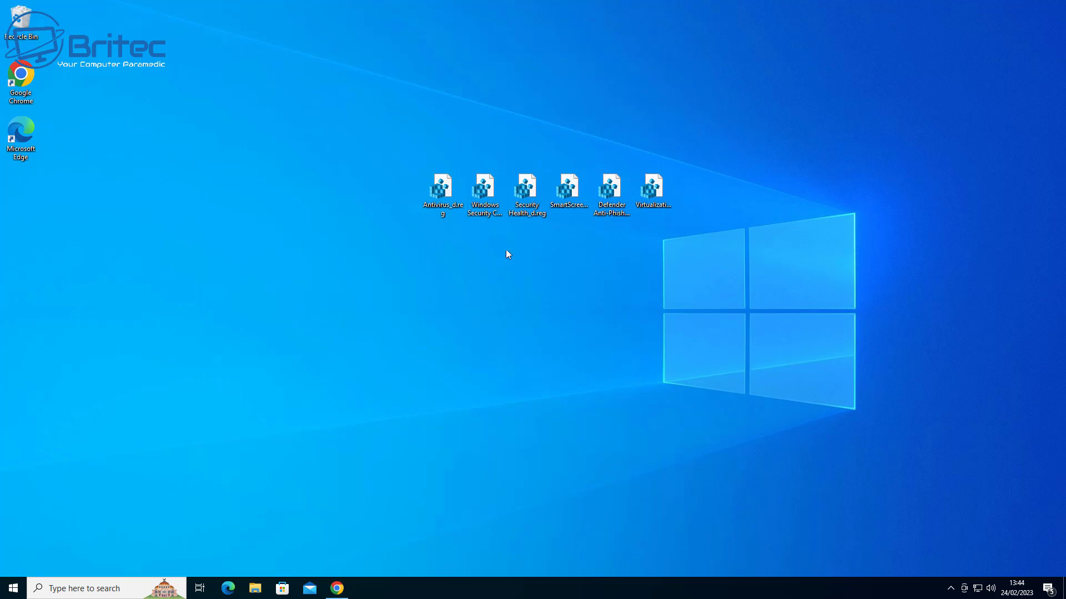
# Search Windows for "restore" and open the Create a restore point settings
pyautogui.click(108, 589)
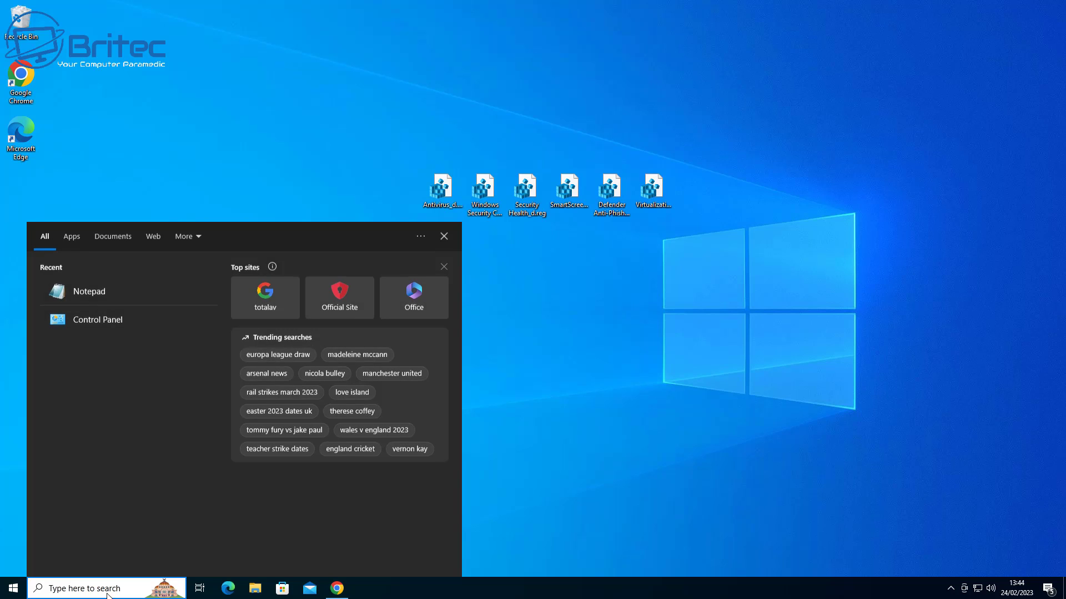
pyautogui.write('restore')
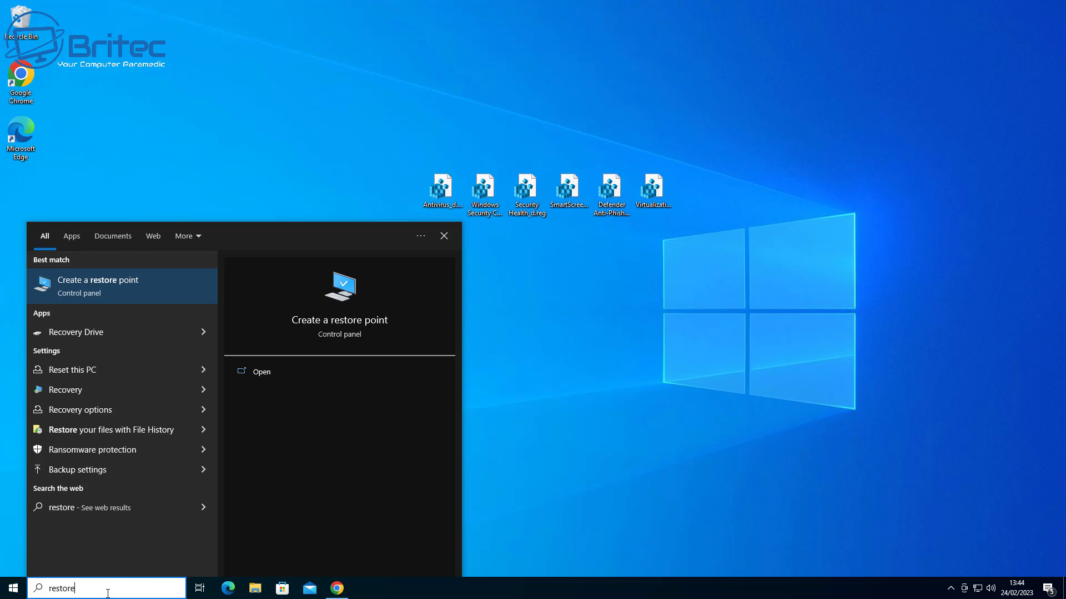
pyautogui.click(108, 287)
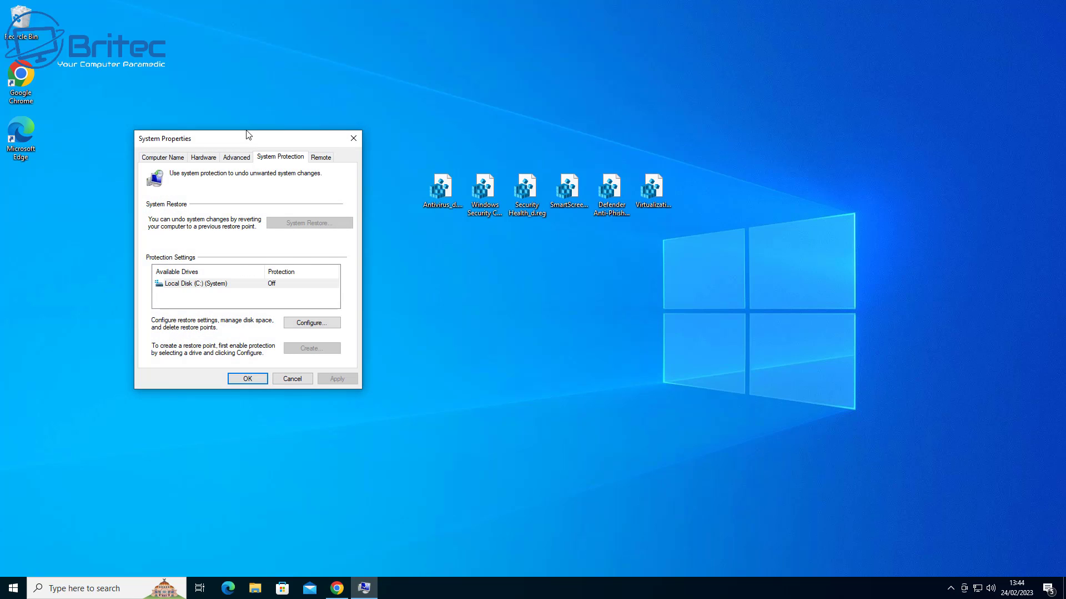
pyautogui.moveTo(245, 141); pyautogui.dragTo(542, 139)
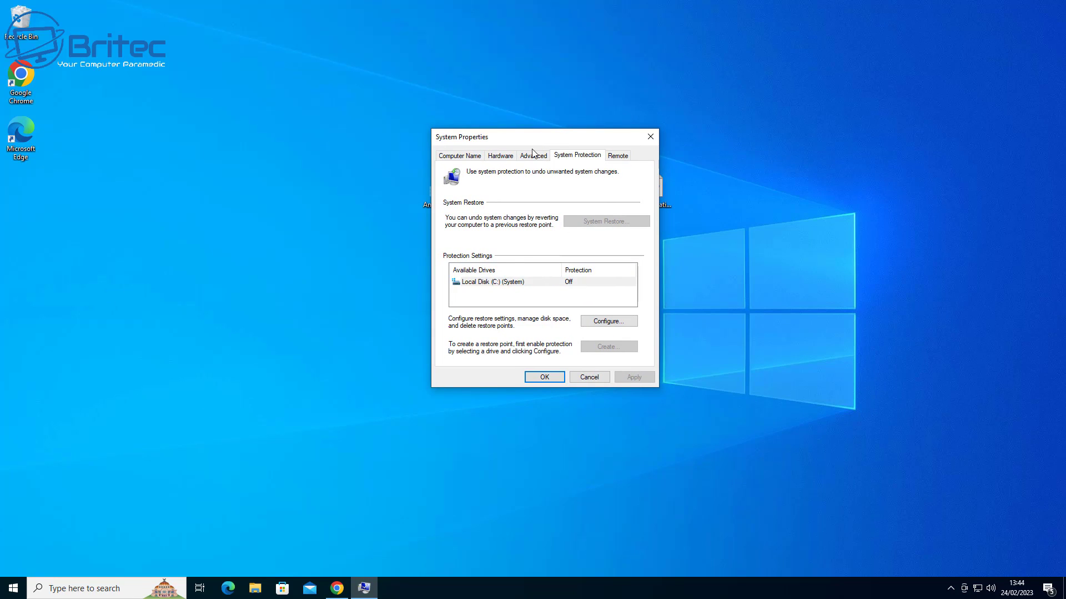
# Turn on system protection for Local Disk (C:) with maximum disk usage set to 2% (1.19 GB)
pyautogui.click(533, 286)
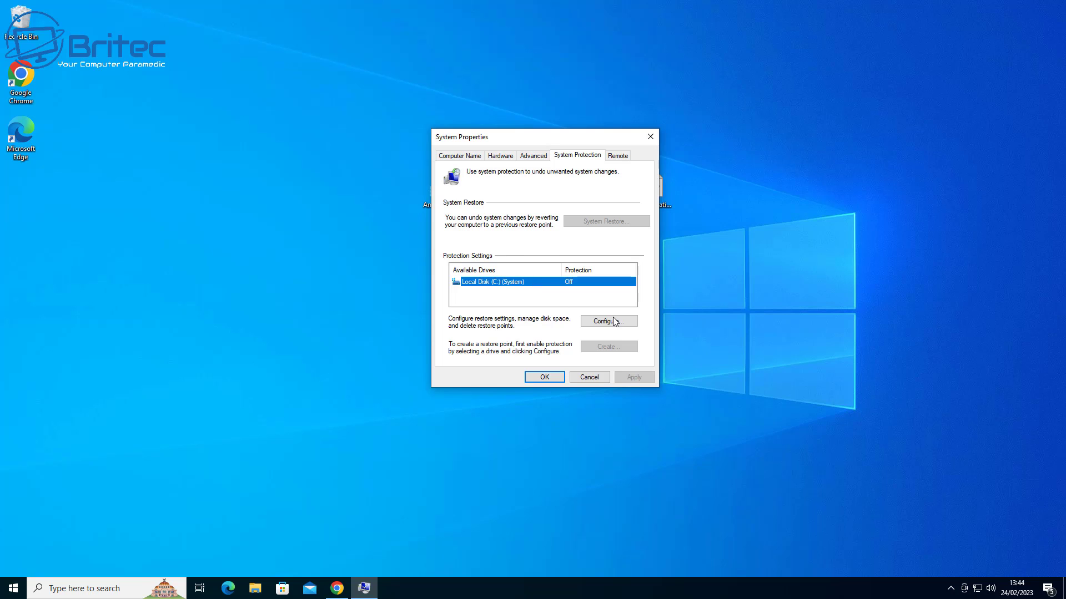
pyautogui.click(613, 322)
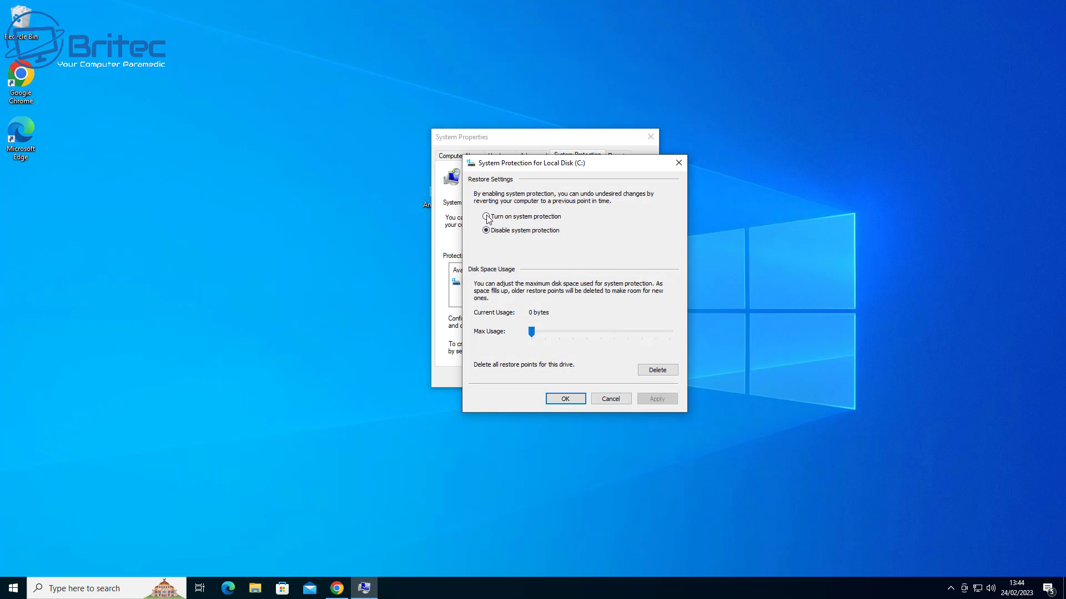
pyautogui.click(487, 218)
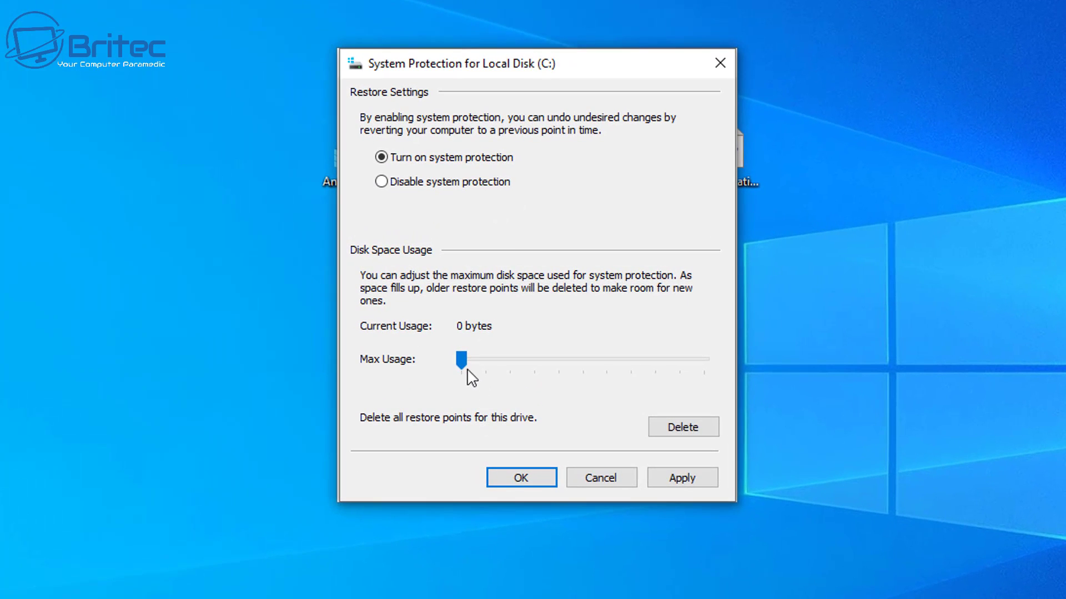
pyautogui.moveTo(493, 319); pyautogui.dragTo(495, 322)
pyautogui.moveTo(464, 365); pyautogui.dragTo(471, 370)
pyautogui.click(696, 481)
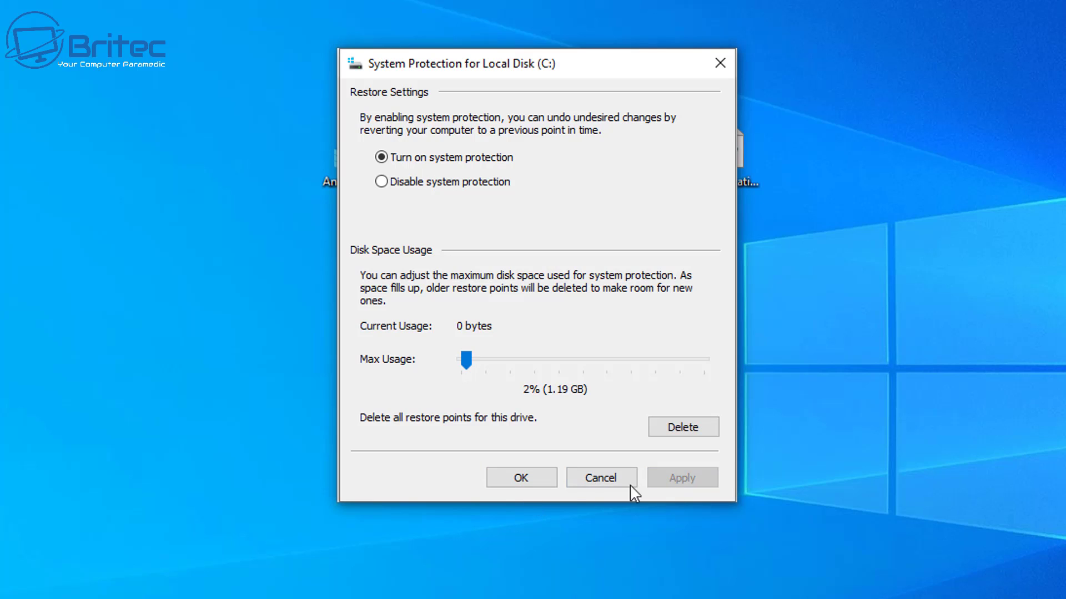
pyautogui.click(523, 480)
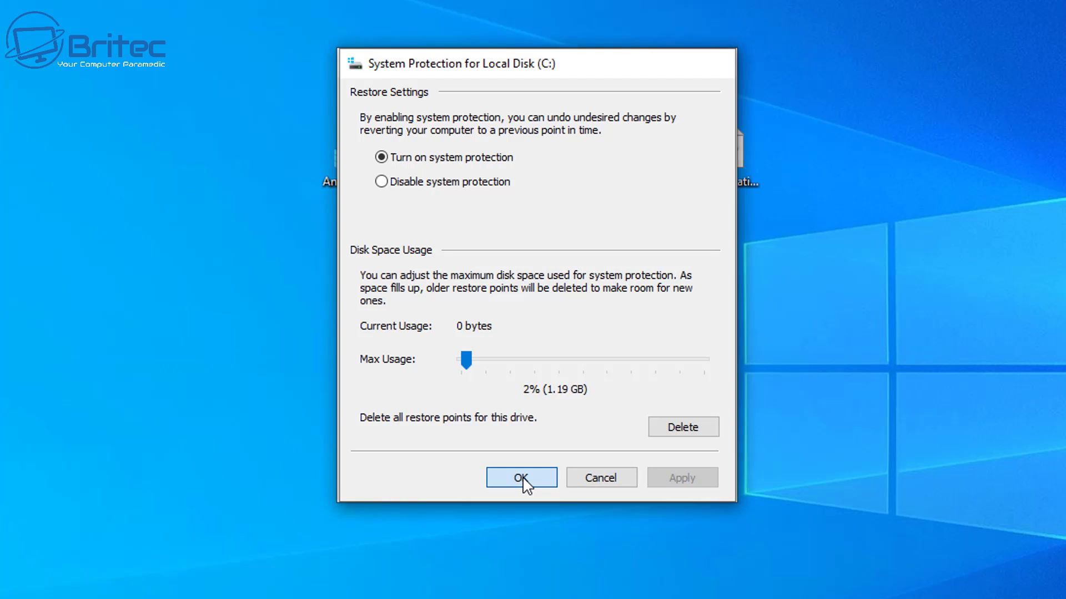
# Create a restore point described as "before defender" and close System Properties
pyautogui.click(647, 433)
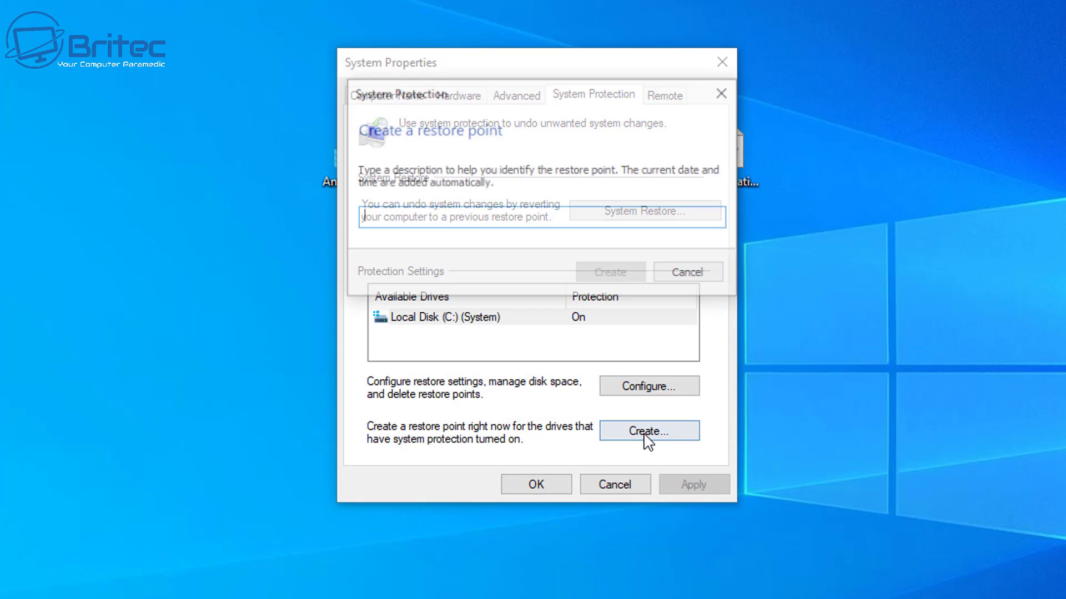
pyautogui.write('before defender')
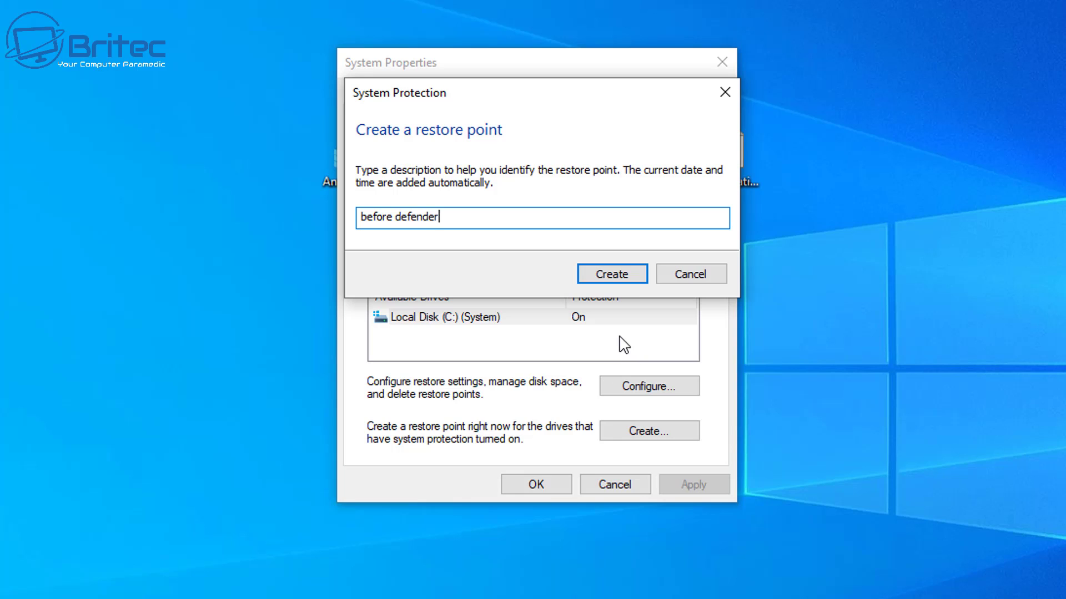
pyautogui.click(611, 278)
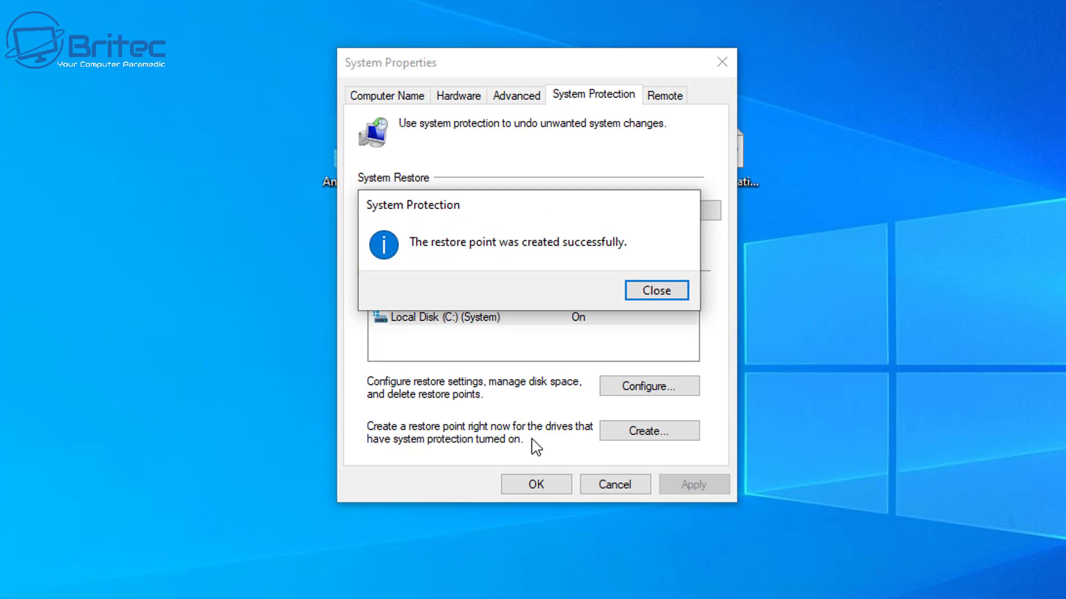
pyautogui.click(669, 296)
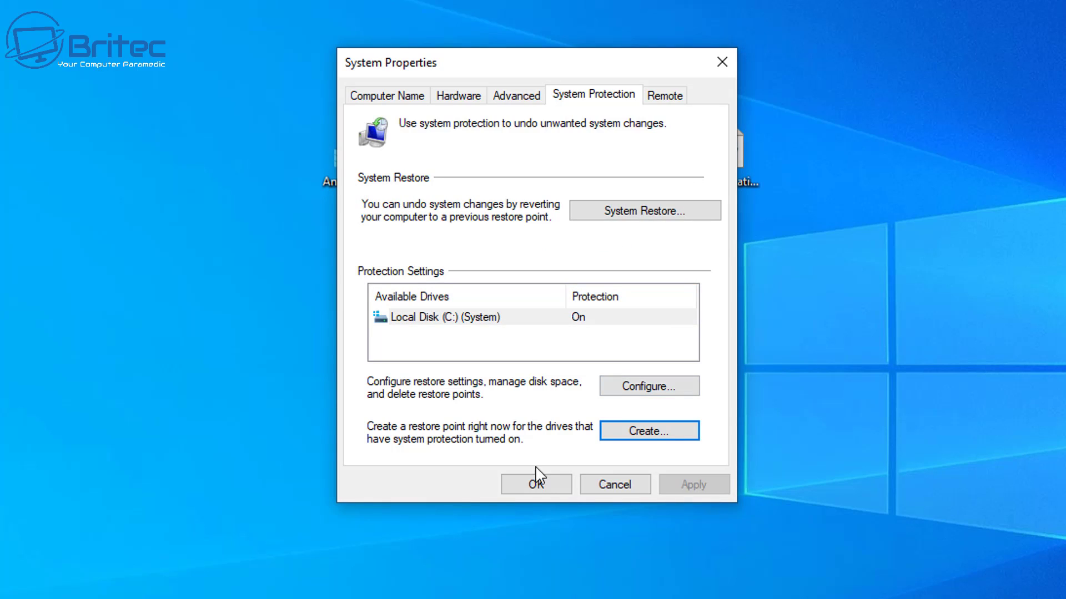
pyautogui.click(525, 489)
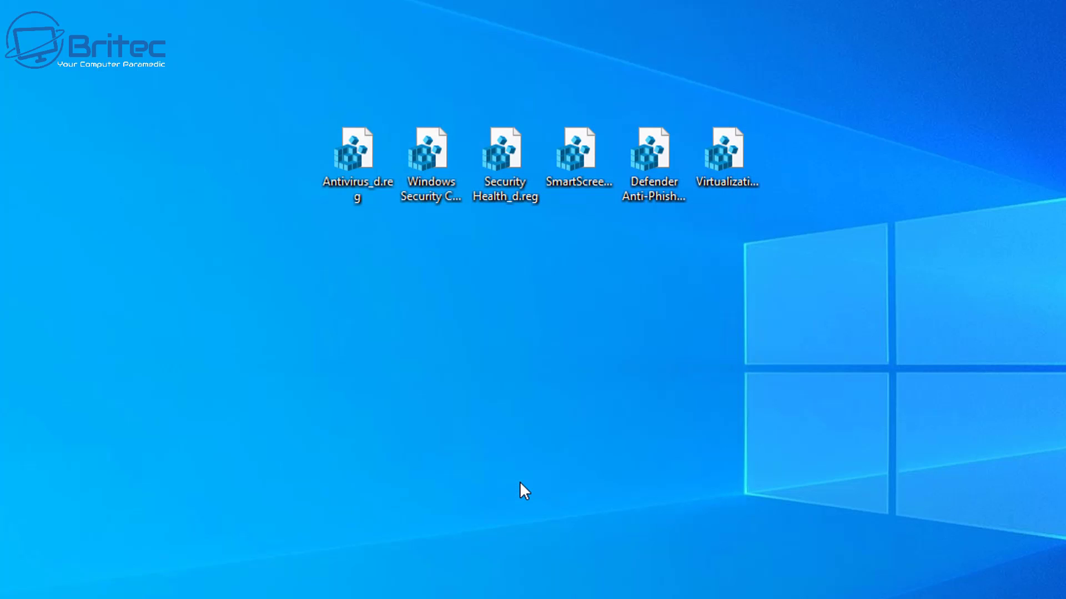
# Merge Antivirus_d.reg from the desktop into the registry, allowing Registry Editor to make changes
pyautogui.rightClick(355, 156)
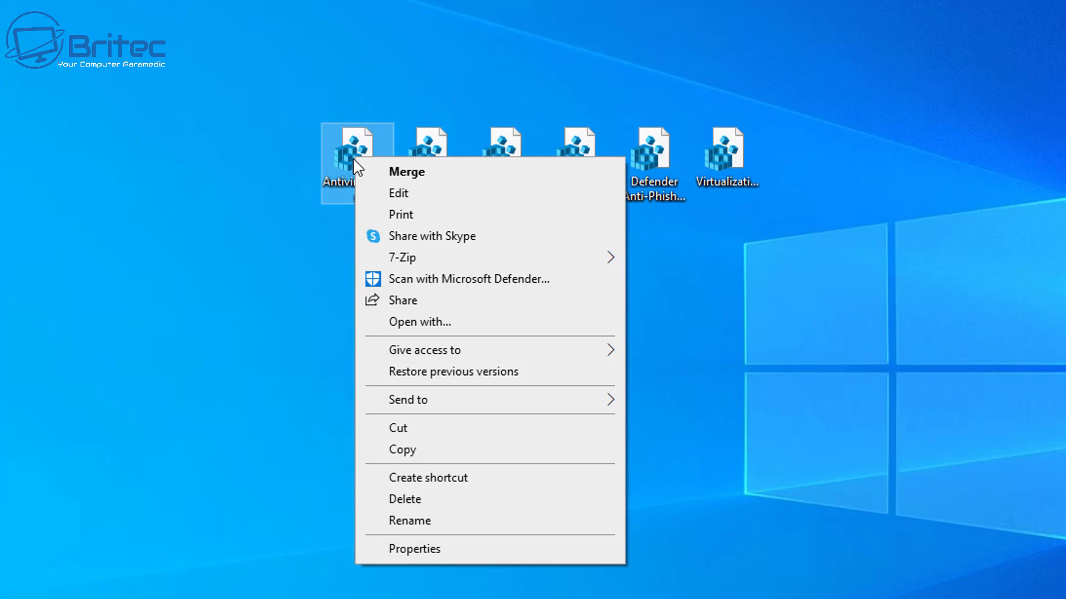
pyautogui.click(244, 179)
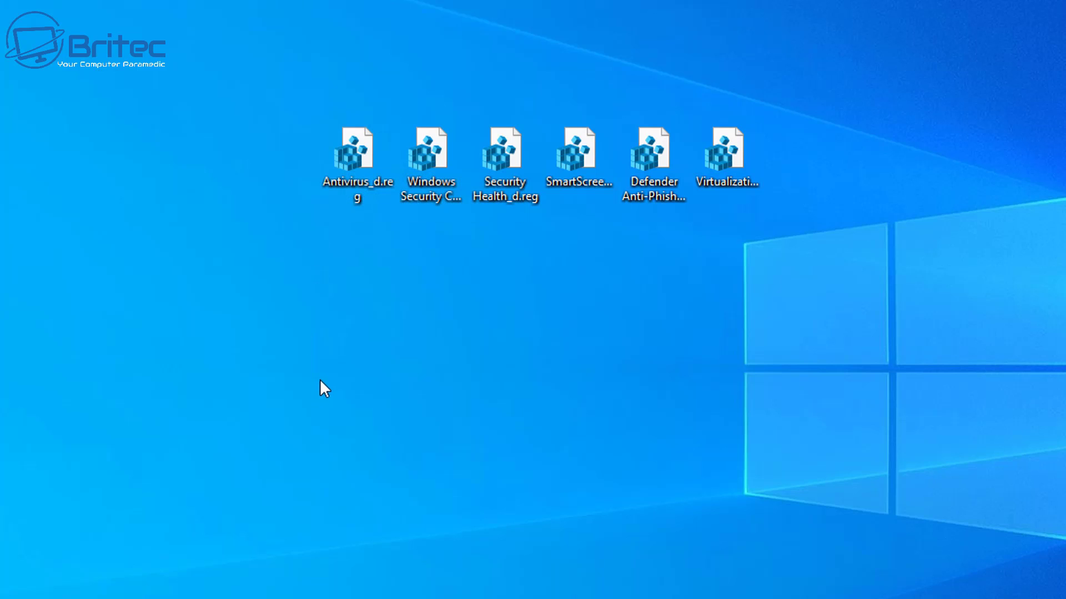
pyautogui.doubleClick(348, 158)
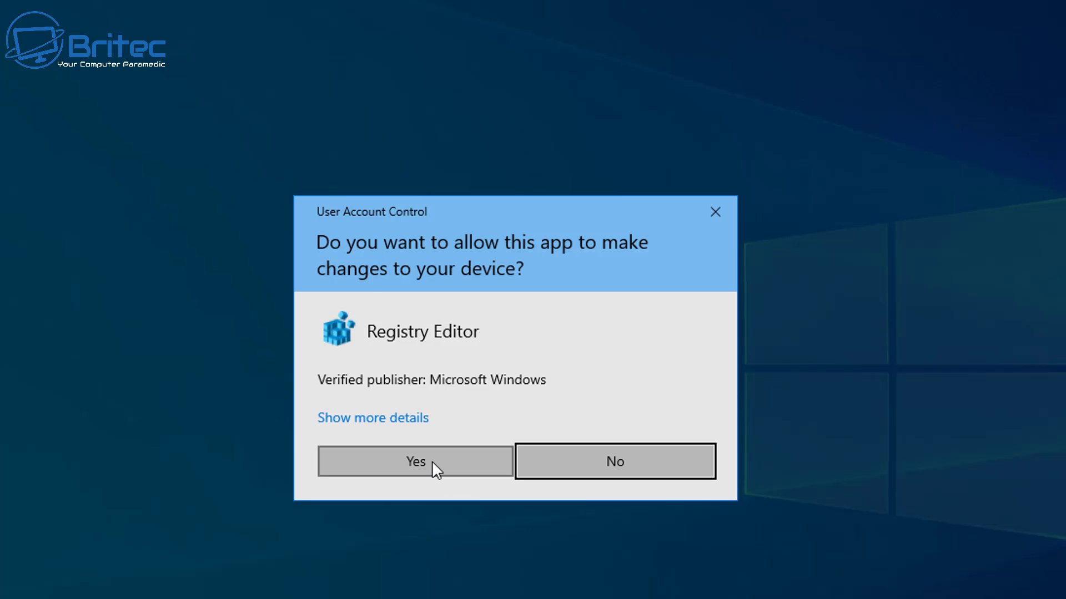
pyautogui.click(432, 463)
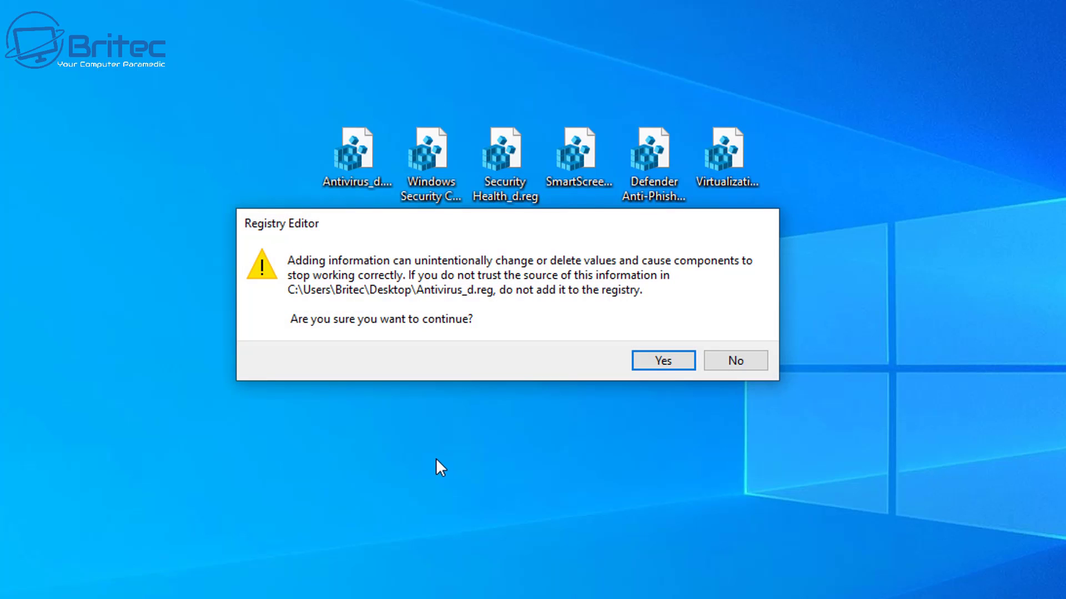
pyautogui.click(660, 364)
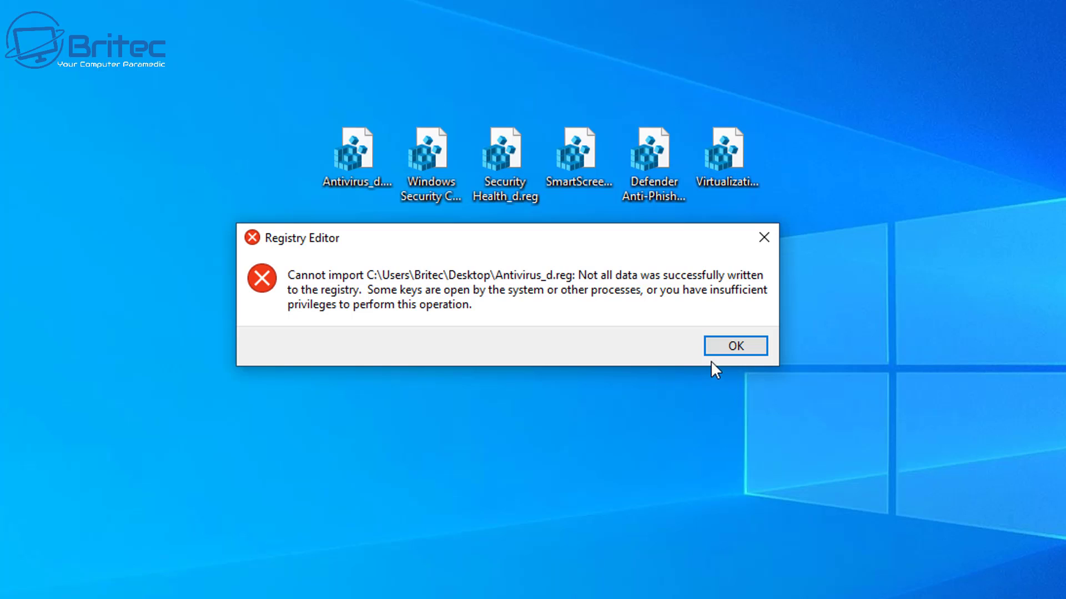
pyautogui.click(739, 349)
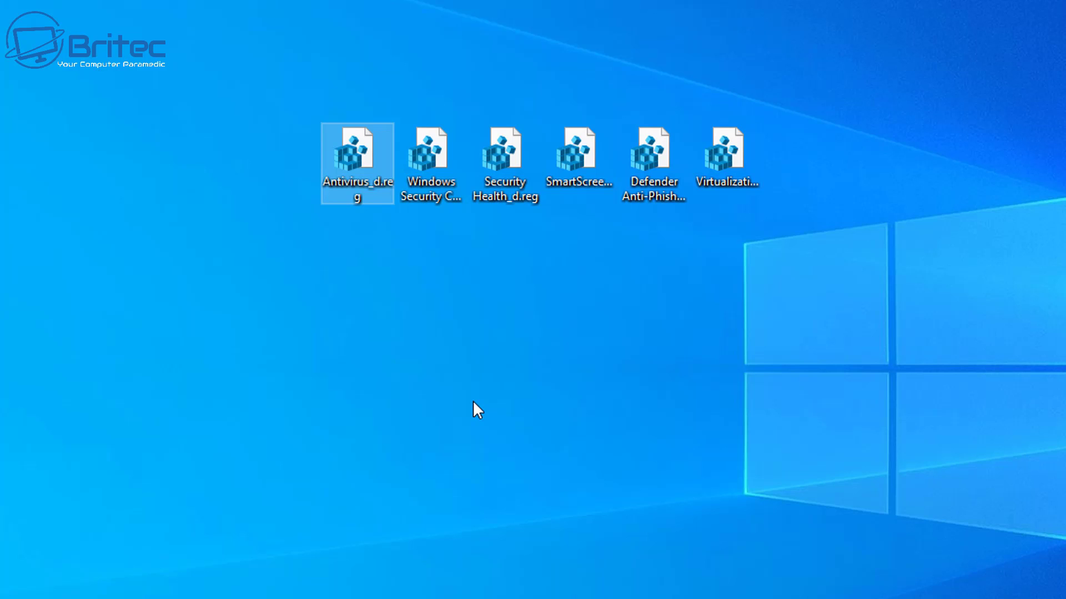
# Merge Windows Security Center_d.reg and Security Health_d.reg from the desktop into the registry
pyautogui.doubleClick(426, 190)
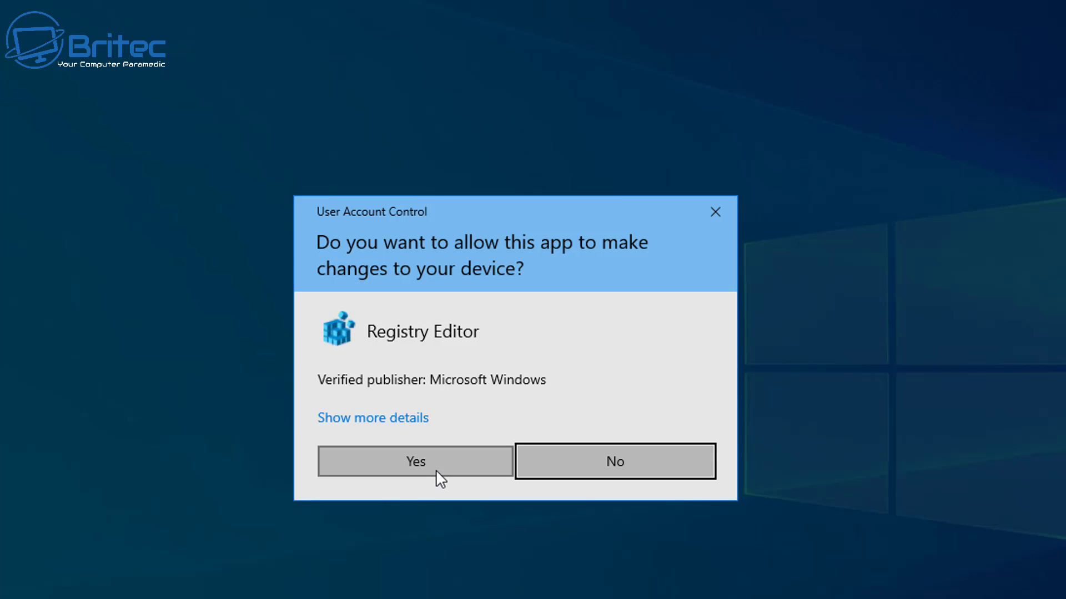
pyautogui.click(439, 473)
pyautogui.click(654, 362)
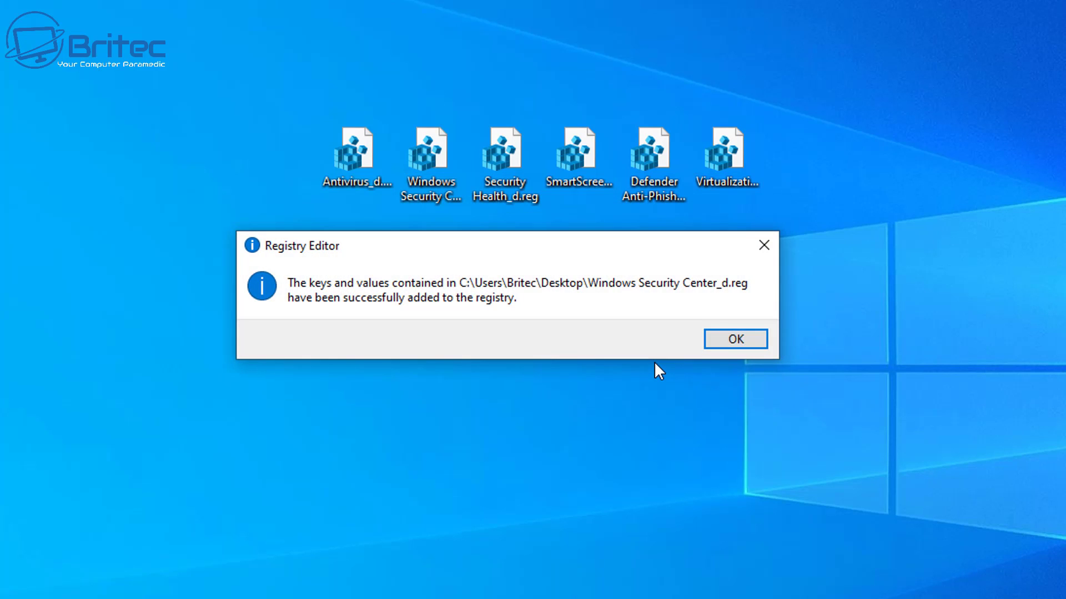
pyautogui.click(740, 339)
pyautogui.doubleClick(502, 161)
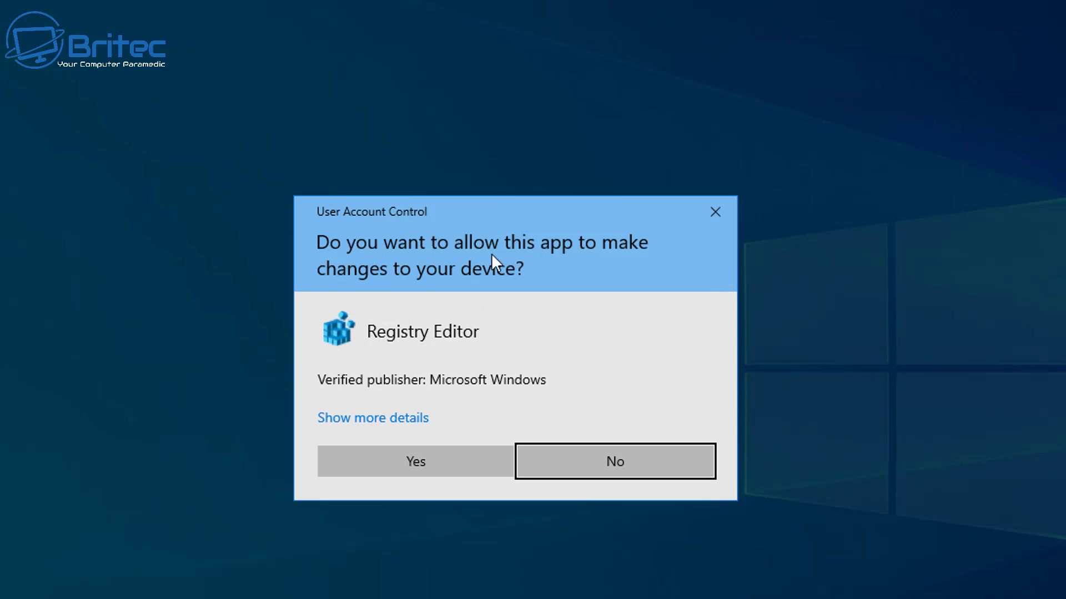
pyautogui.click(463, 460)
pyautogui.click(660, 360)
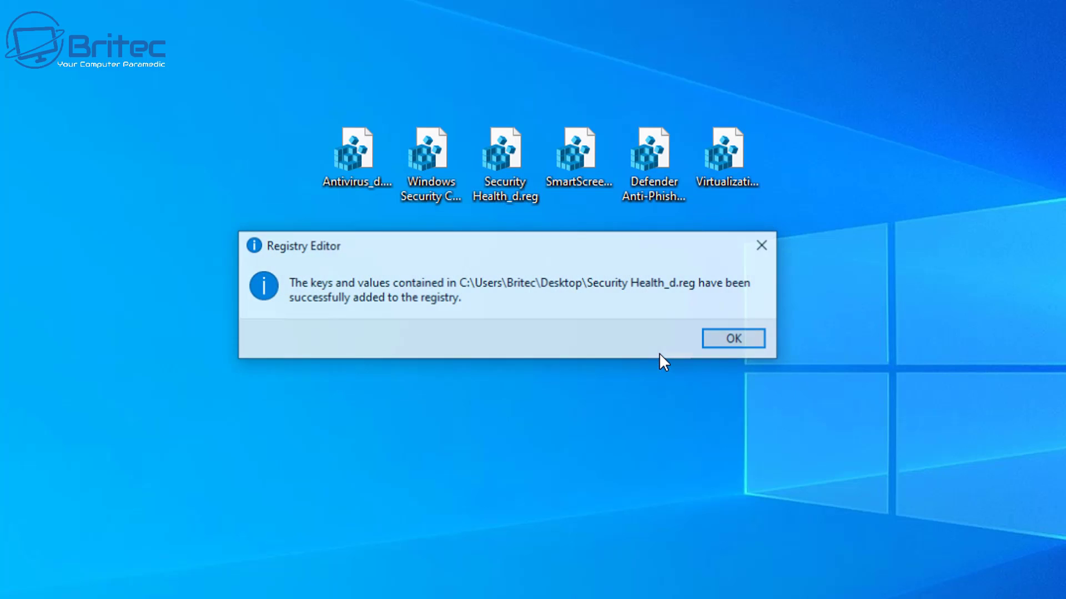
pyautogui.click(736, 340)
# Merge SmartScreen_d.reg and Defender Anti-Phishing_d.reg from the desktop into the registry
pyautogui.doubleClick(573, 155)
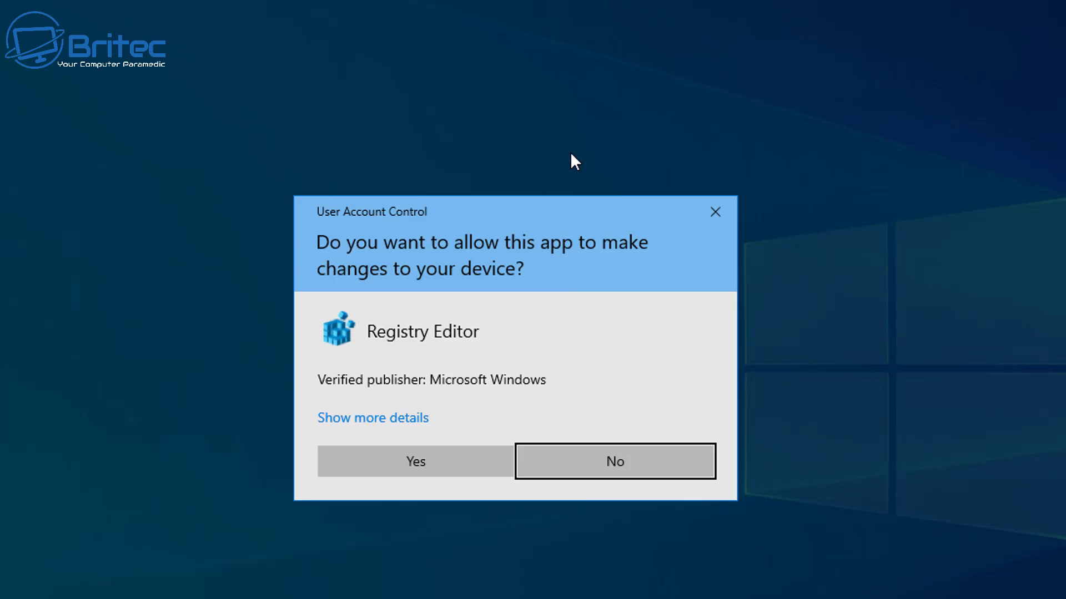
pyautogui.click(440, 464)
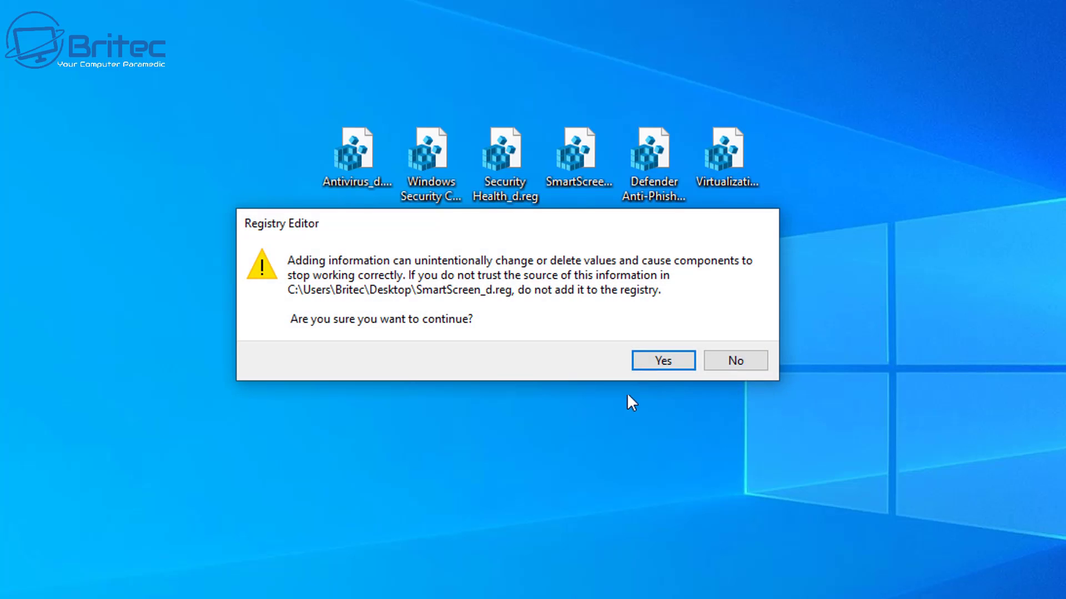
pyautogui.click(655, 362)
pyautogui.click(734, 341)
pyautogui.doubleClick(630, 162)
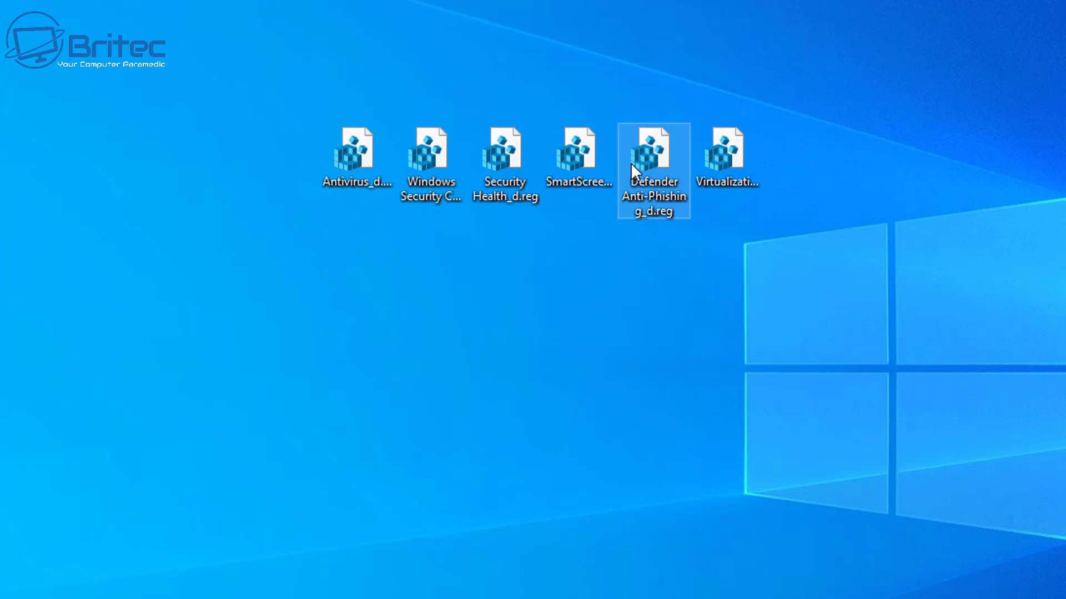
pyautogui.click(435, 465)
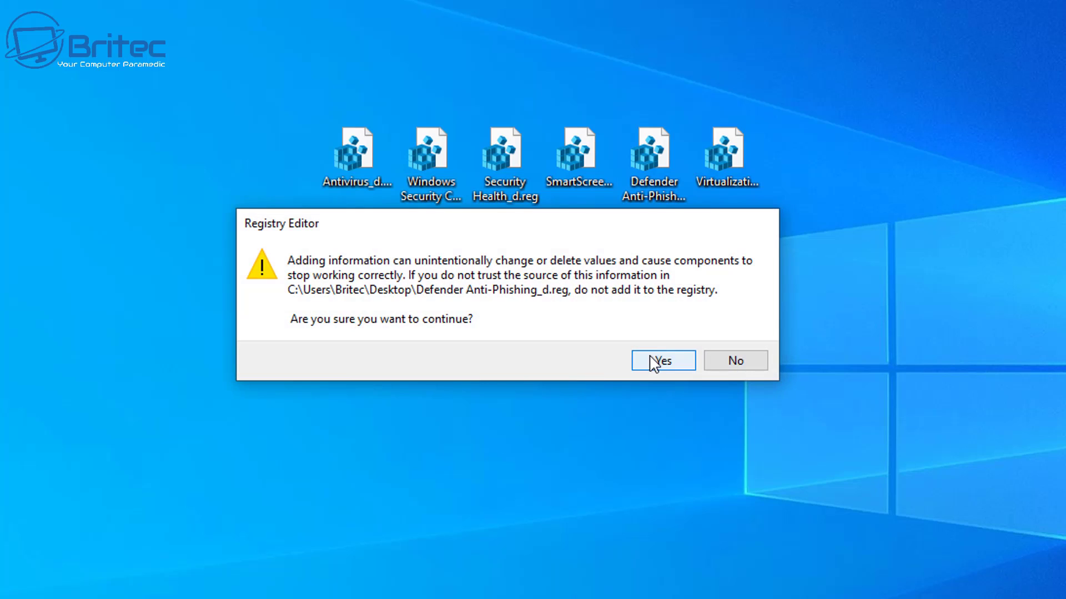
pyautogui.click(655, 360)
pyautogui.click(730, 338)
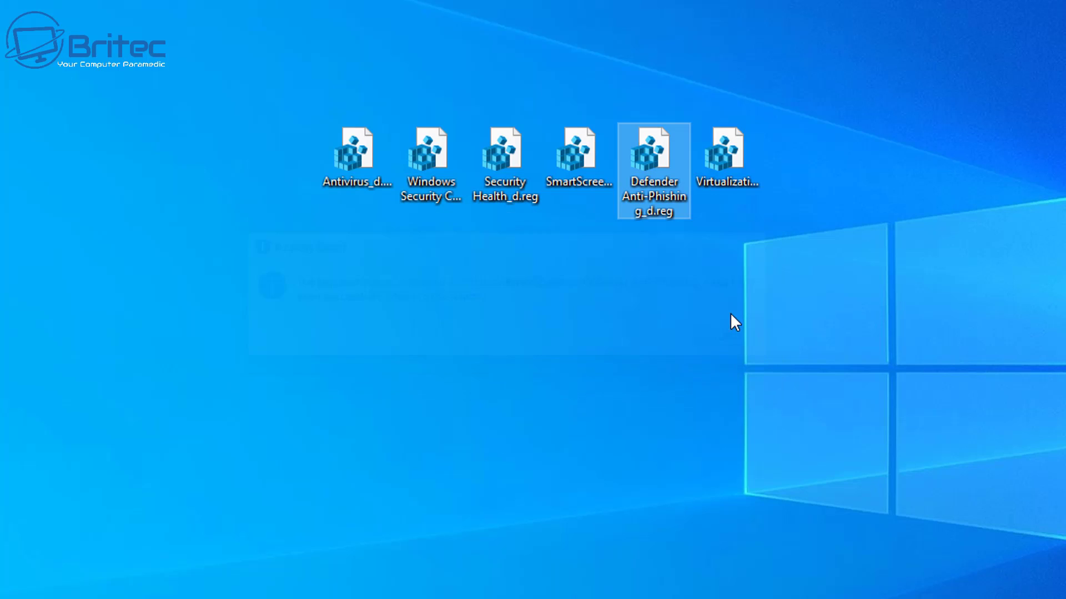
# Merge Virtualization_d.reg from the desktop into the registry
pyautogui.doubleClick(722, 162)
pyautogui.click(463, 459)
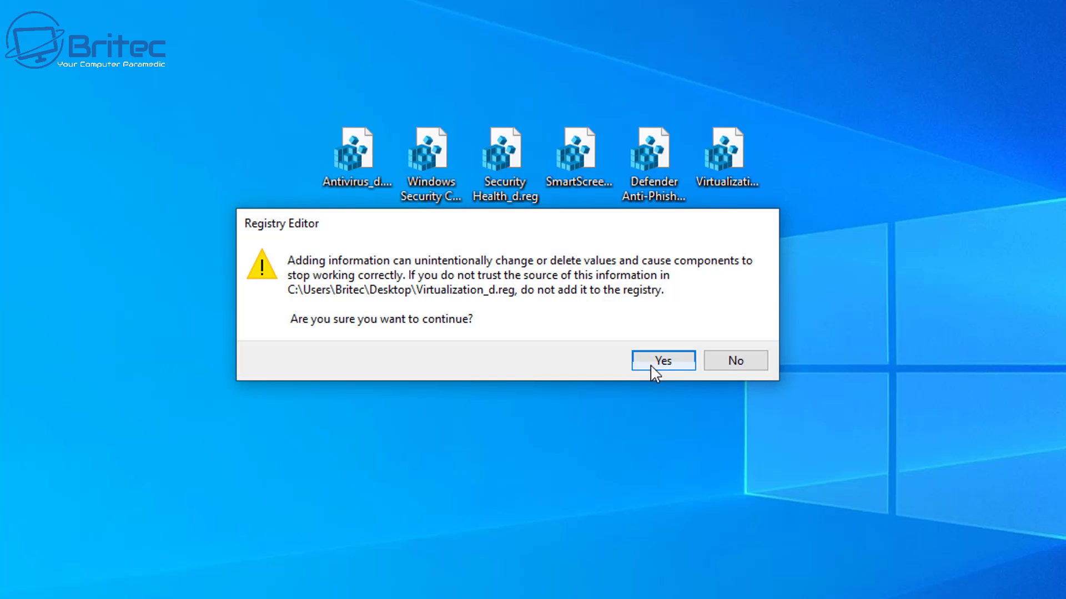
pyautogui.click(662, 362)
pyautogui.click(731, 339)
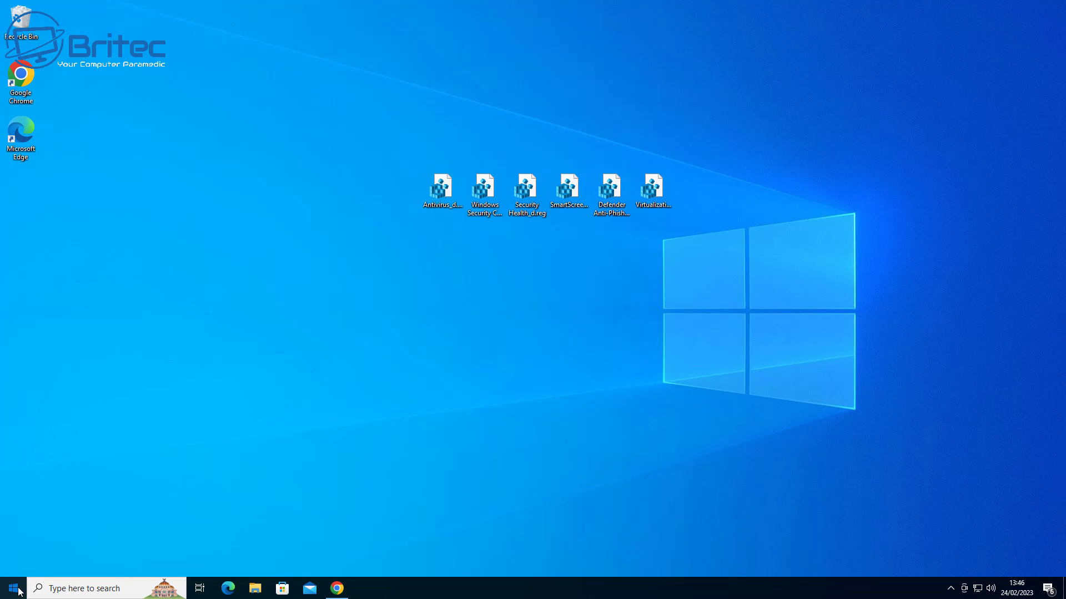
# Restart the computer to apply the merged registry changes
pyautogui.click(14, 588)
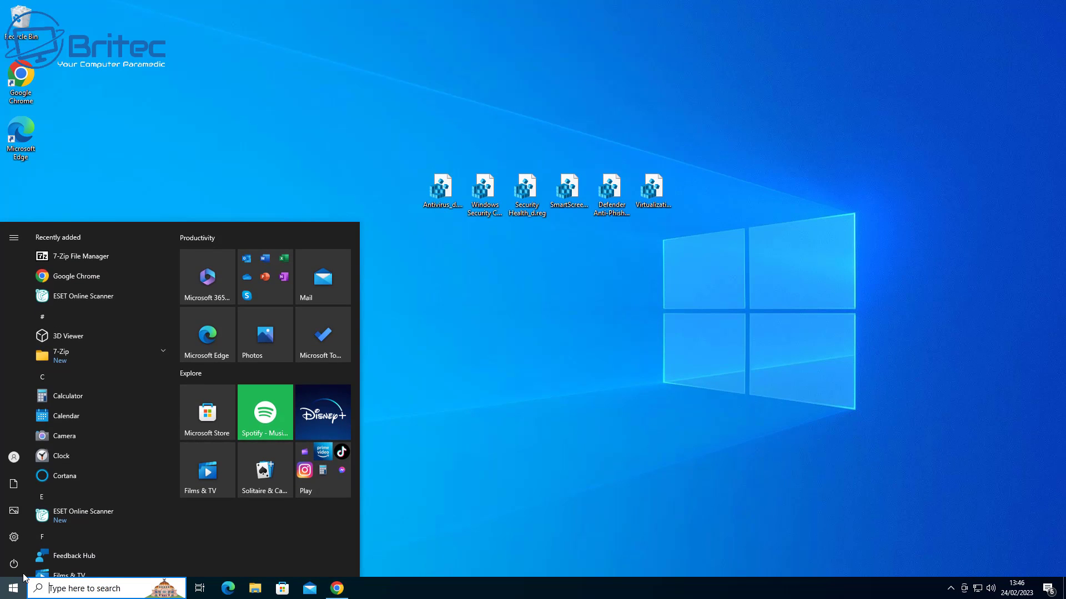
pyautogui.click(15, 565)
pyautogui.click(26, 541)
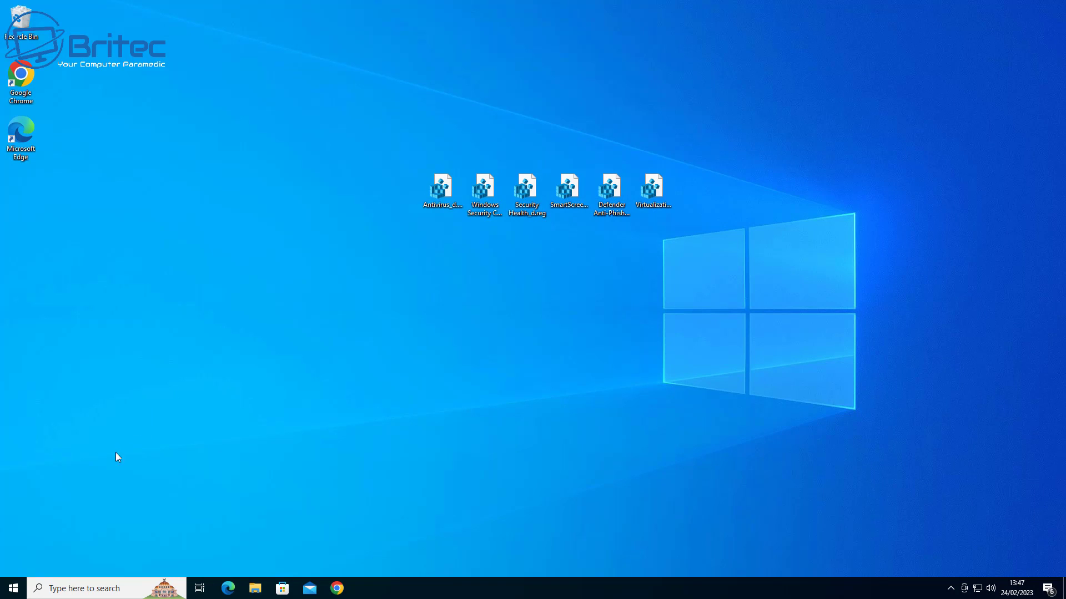
# Open Windows Security from the Update & Security settings to check its protection areas, and close both windows
pyautogui.click(21, 585)
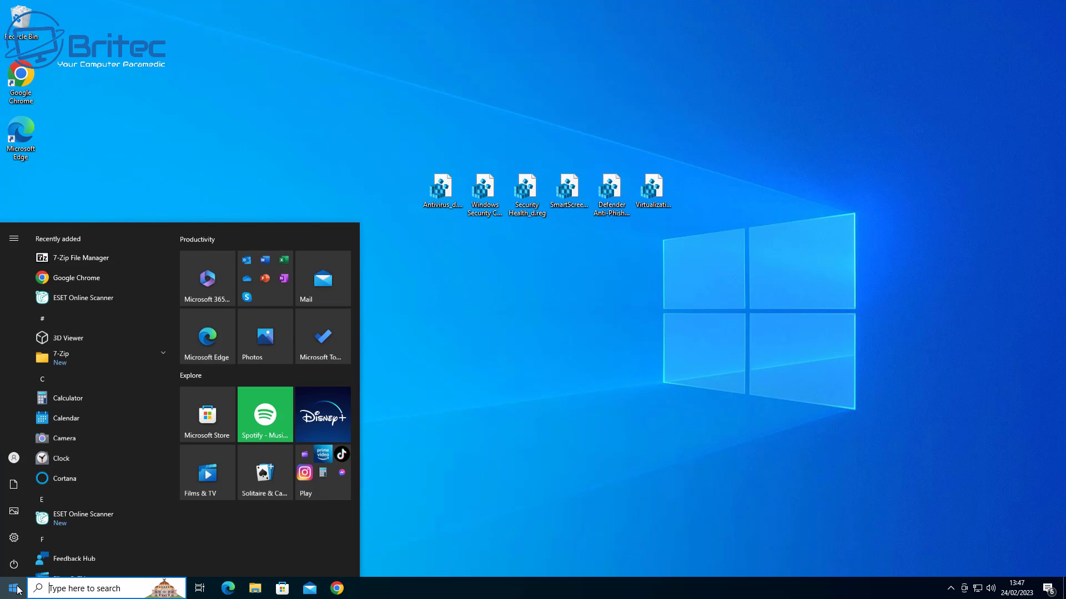
pyautogui.click(16, 538)
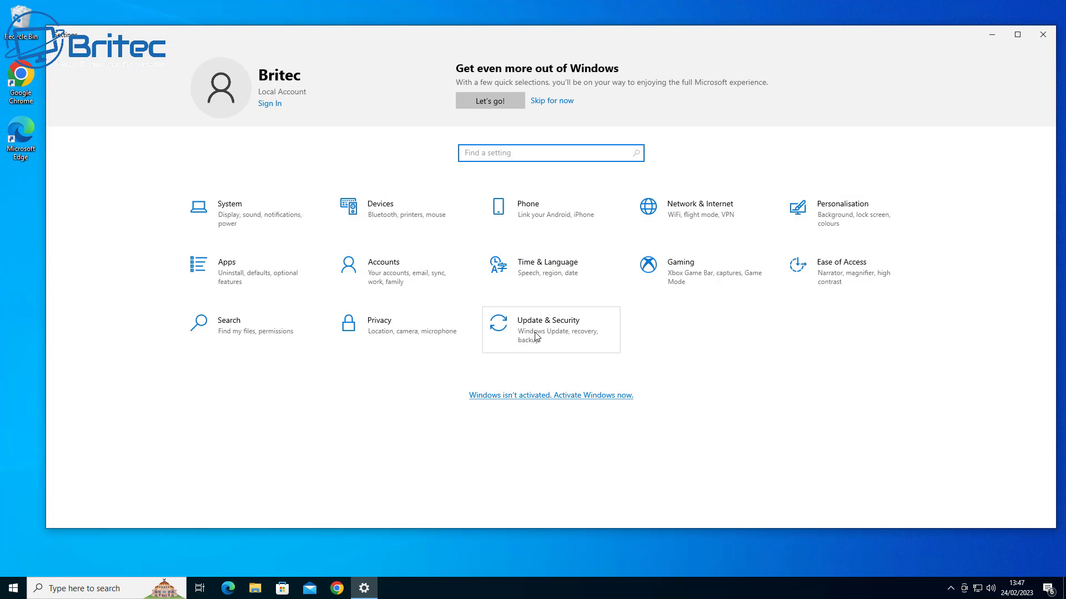
pyautogui.click(537, 337)
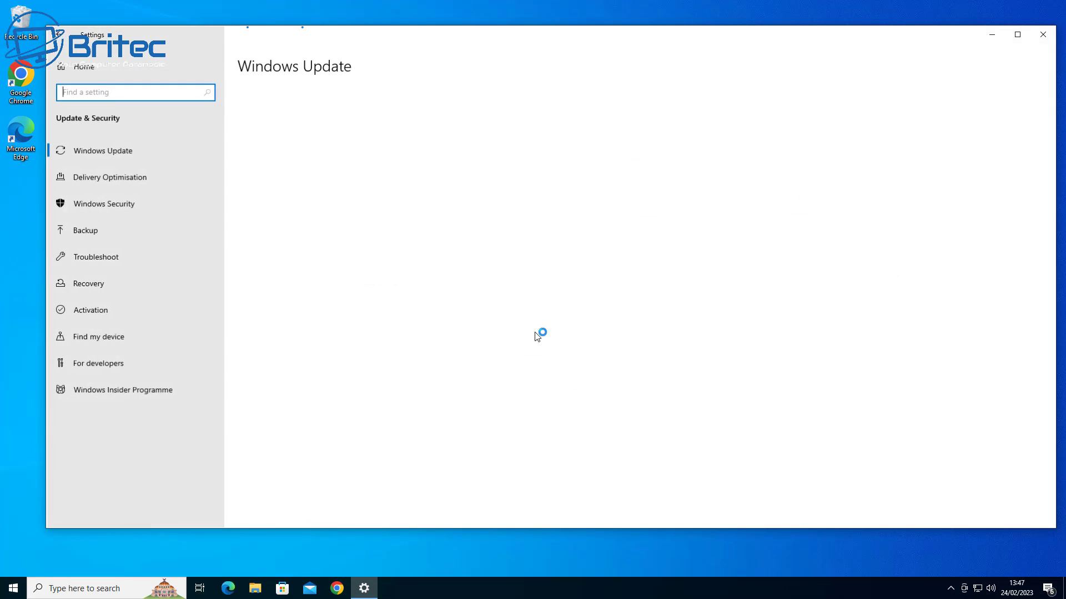
pyautogui.click(108, 205)
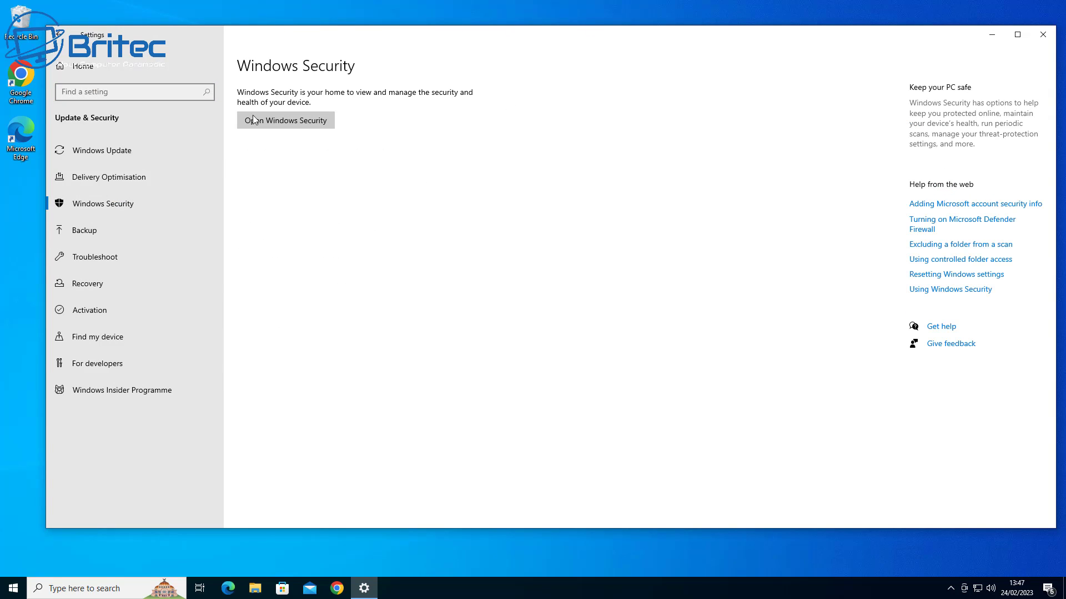
pyautogui.click(292, 119)
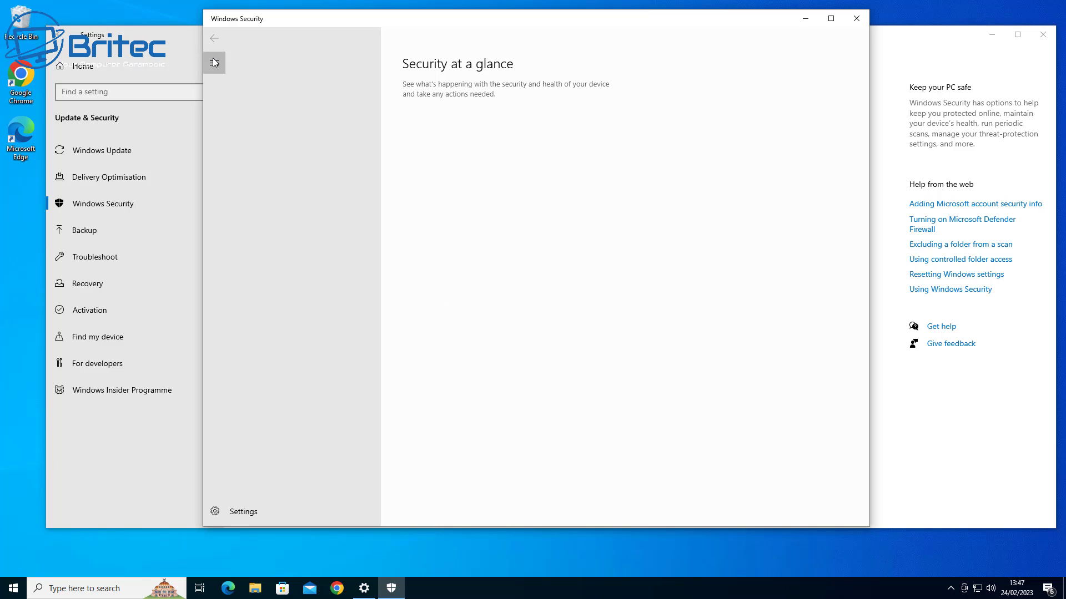
pyautogui.click(857, 18)
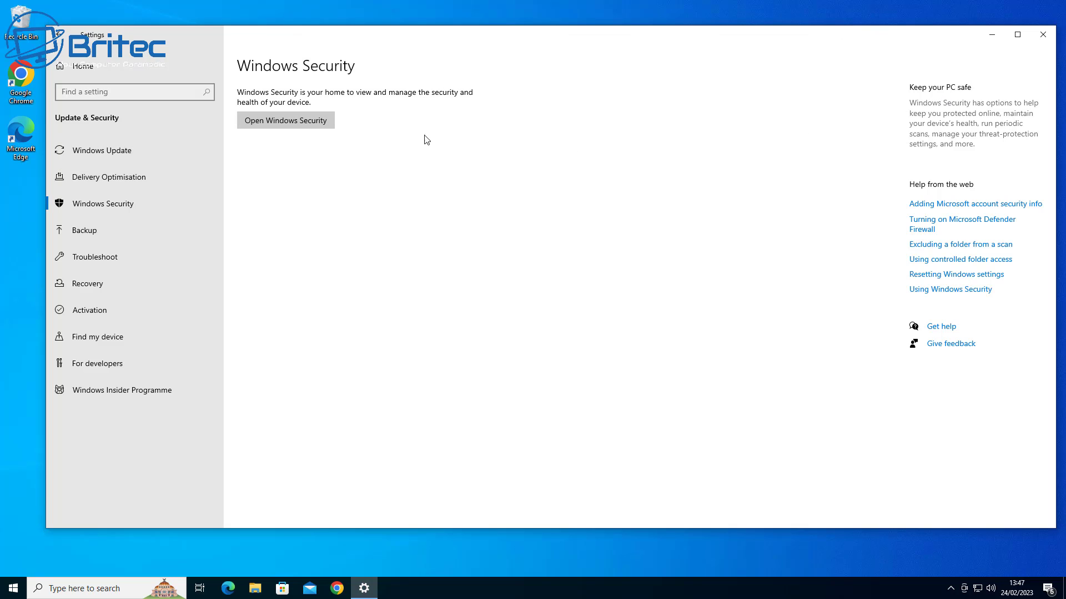
pyautogui.moveTo(555, 39); pyautogui.dragTo(541, 49)
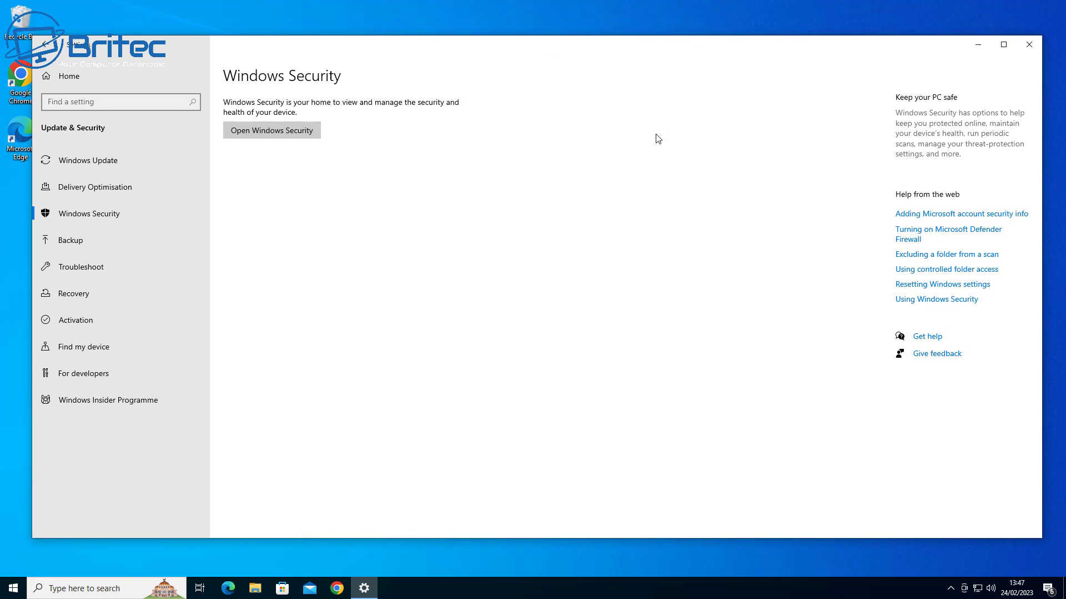
pyautogui.click(1030, 44)
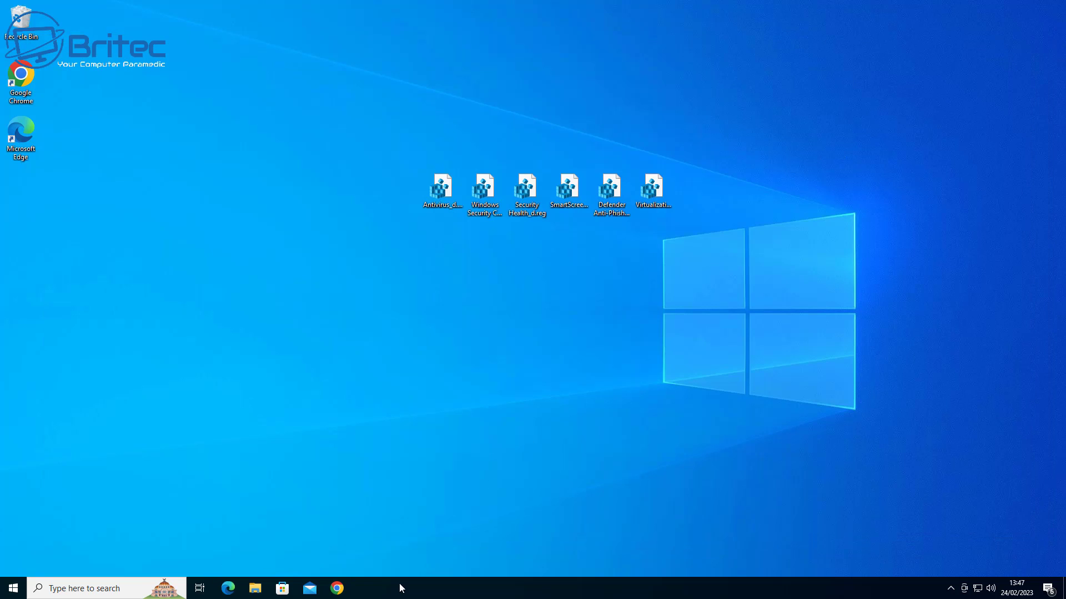
# Open Task Manager and review performance, app history and startup information before returning to the running processes
pyautogui.rightClick(14, 587)
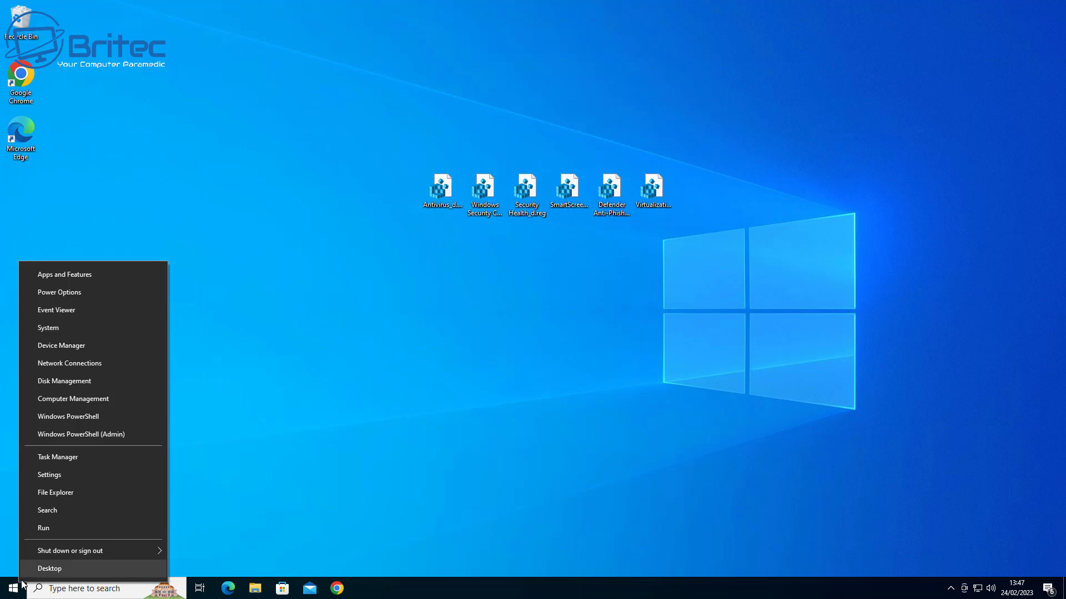
pyautogui.click(75, 462)
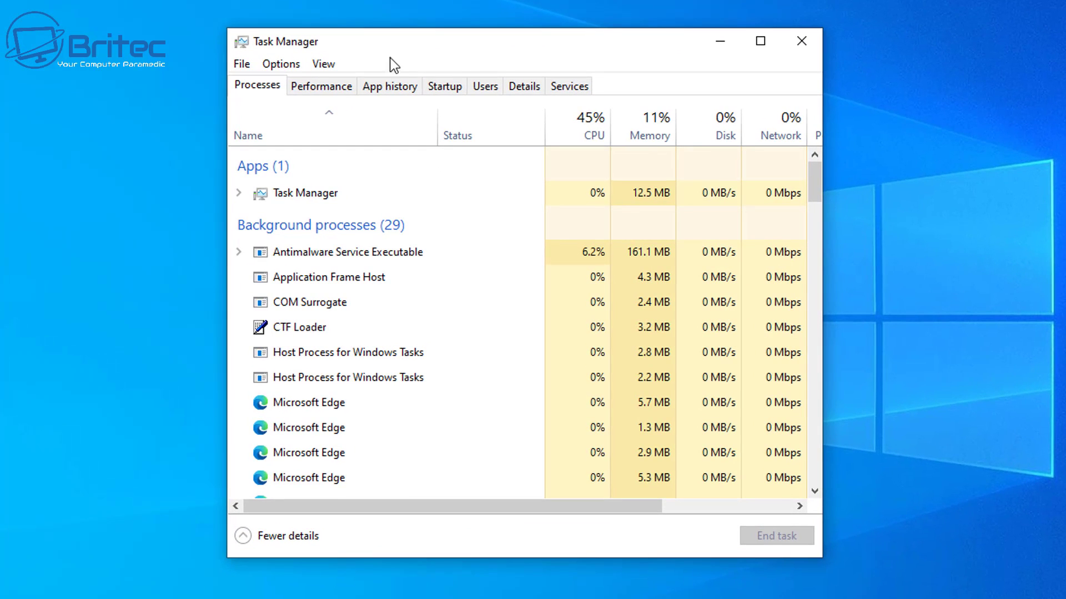
pyautogui.click(325, 89)
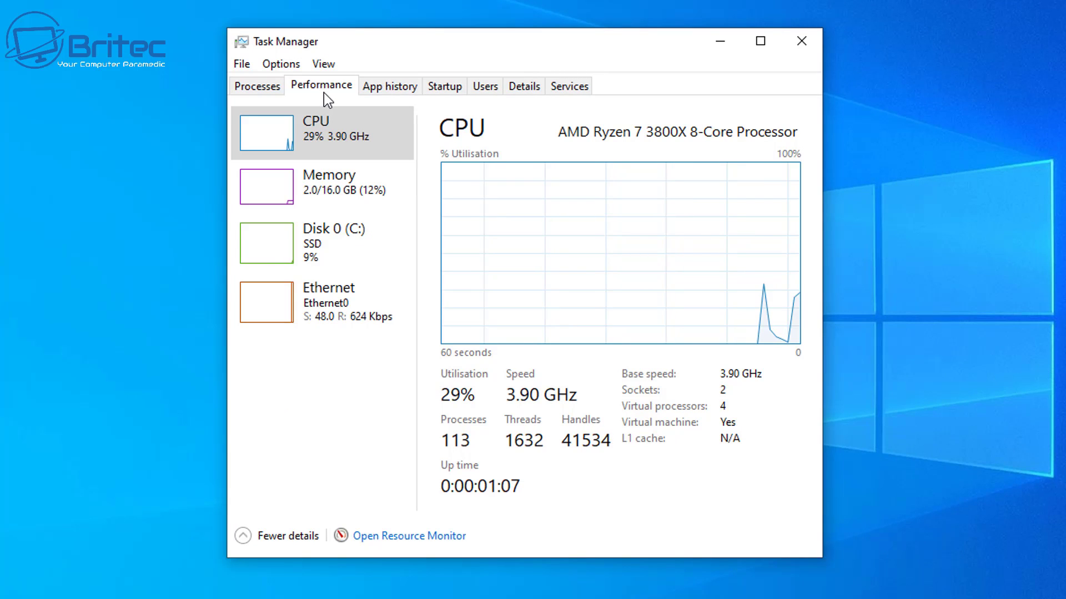
pyautogui.click(381, 92)
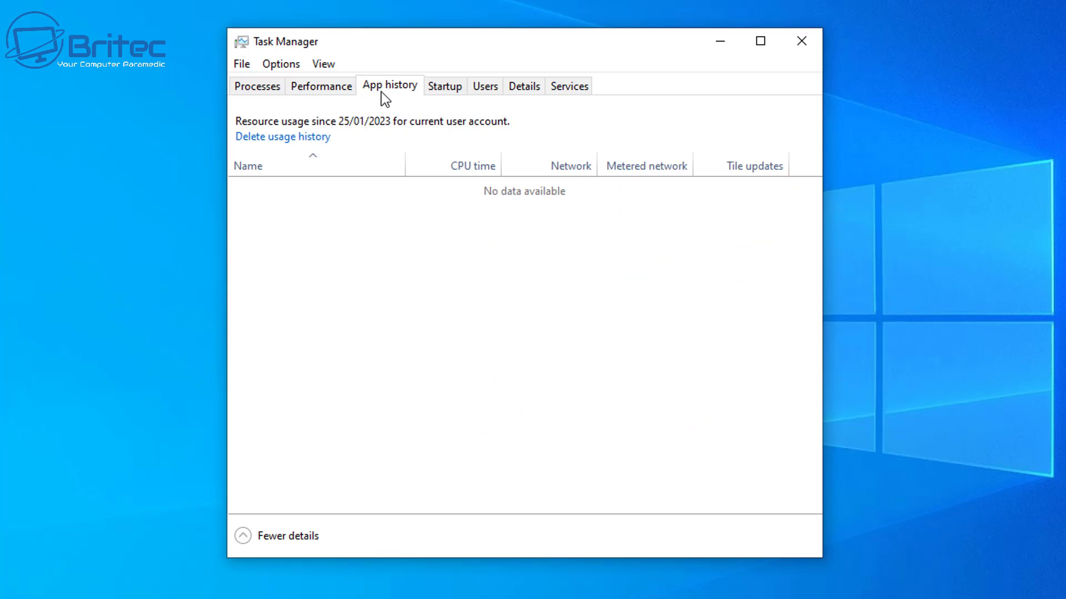
pyautogui.click(443, 92)
pyautogui.click(253, 88)
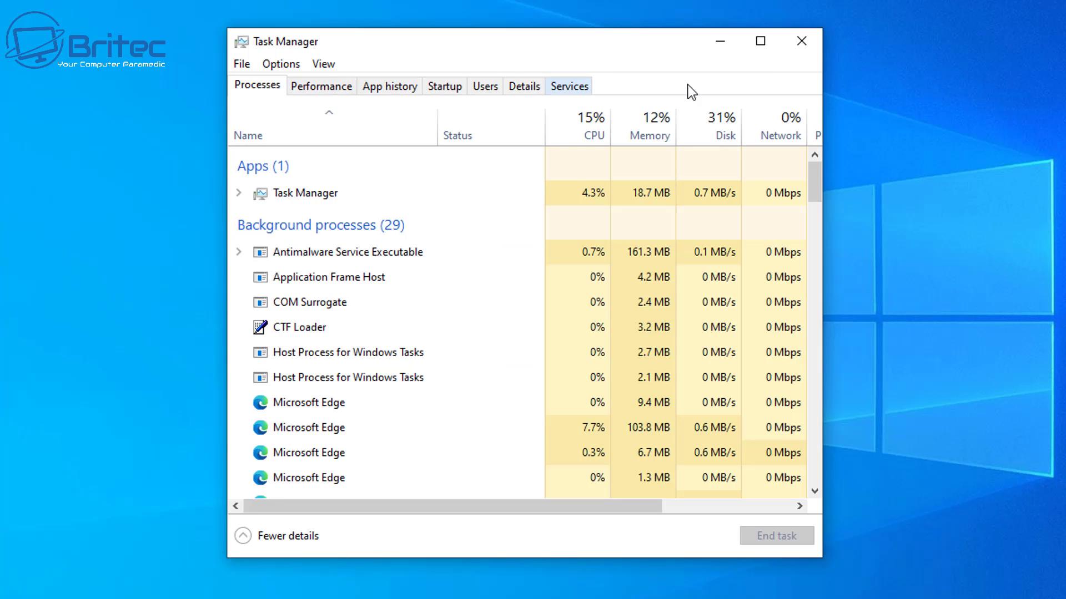
# Try to stop the Microsoft Defender Antivirus service listed under the Antimalware Service Executable process
pyautogui.click(354, 253)
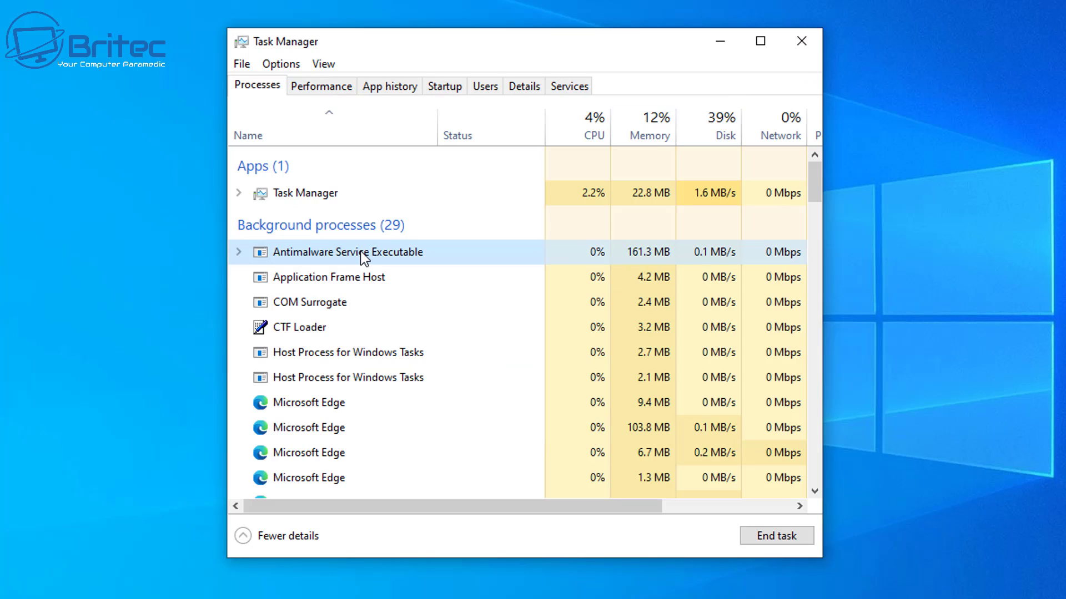
pyautogui.click(239, 253)
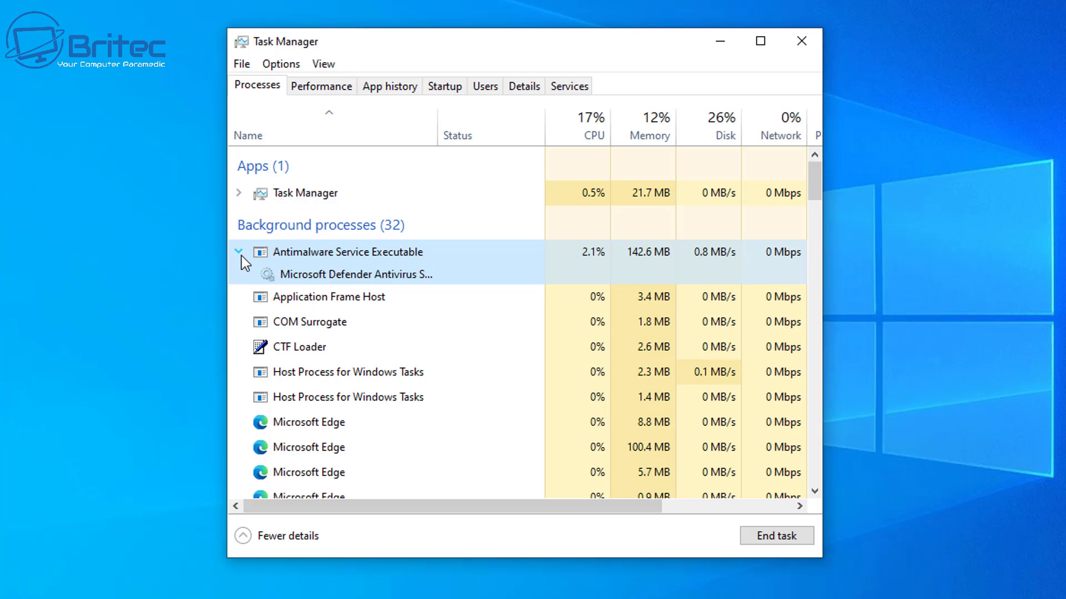
pyautogui.rightClick(362, 275)
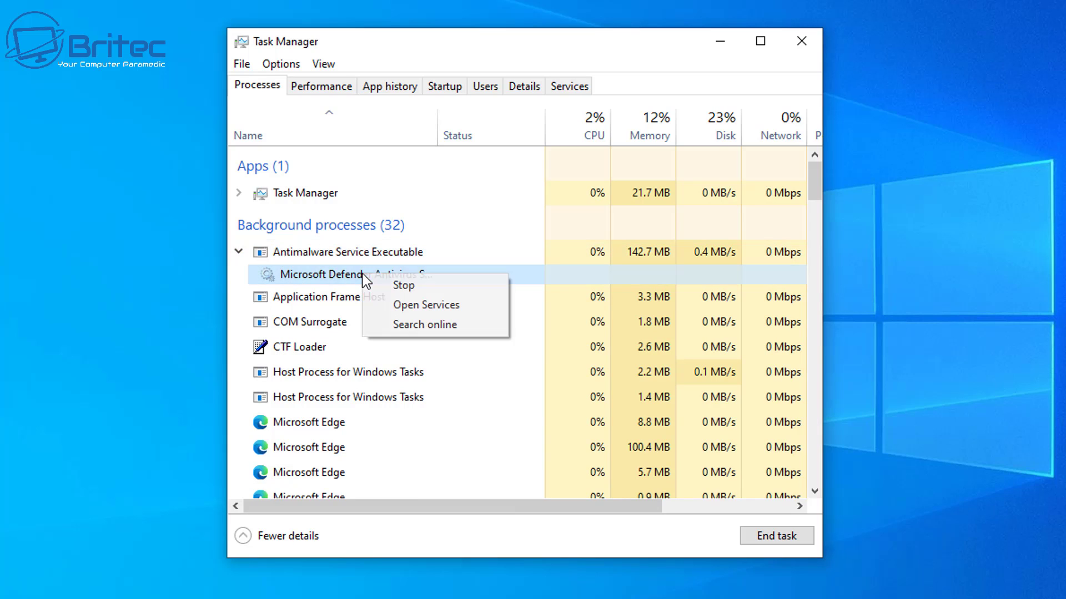
pyautogui.click(405, 286)
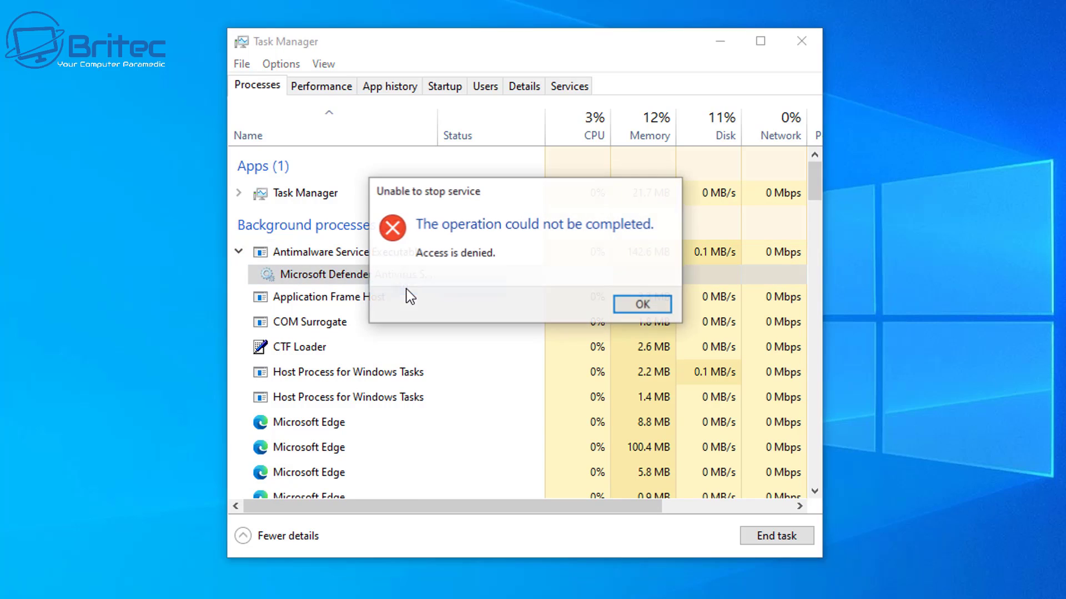
pyautogui.click(657, 304)
# Try to end the Antimalware Service Executable process, and close Task Manager
pyautogui.click(332, 255)
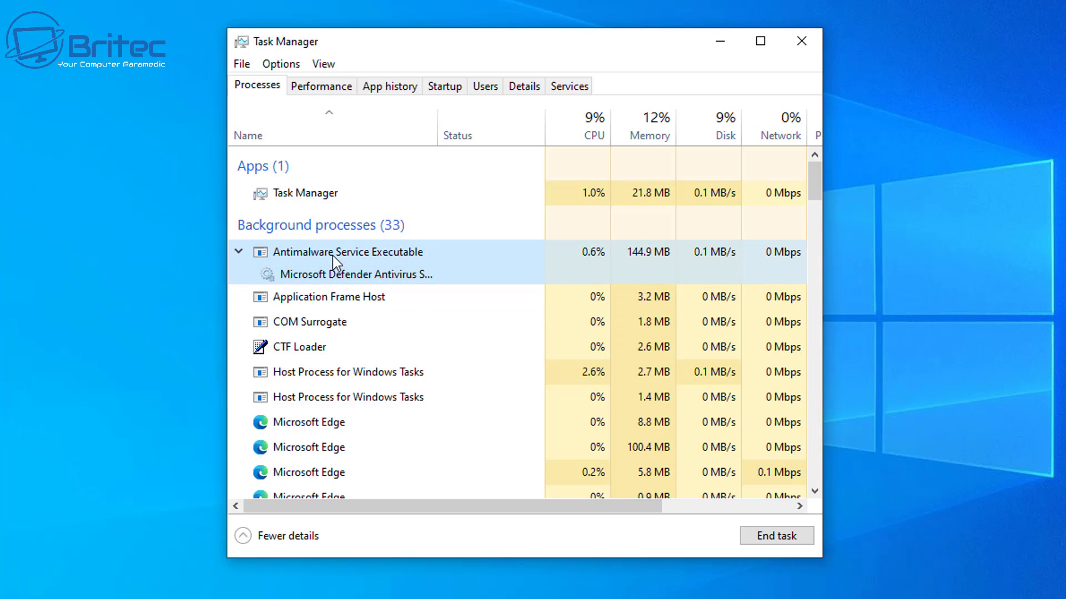
pyautogui.rightClick(335, 253)
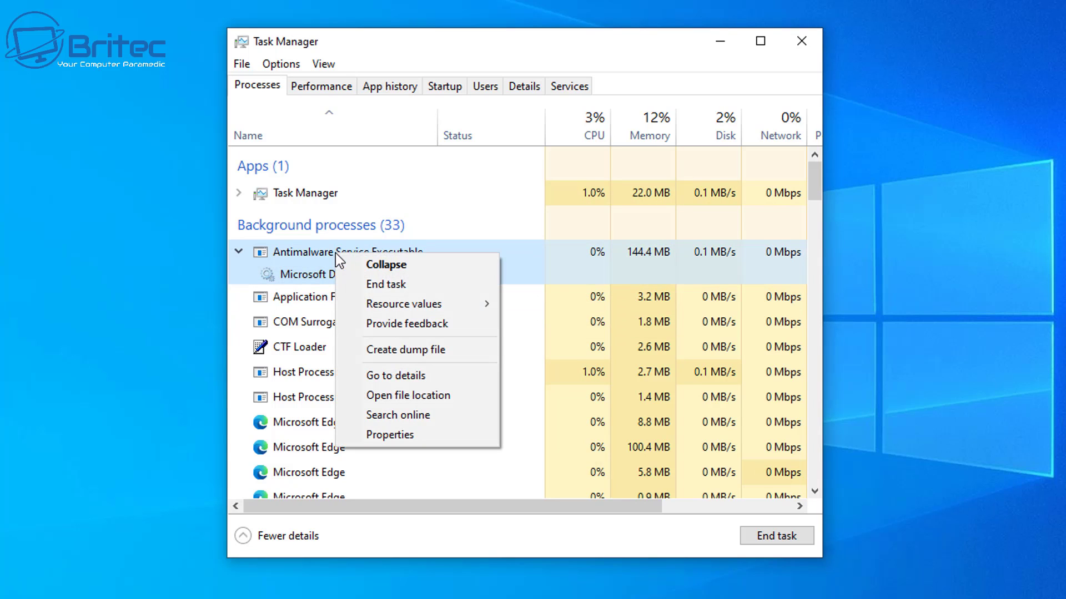
pyautogui.click(384, 285)
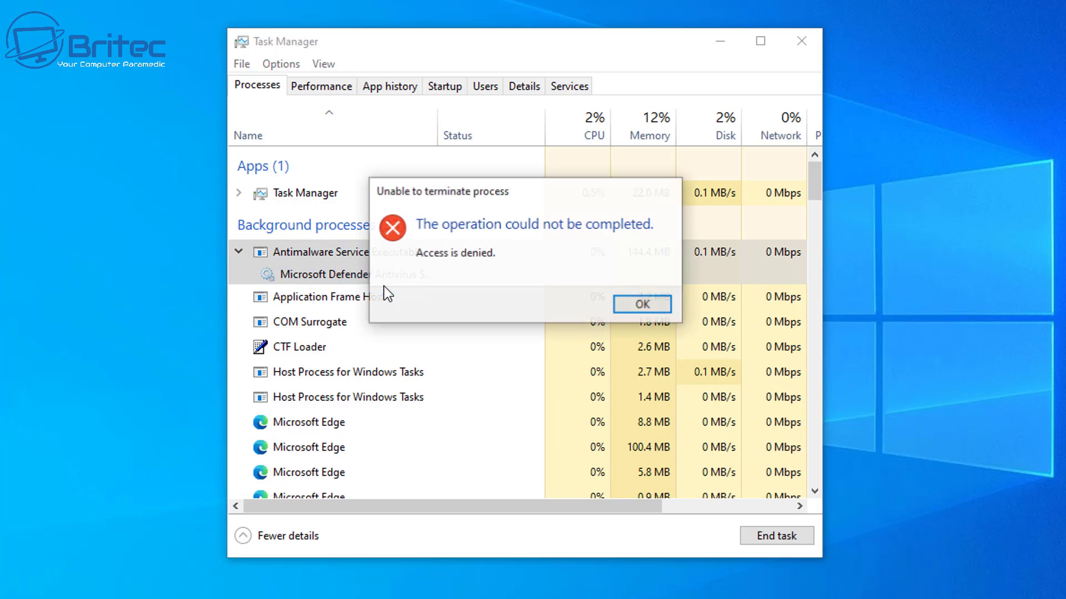
pyautogui.click(644, 303)
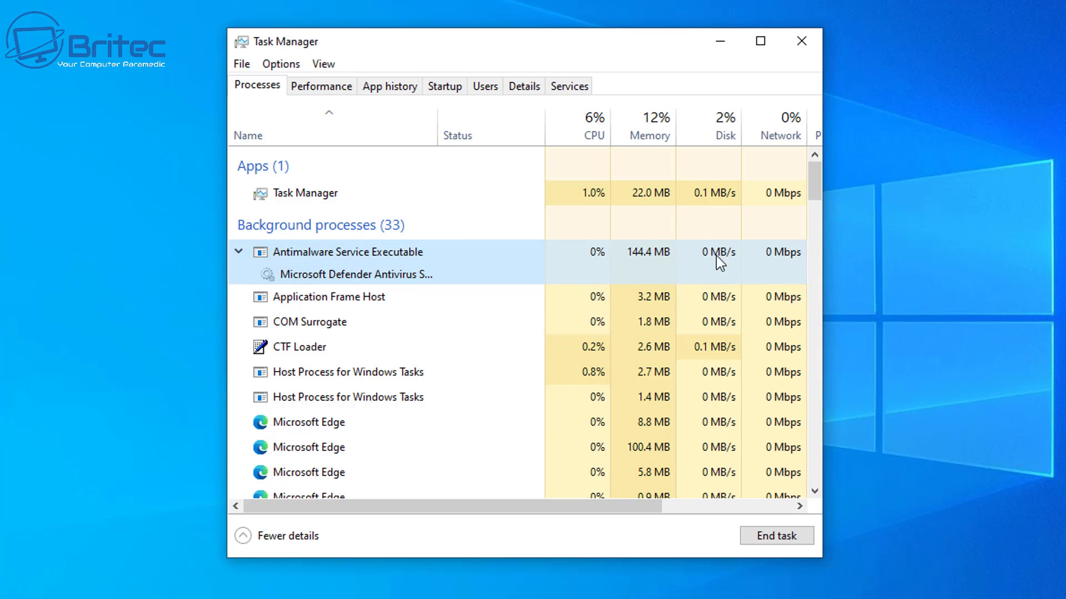
pyautogui.click(803, 42)
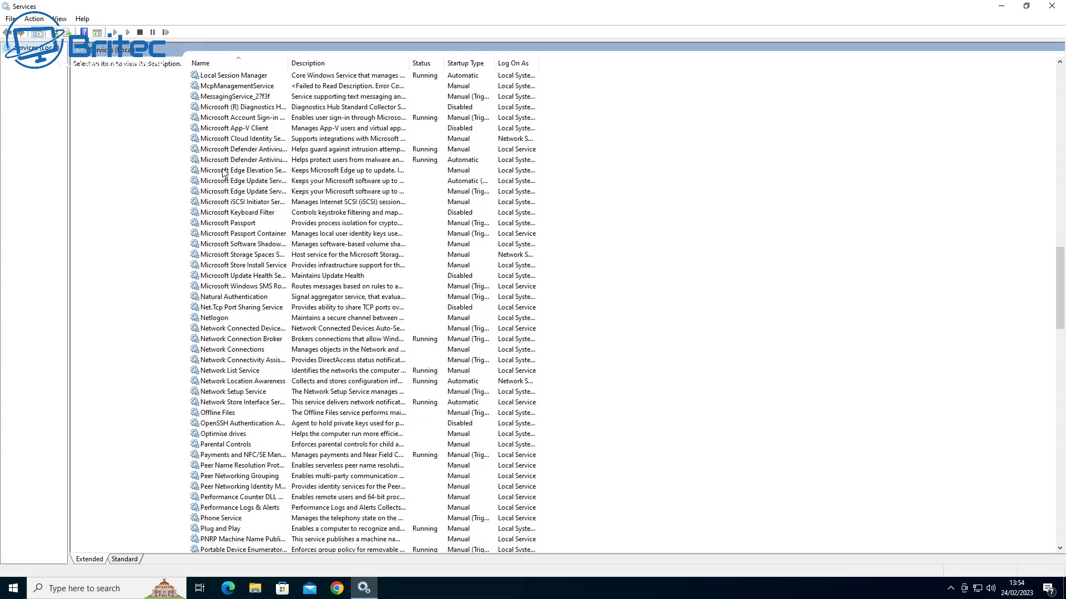
# Inspect the properties of the Microsoft Defender Antivirus Service and the Microsoft Defender Antivirus Network Inspection Service
pyautogui.click(234, 161)
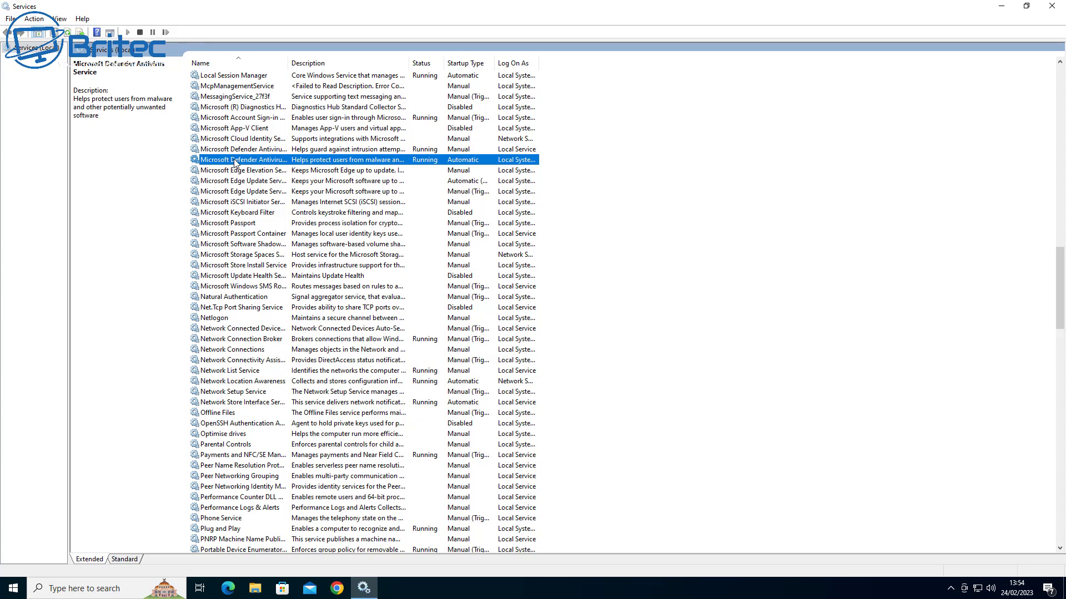
pyautogui.doubleClick(234, 163)
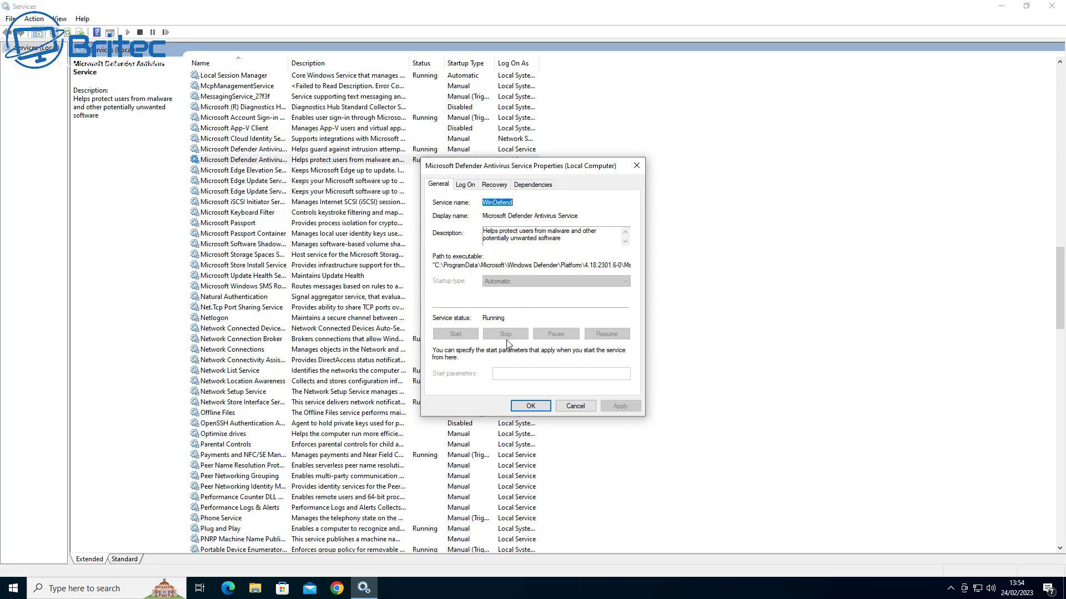
pyautogui.click(637, 165)
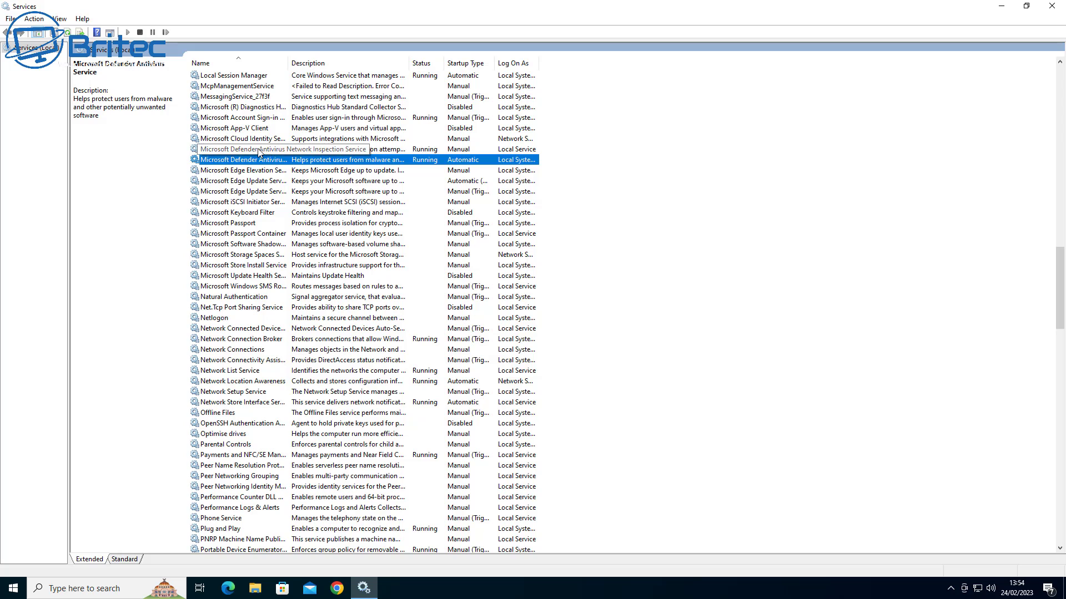
pyautogui.doubleClick(259, 151)
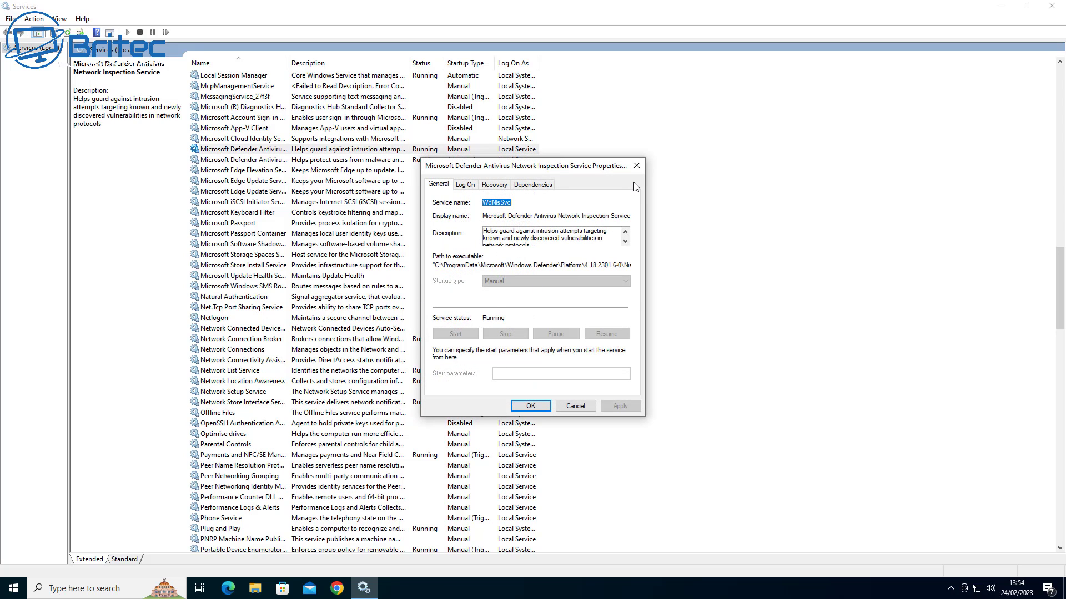
pyautogui.click(637, 166)
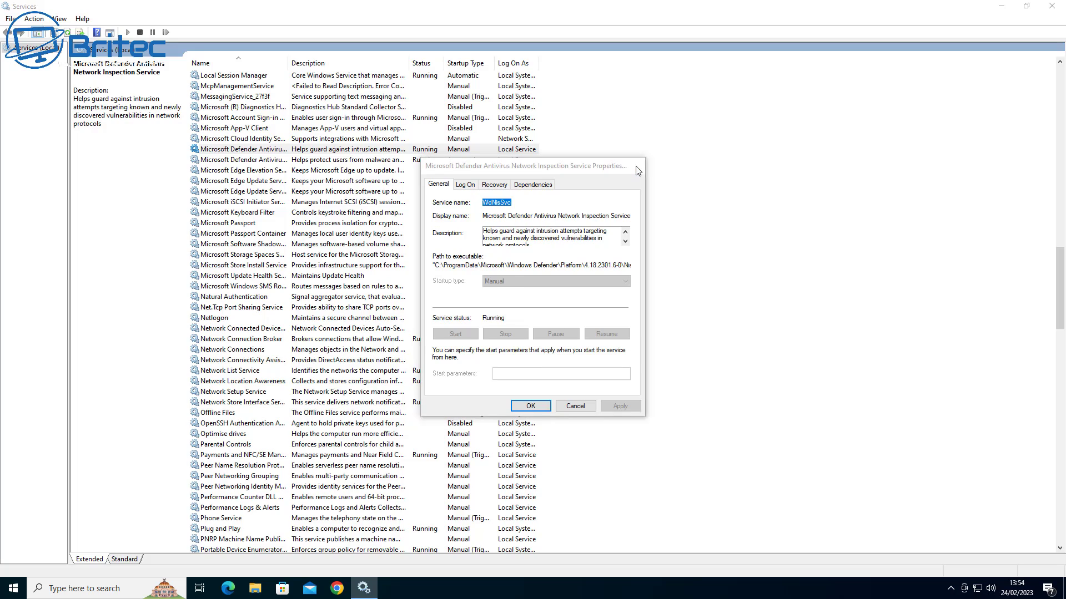
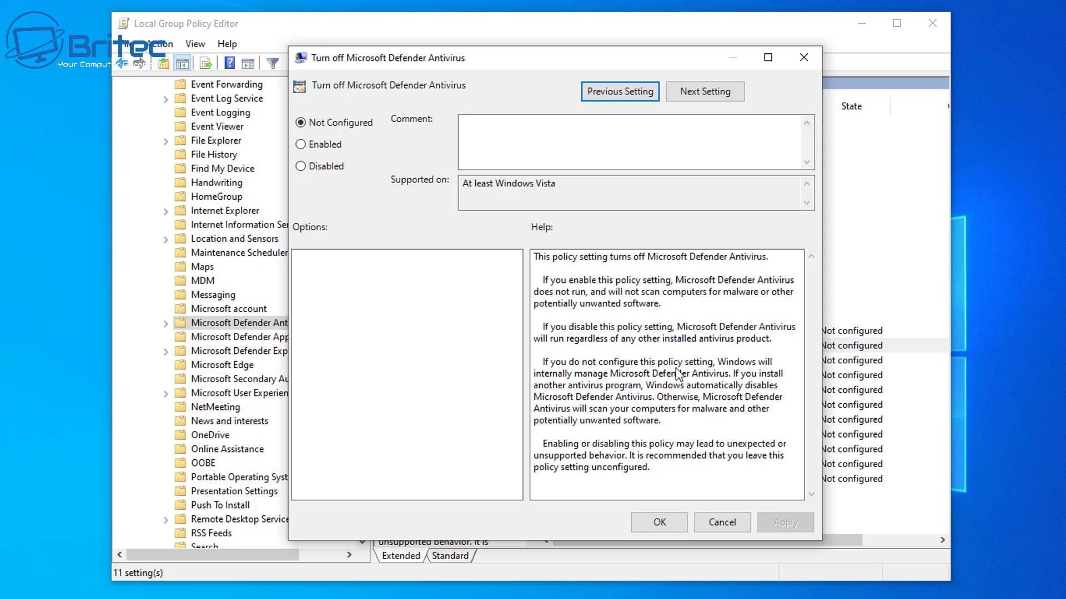
# Enable the policy "Turn off Microsoft Defender Antivirus" and disable "Allow antimalware service to startup with normal priority"
pyautogui.click(301, 146)
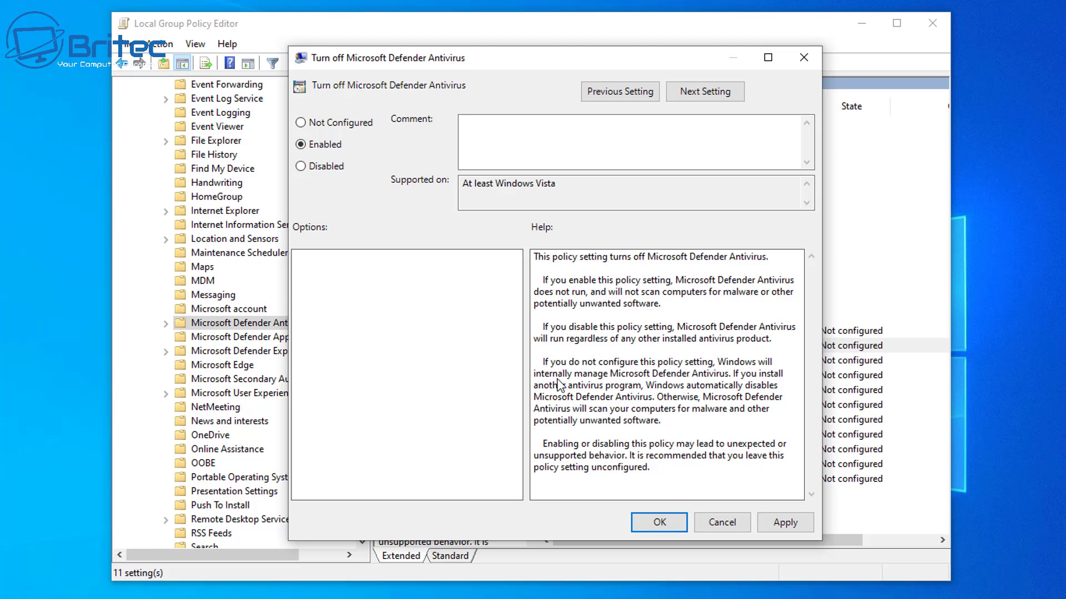
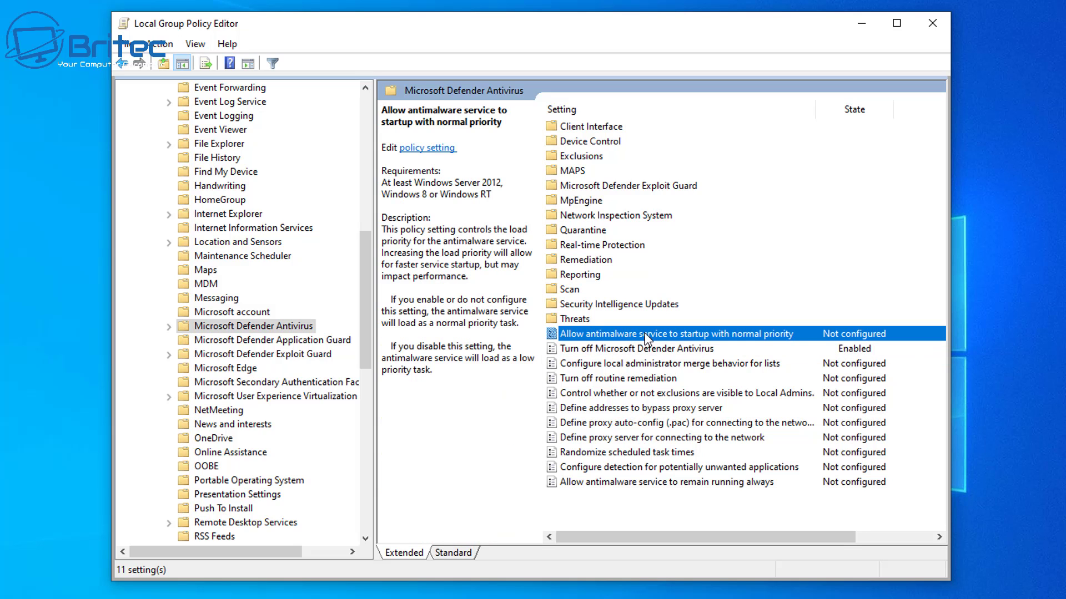
pyautogui.doubleClick(645, 336)
pyautogui.moveTo(164, 53); pyautogui.dragTo(564, 71)
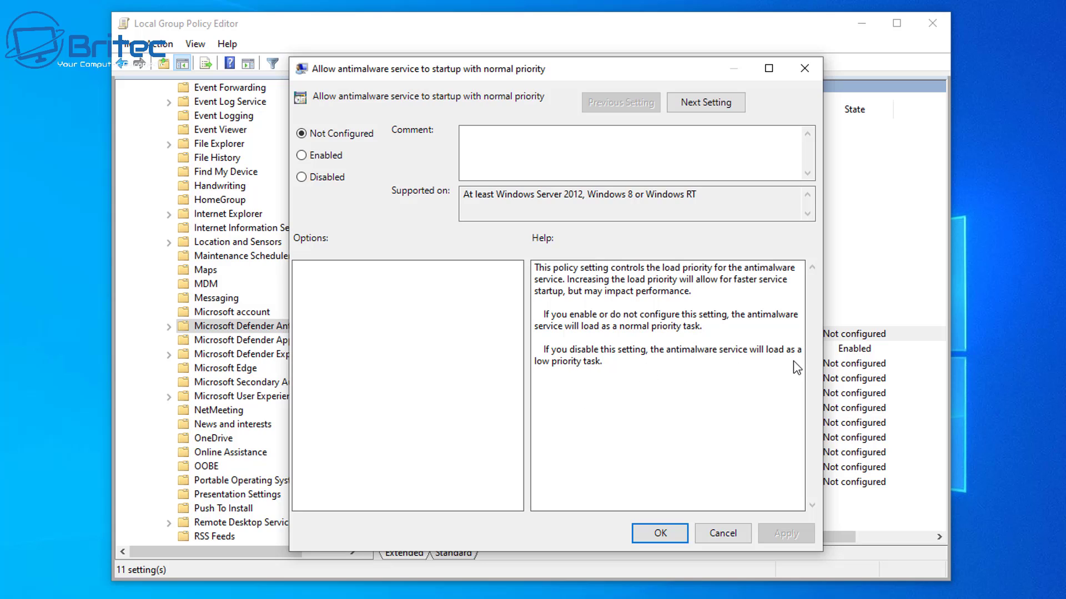
pyautogui.click(302, 179)
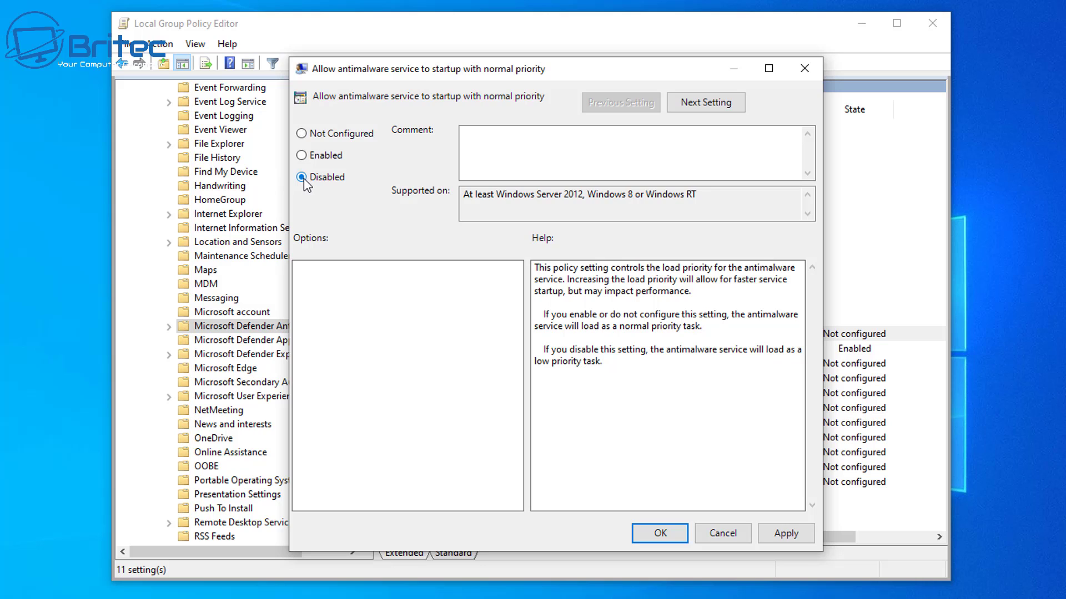
pyautogui.click(785, 534)
pyautogui.click(671, 534)
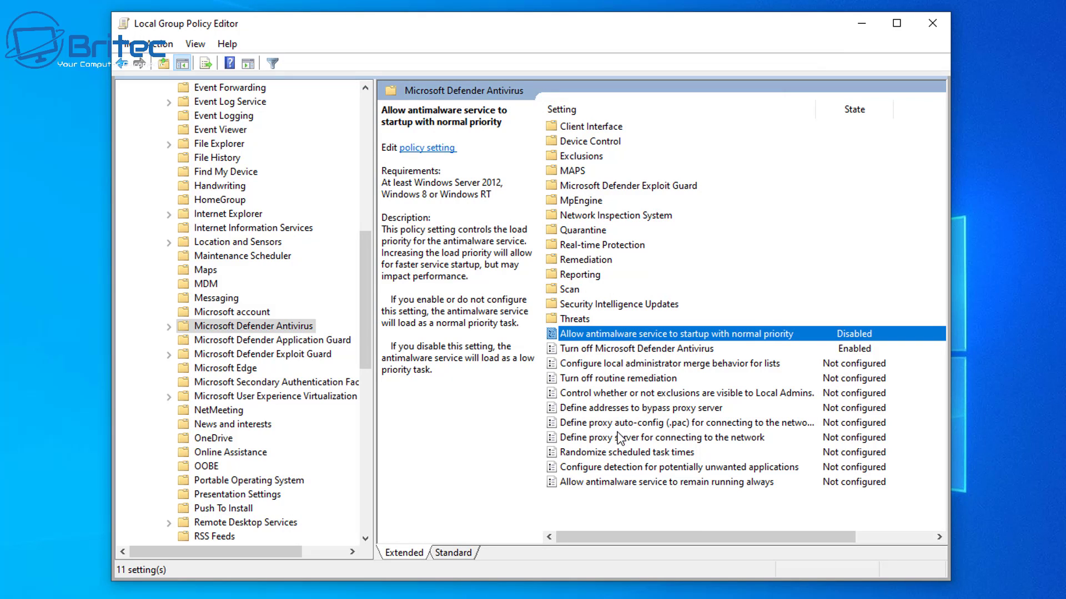
# Disable the policy "Allow antimalware service to remain running always"
pyautogui.doubleClick(621, 484)
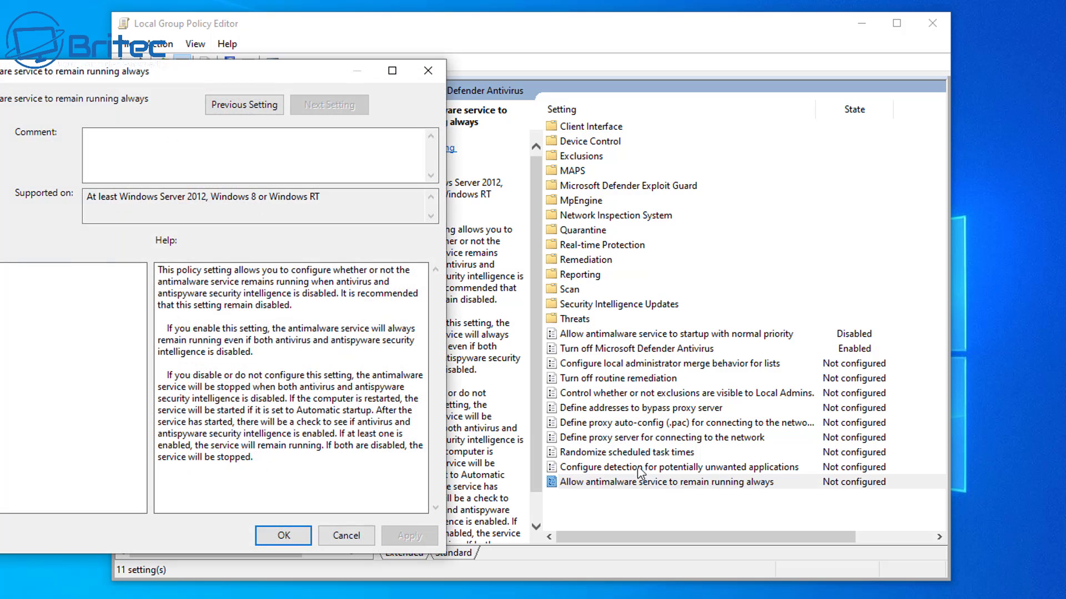
pyautogui.moveTo(172, 83); pyautogui.dragTo(544, 84)
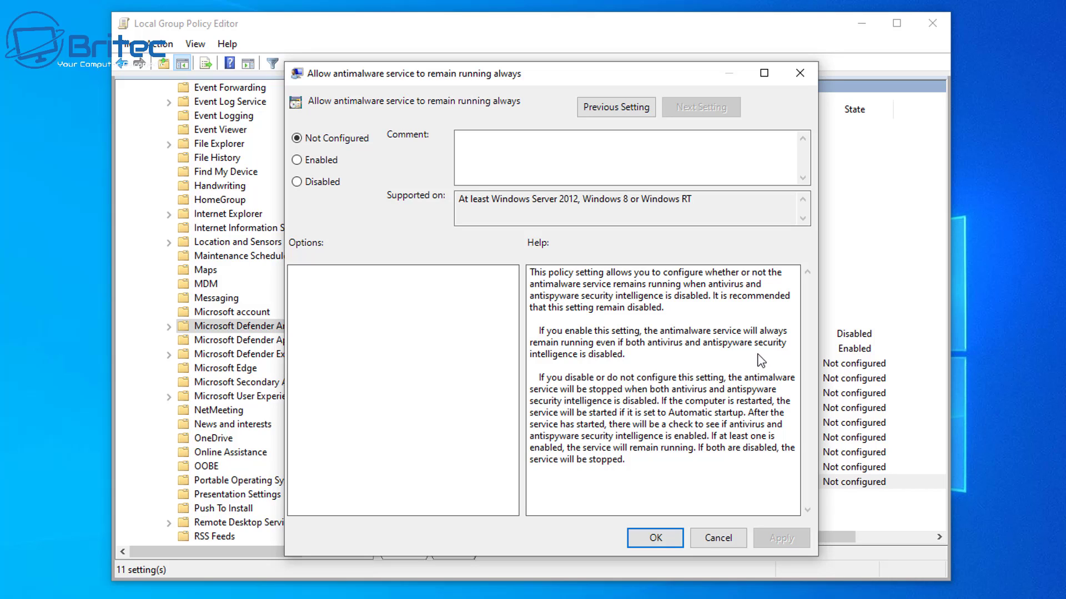
pyautogui.click(304, 183)
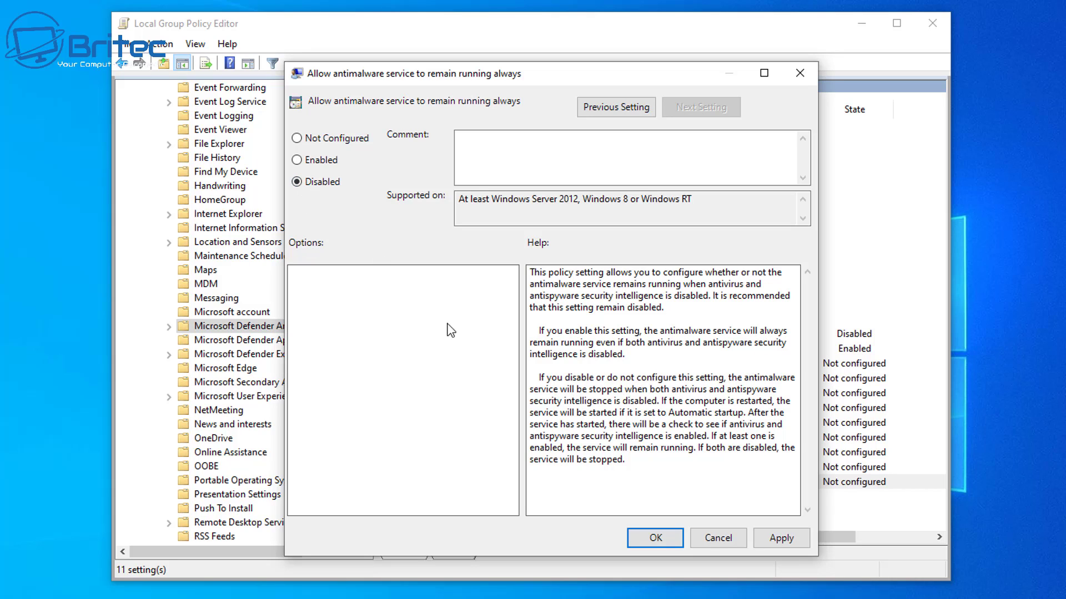
pyautogui.click(787, 544)
pyautogui.click(671, 545)
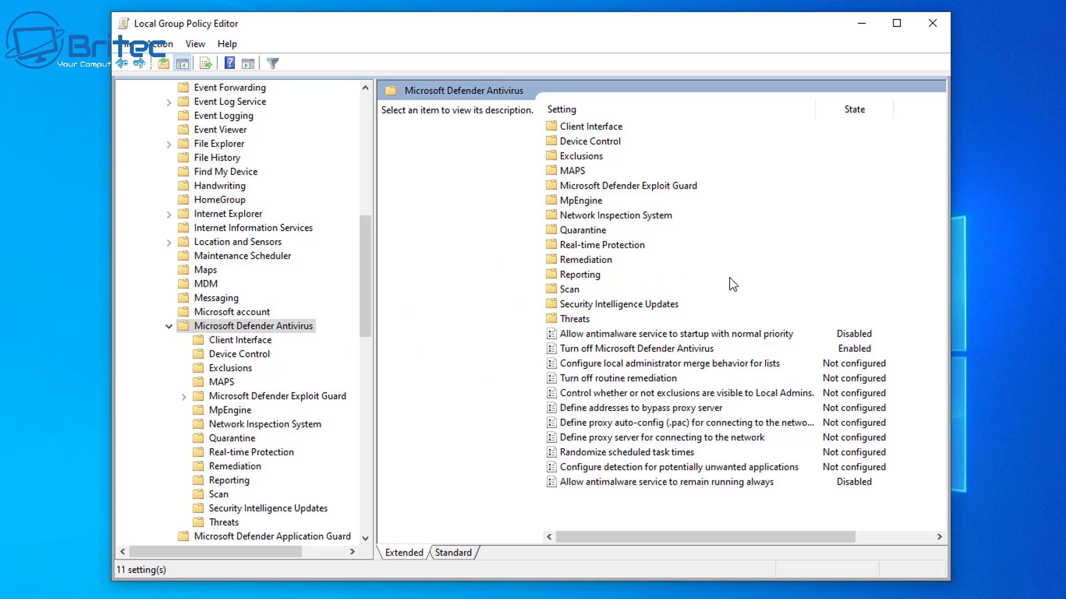
# Check the states of the Real-time Protection policies under Microsoft Defender Antivirus, and minimize the policy editor
pyautogui.doubleClick(602, 245)
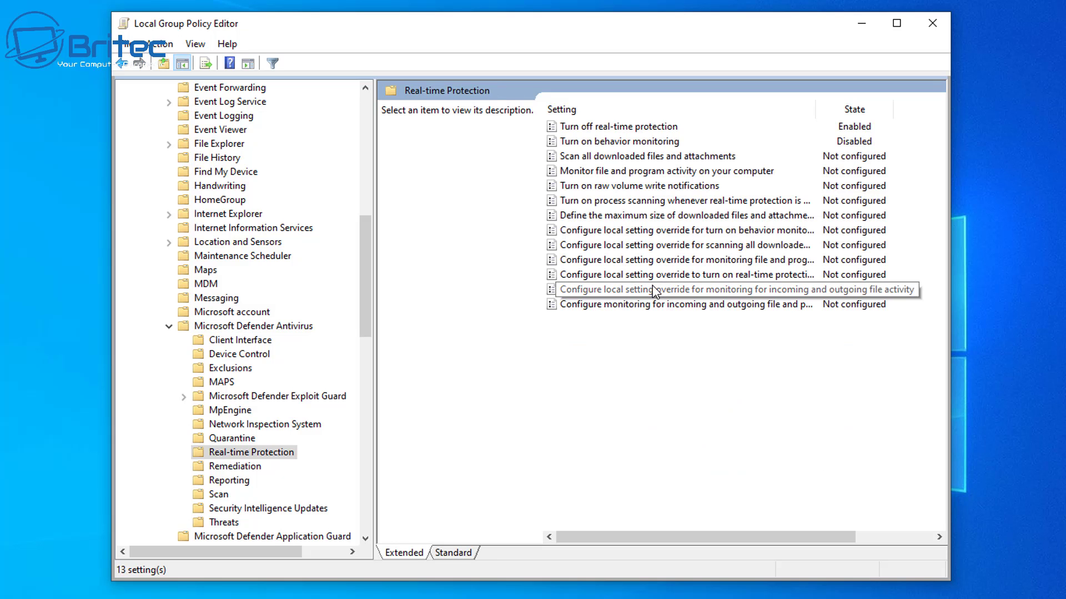
pyautogui.click(859, 24)
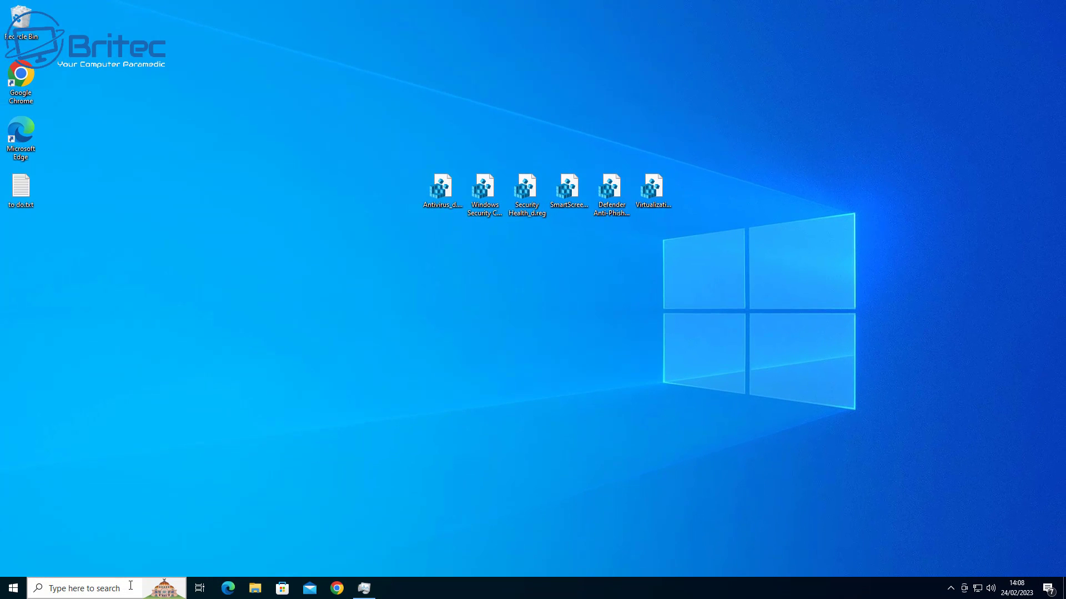
# Search Windows for msconfig and open System Configuration as administrator
pyautogui.click(130, 586)
pyautogui.write('ms')
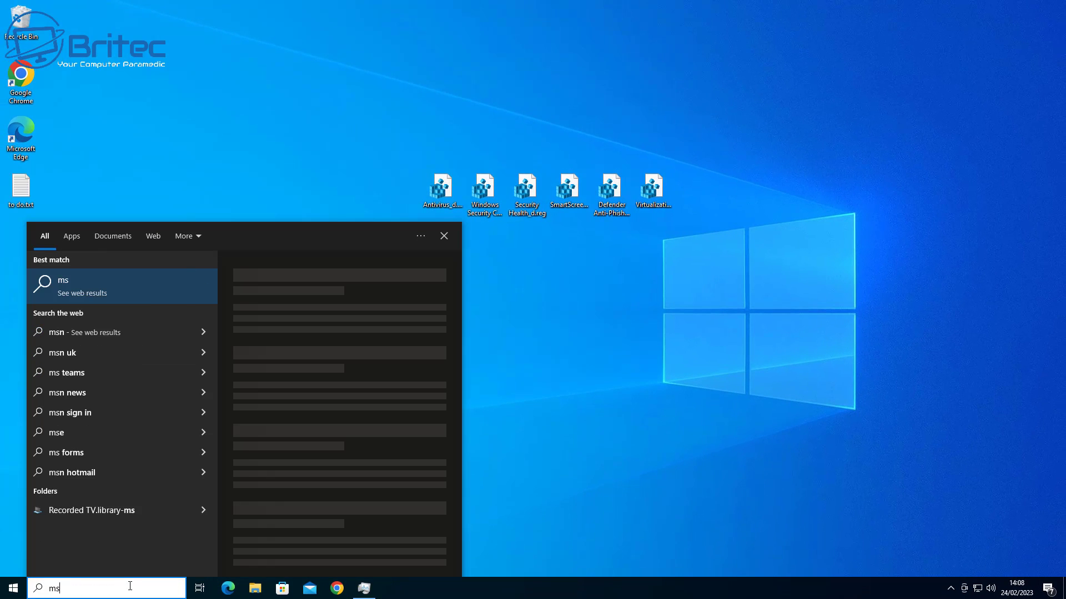
pyautogui.write('config')
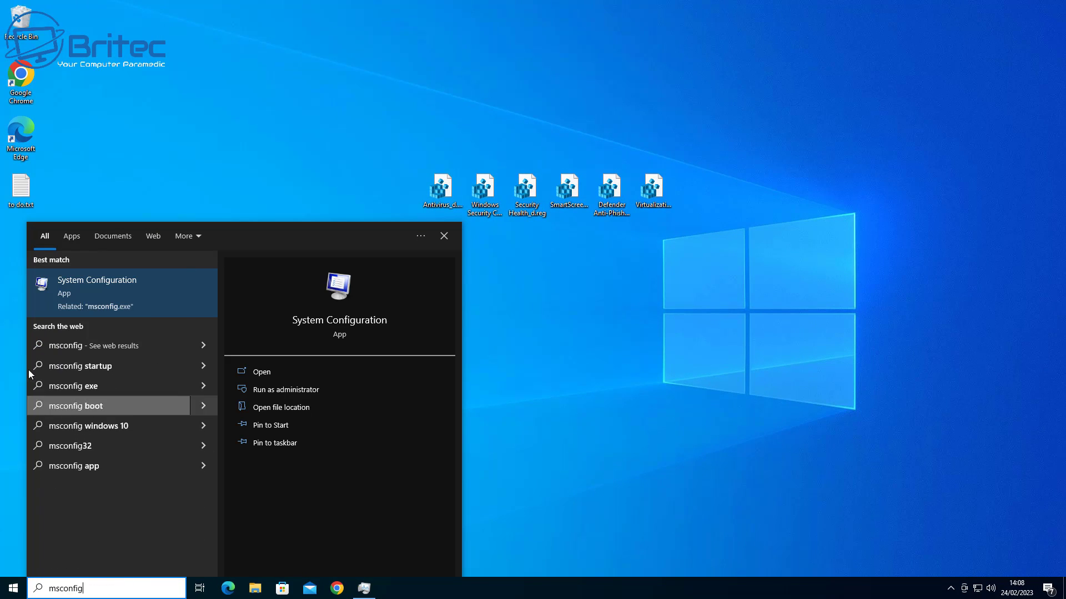
pyautogui.click(288, 390)
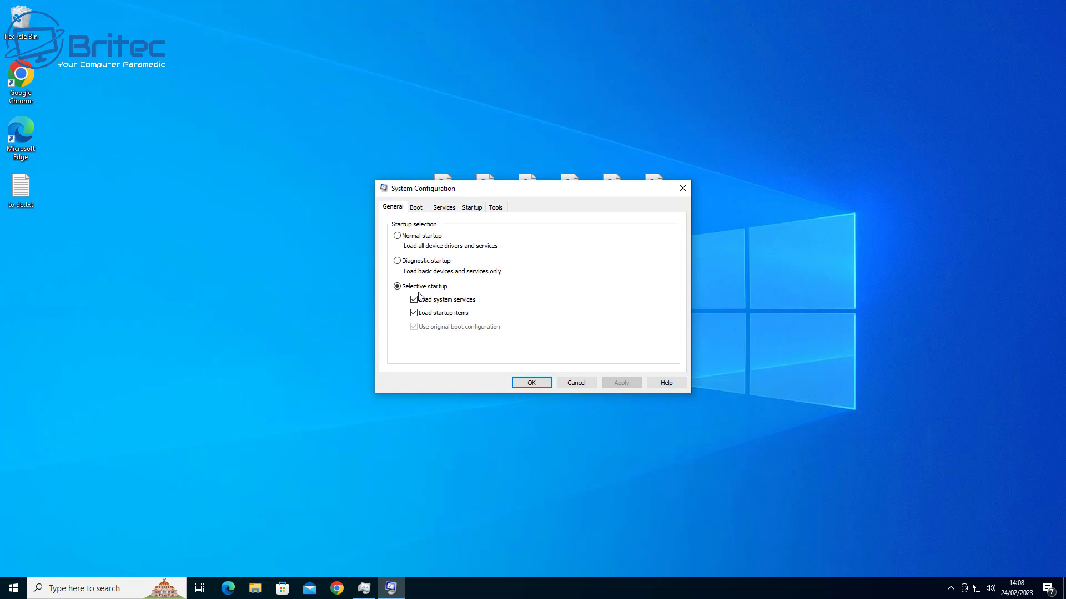
# Turn on Safe boot with the Minimal option in the boot options and restart the computer
pyautogui.click(415, 210)
pyautogui.click(400, 314)
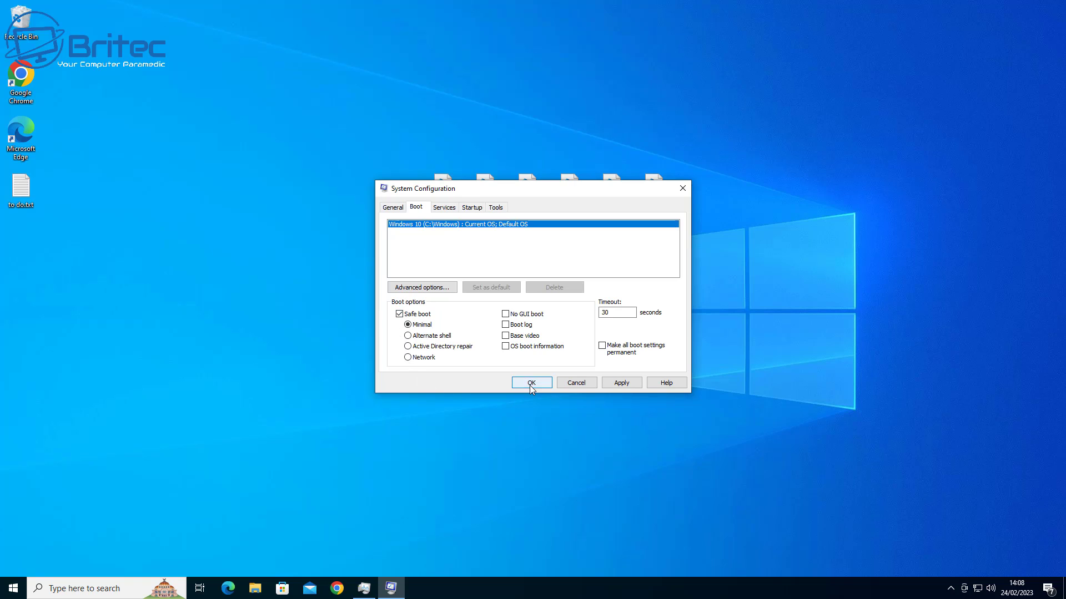
pyautogui.click(531, 383)
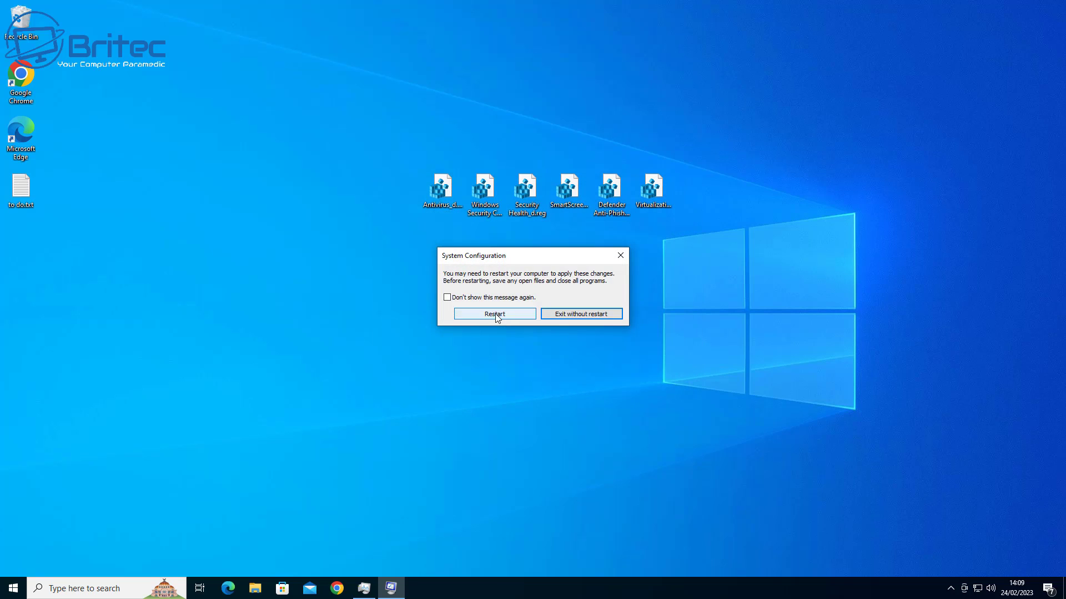
pyautogui.click(495, 314)
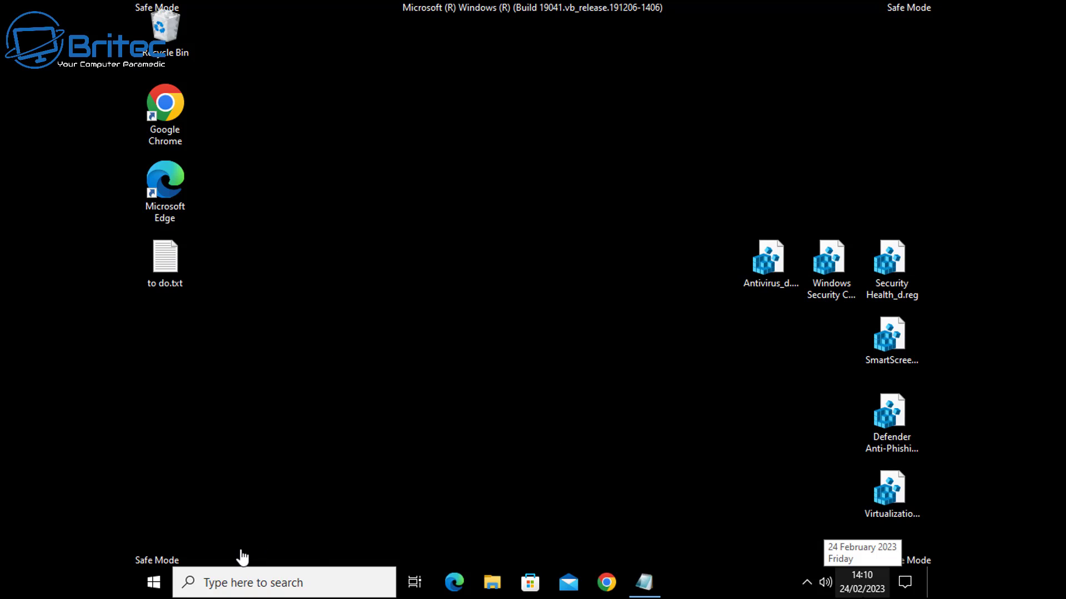
# Open Windows PowerShell with administrator rights in Safe Mode
pyautogui.rightClick(158, 580)
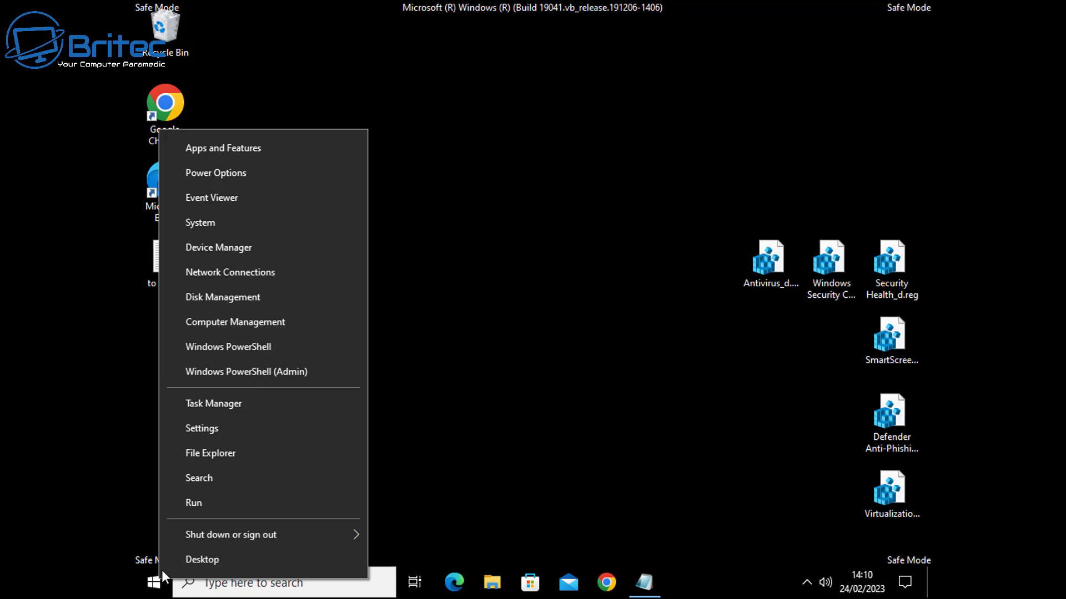
pyautogui.click(262, 369)
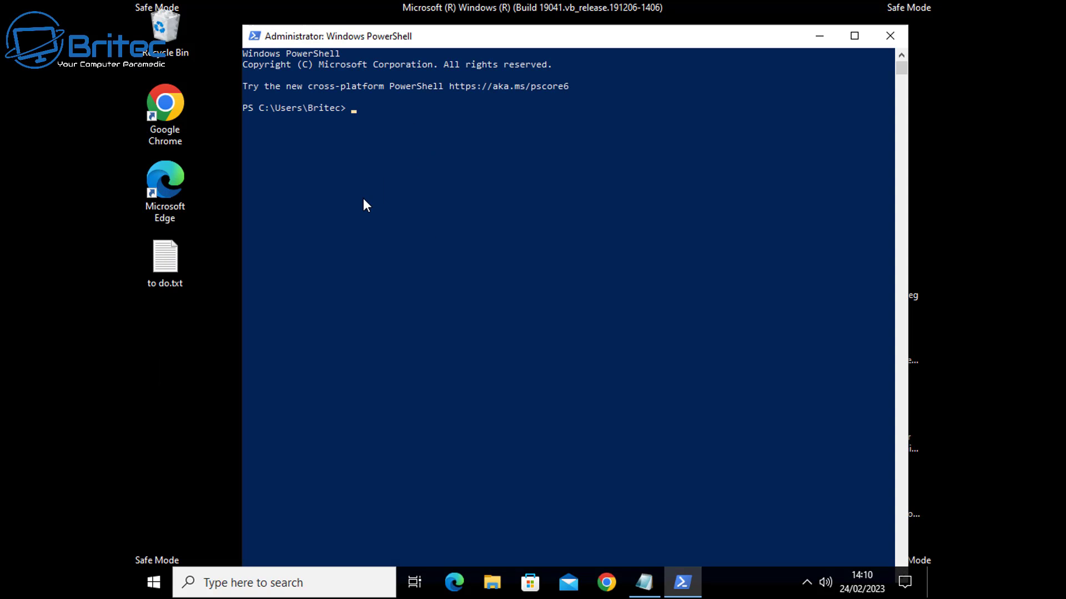
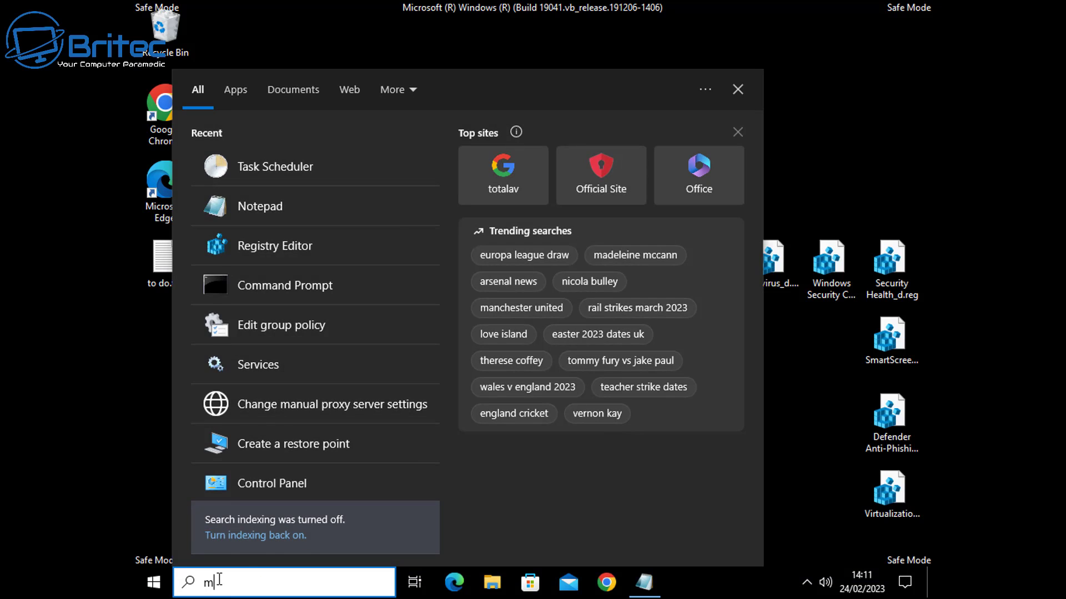
# Open System Configuration via a search for msconfig, turn off Safe boot in the boot options and restart the computer
pyautogui.write('ms')
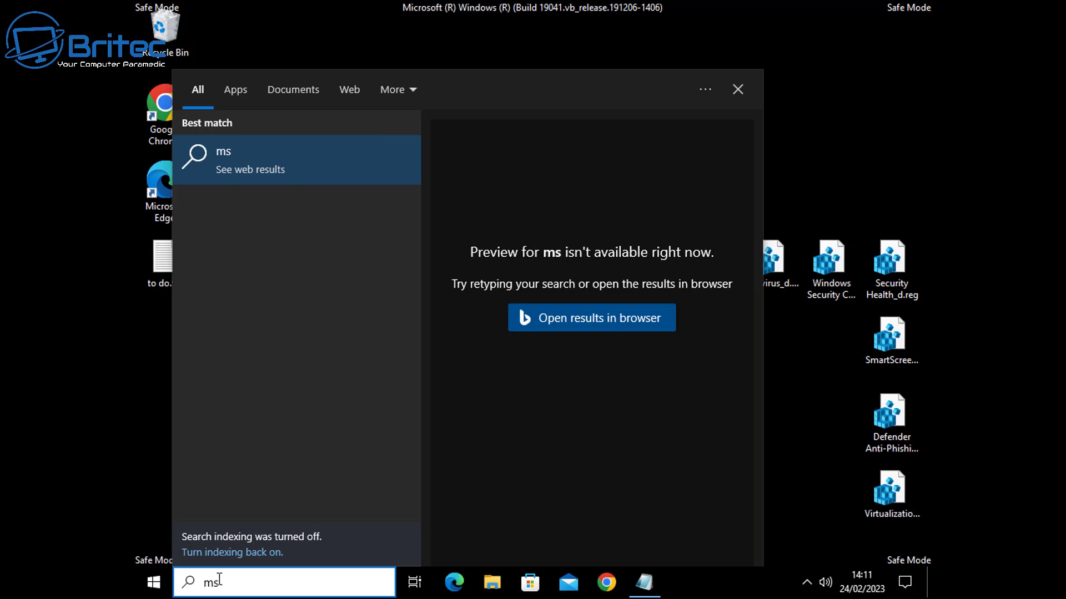
pyautogui.write('config')
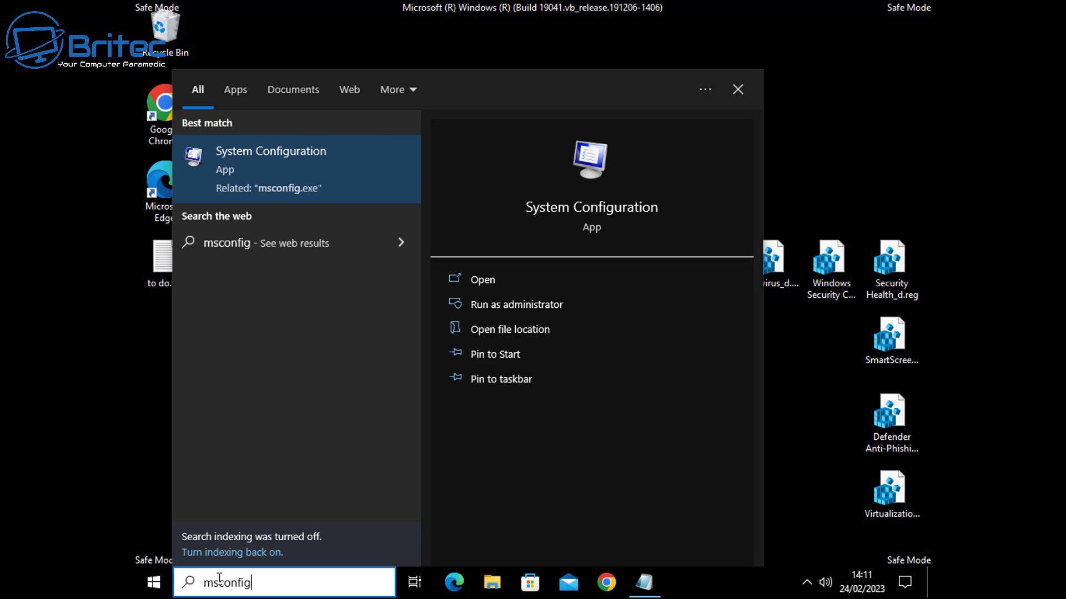
pyautogui.click(274, 177)
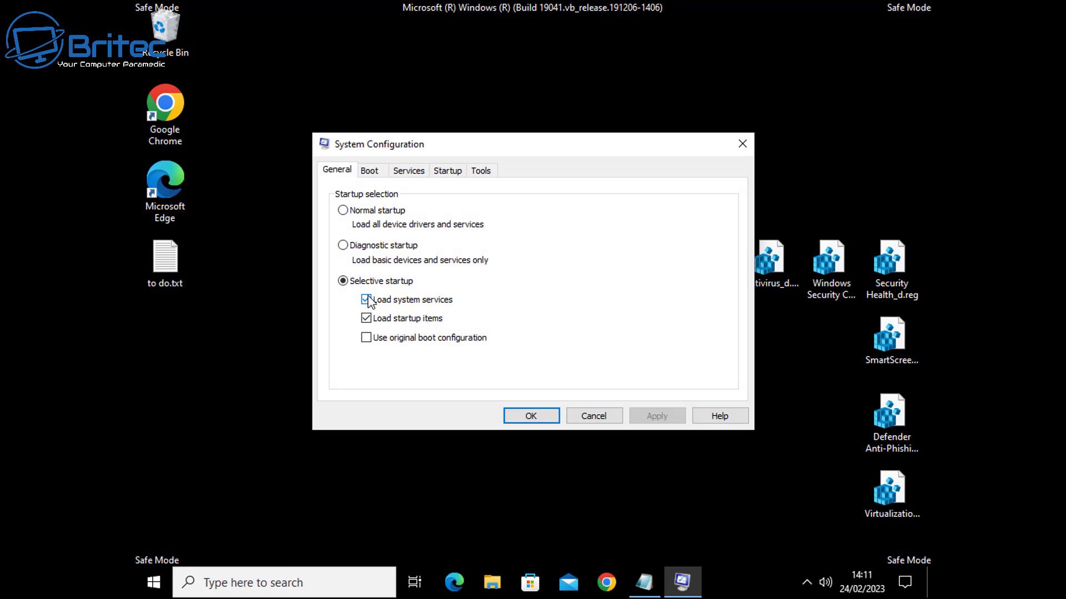
pyautogui.click(369, 170)
pyautogui.click(346, 321)
pyautogui.click(676, 417)
pyautogui.click(504, 417)
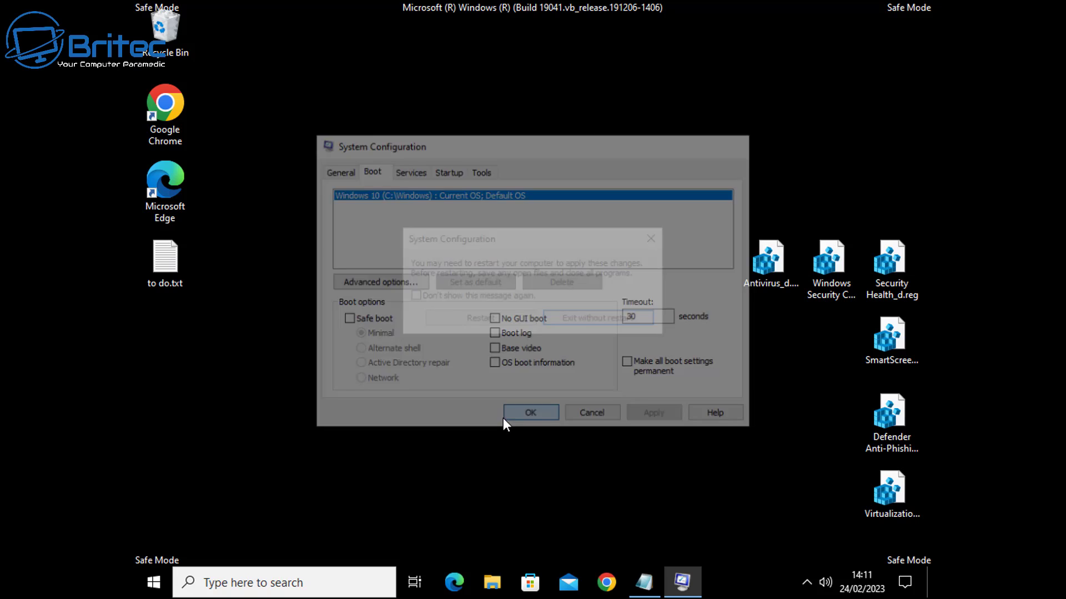
pyautogui.click(470, 318)
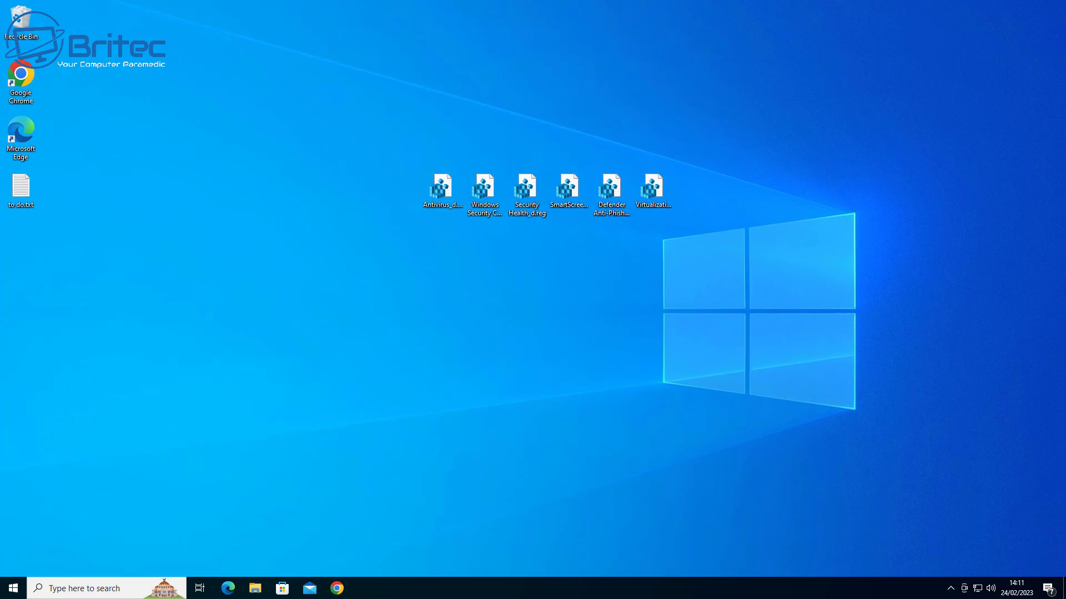
# Search Windows for Task Scheduler, open it and enlarge its window
pyautogui.click(112, 587)
pyautogui.write('tas')
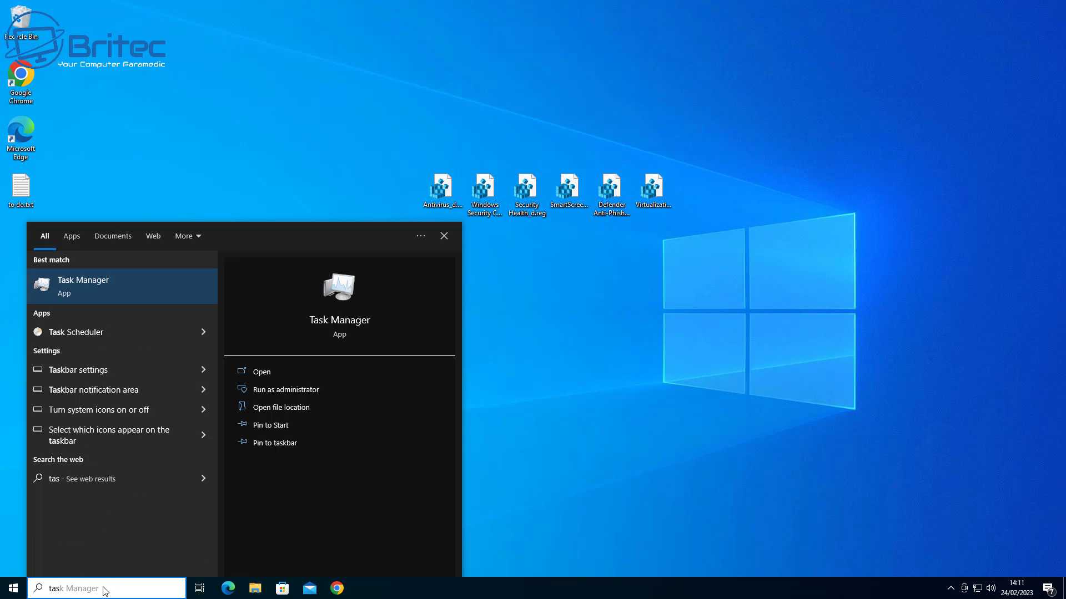
pyautogui.click(78, 333)
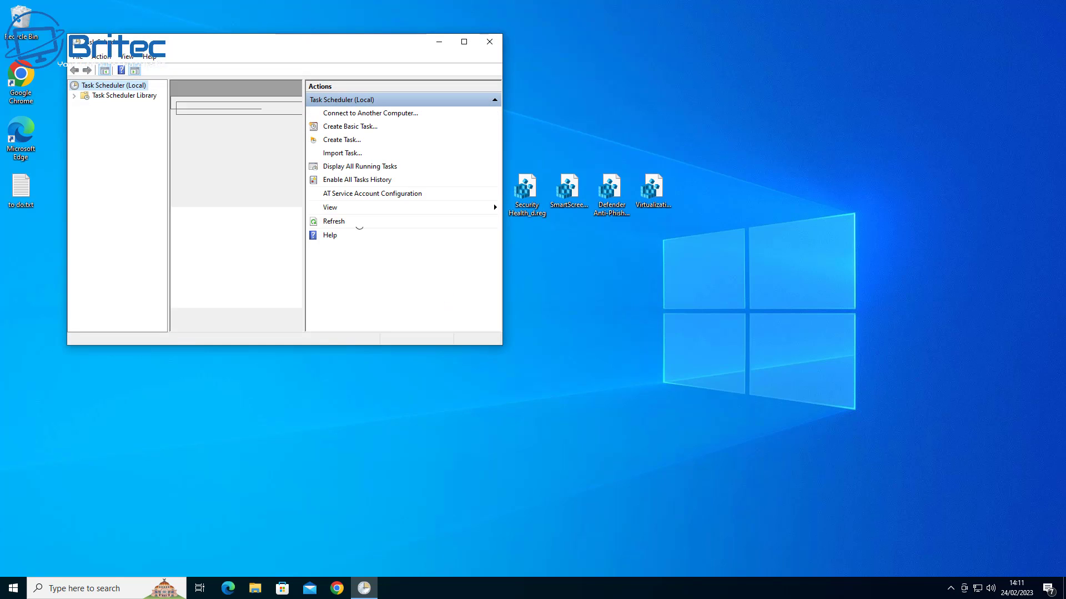
pyautogui.moveTo(498, 347); pyautogui.dragTo(907, 504)
# Open the Windows Defender task folder under Microsoft > Windows in the Task Scheduler Library, widening the folder tree
pyautogui.click(117, 96)
pyautogui.click(74, 95)
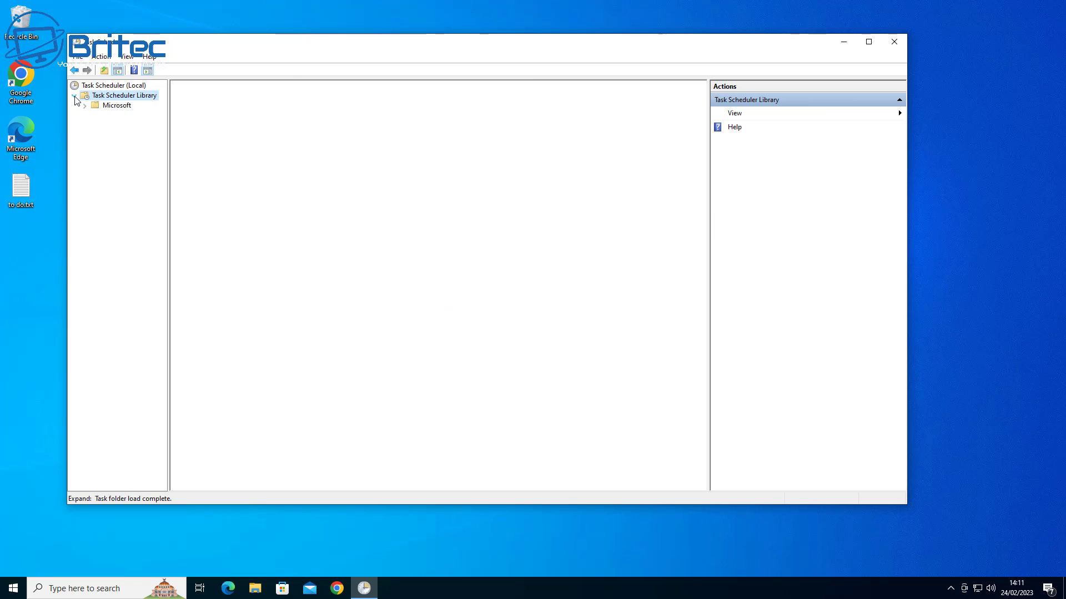
pyautogui.click(83, 107)
pyautogui.click(84, 106)
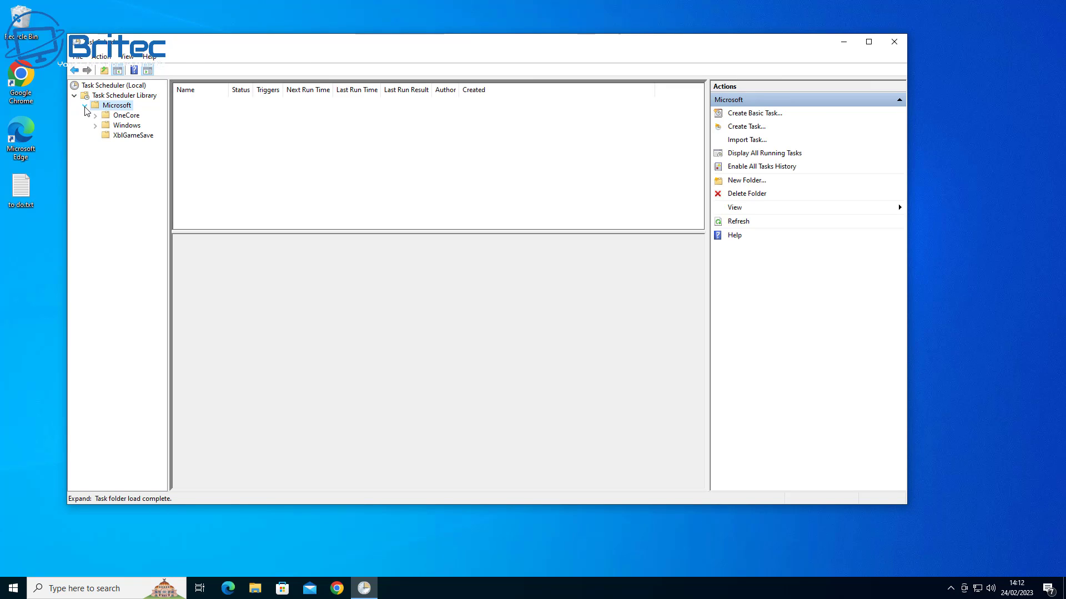
pyautogui.click(125, 125)
pyautogui.click(95, 125)
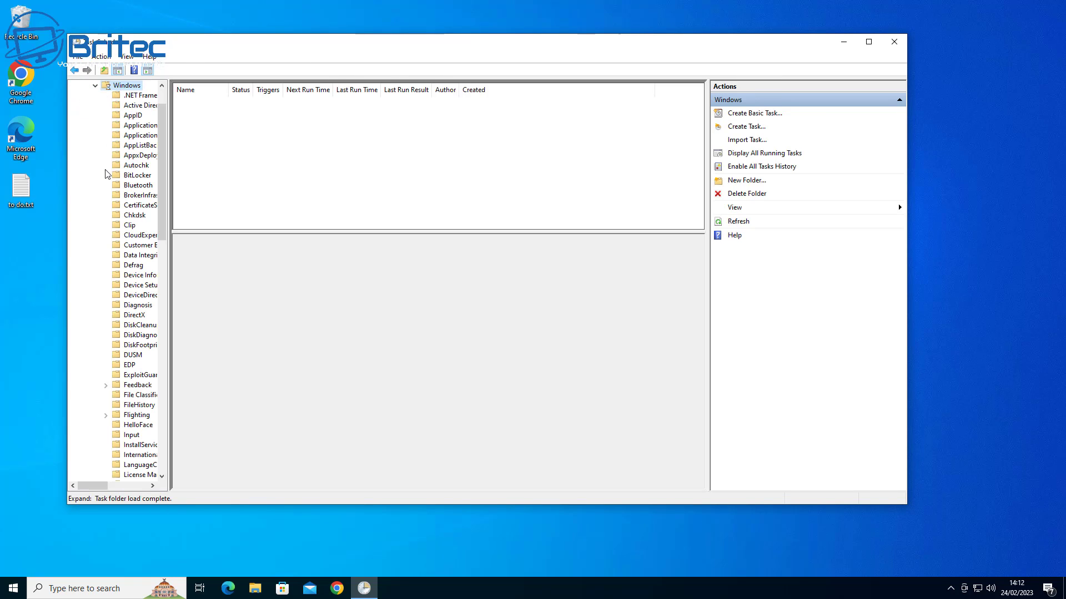
pyautogui.moveTo(168, 231); pyautogui.dragTo(304, 248)
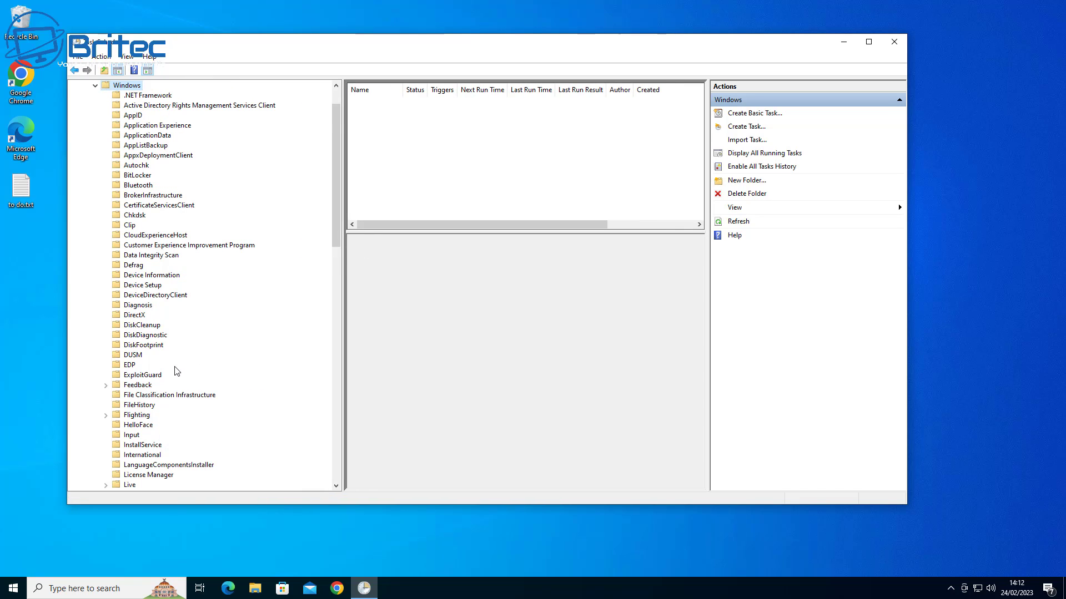
pyautogui.scroll(-14, 177, 371)
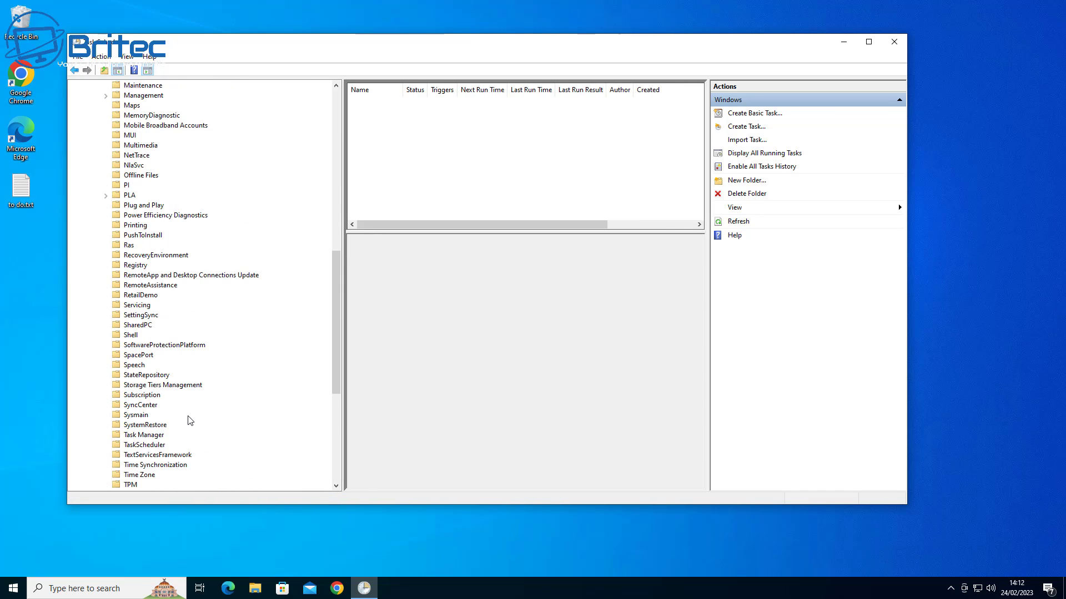
pyautogui.scroll(-5, 189, 420)
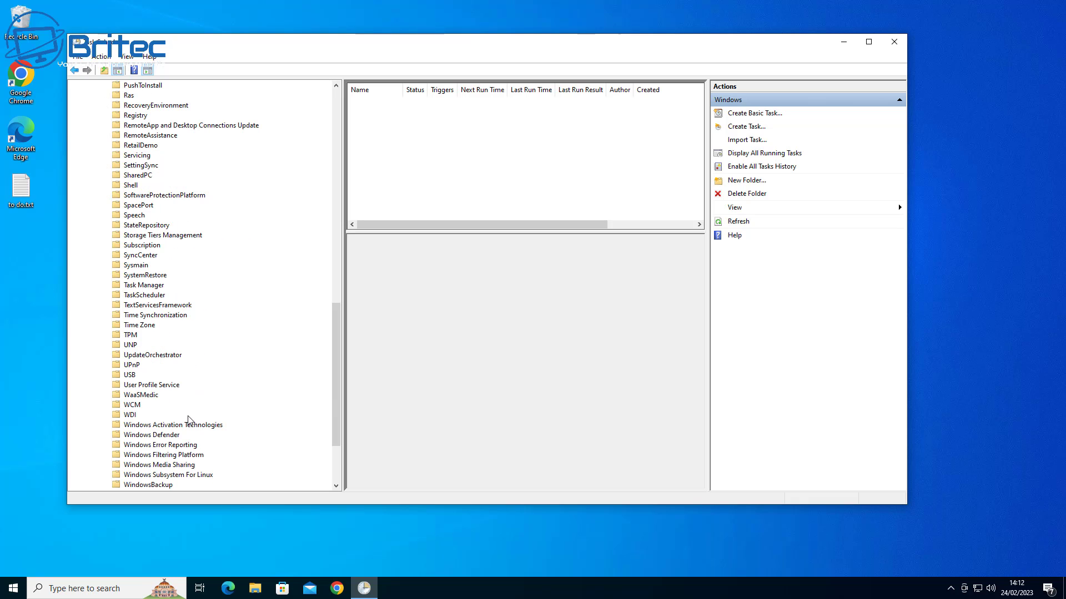
pyautogui.click(165, 435)
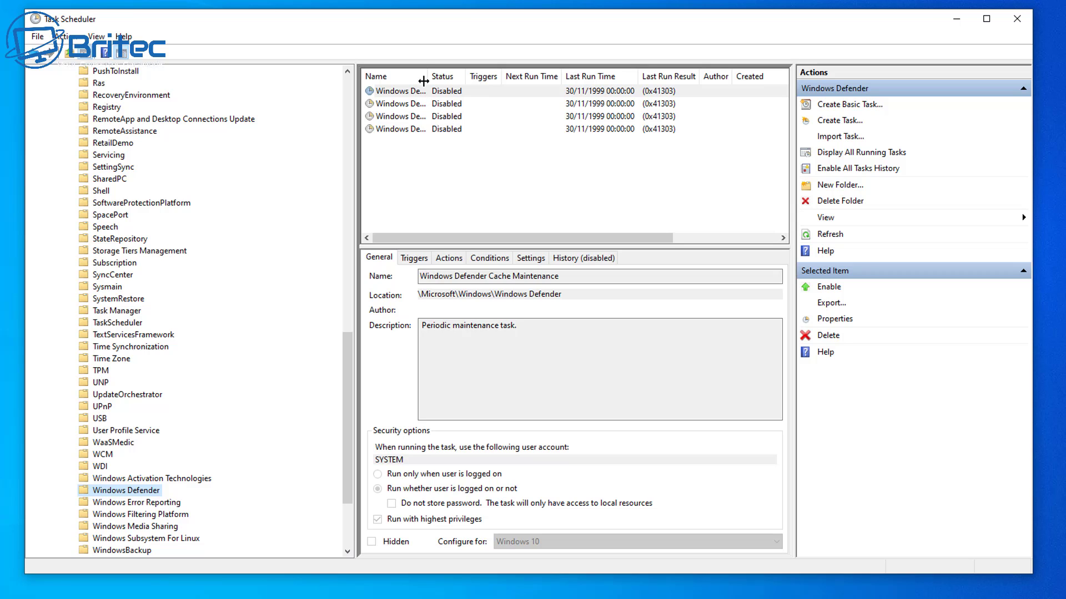
# Widen the task name column to check the names and status of the Windows Defender tasks, and close Task Scheduler
pyautogui.moveTo(427, 76); pyautogui.dragTo(487, 76)
pyautogui.click(435, 93)
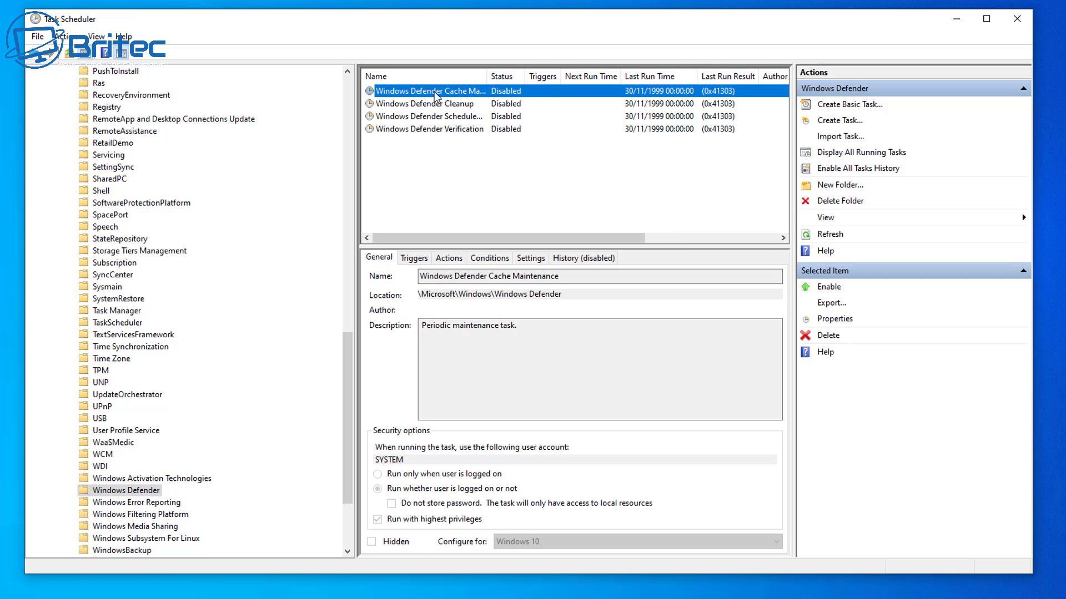
pyautogui.doubleClick(487, 76)
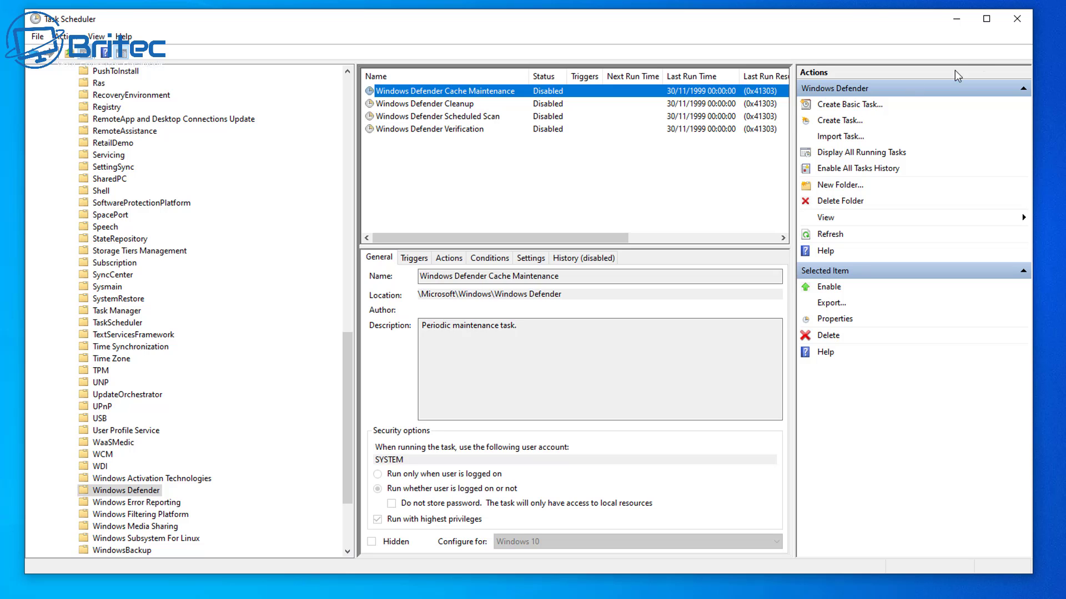
pyautogui.click(1019, 24)
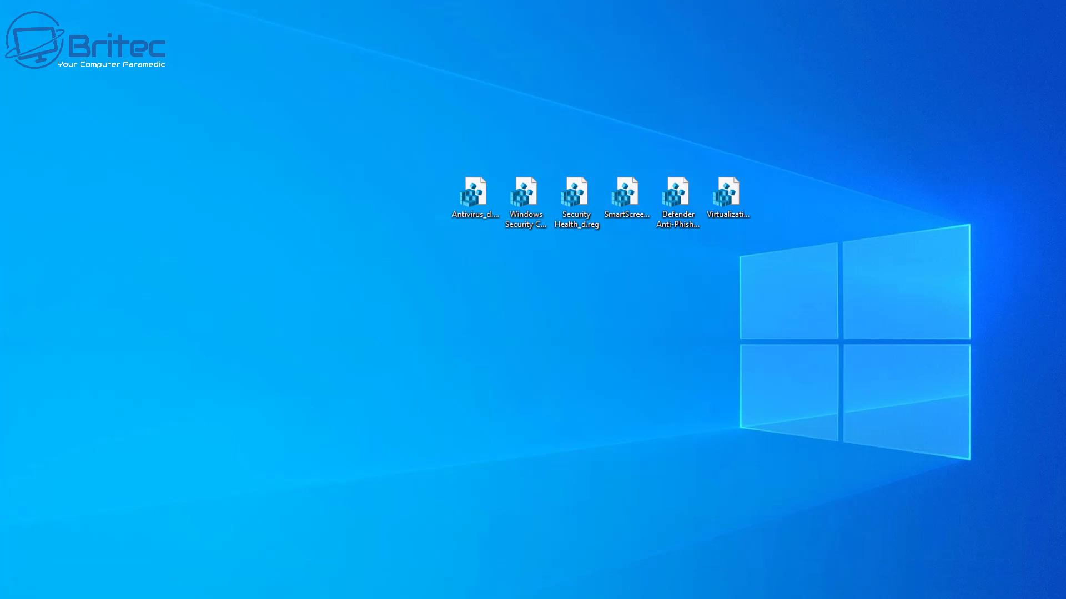
# Open Task Manager, check the background processes for Windows Defender and the performance view, and close it
pyautogui.press('super+x')
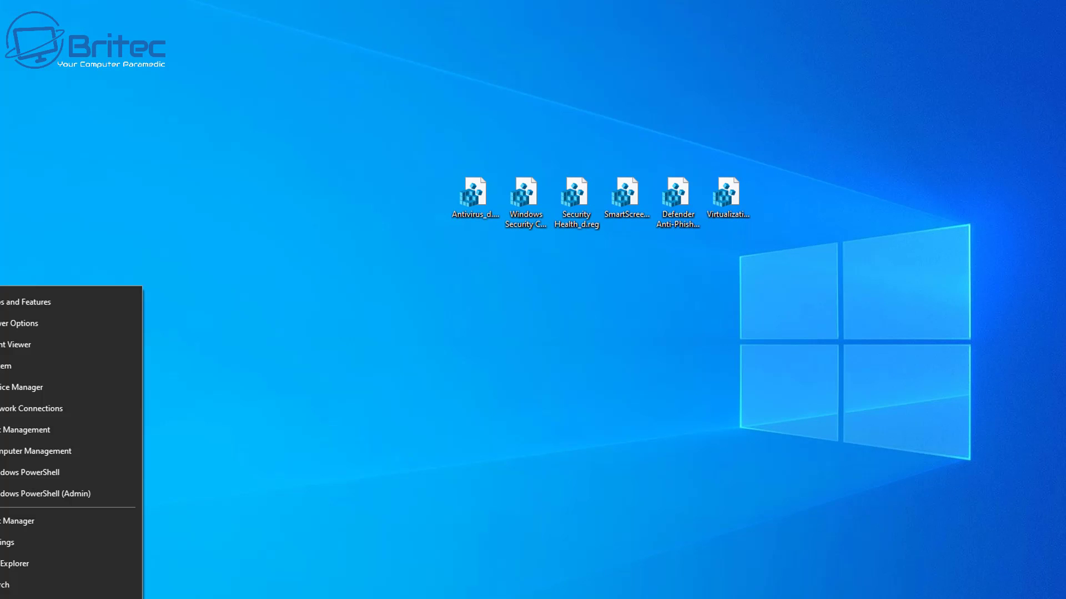
pyautogui.click(21, 522)
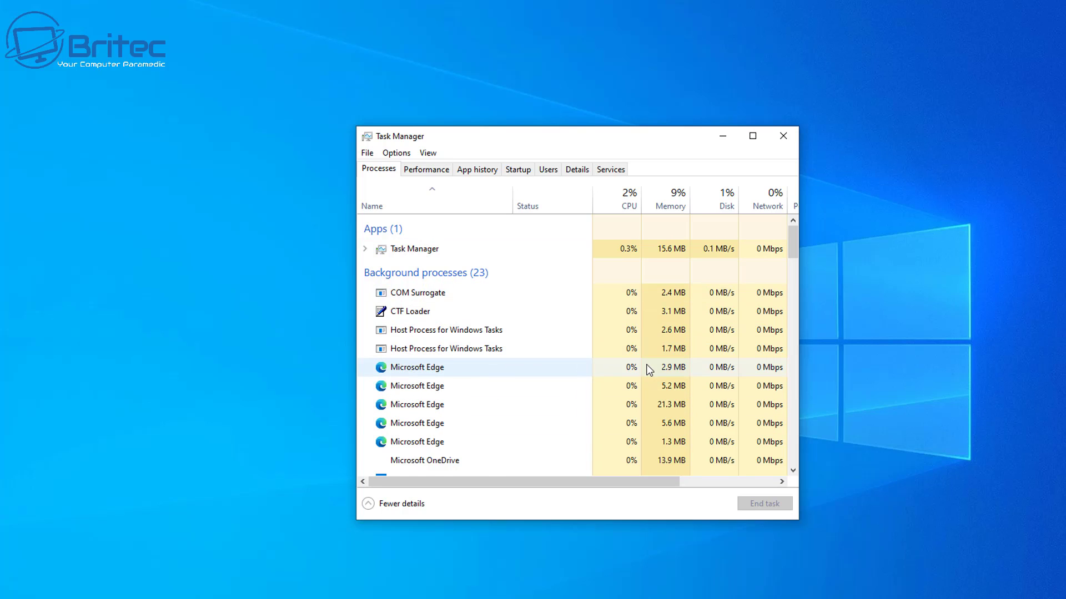
pyautogui.scroll(-1, 609, 386)
pyautogui.scroll(-2, 585, 388)
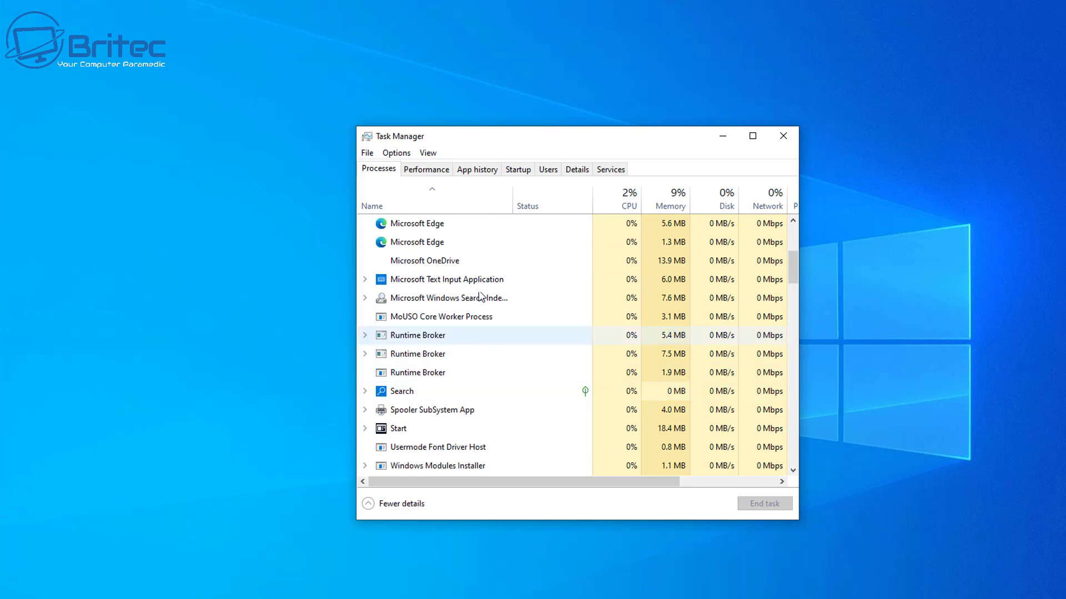
pyautogui.click(426, 169)
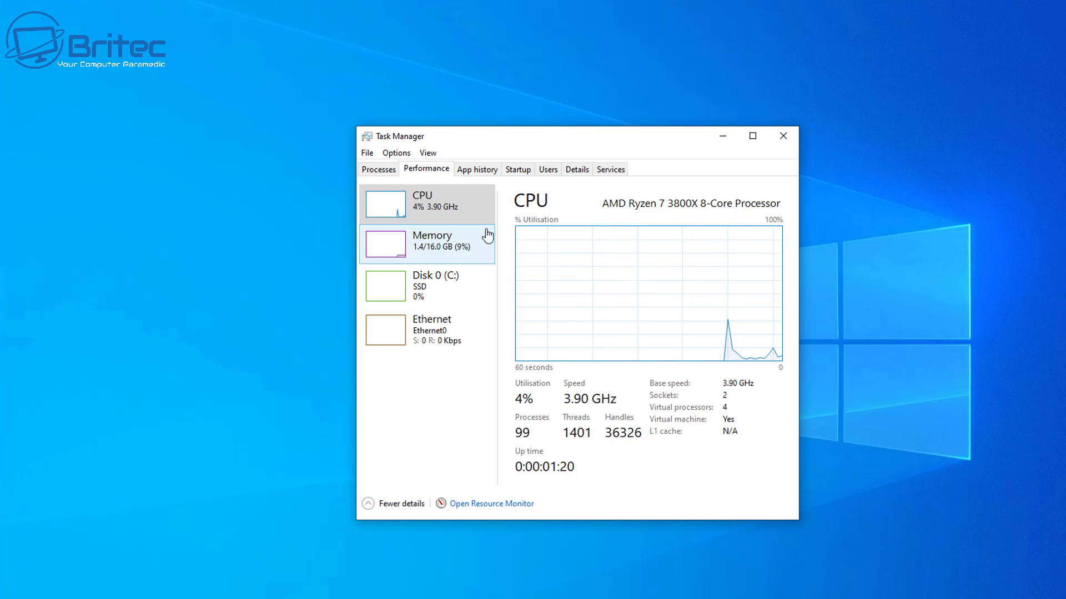
pyautogui.click(786, 139)
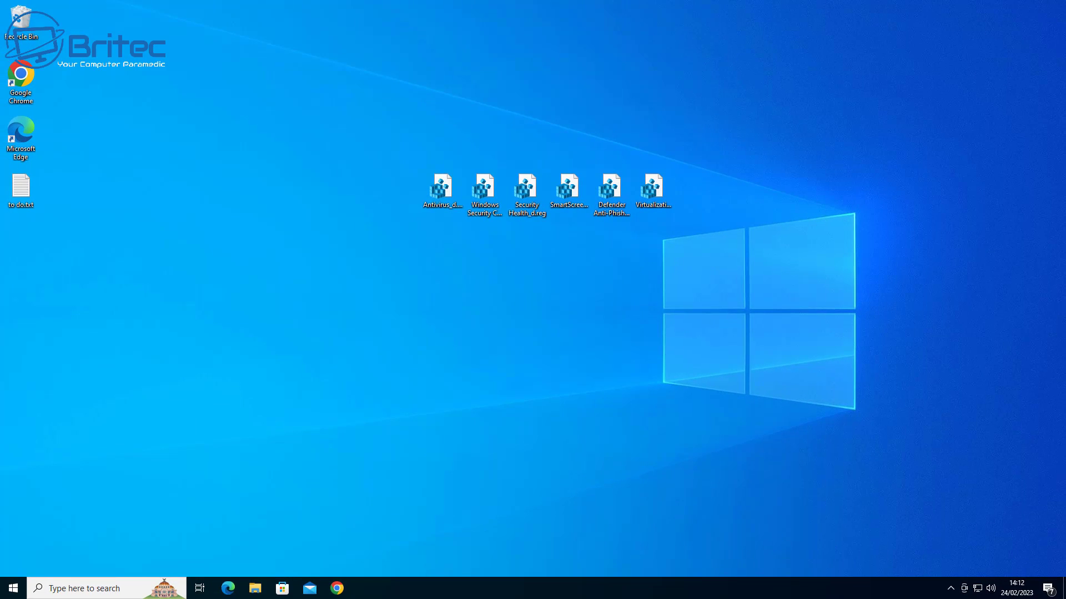
# Open Windows Security from the Update & Security settings to check its protection areas
pyautogui.click(14, 591)
pyautogui.click(14, 543)
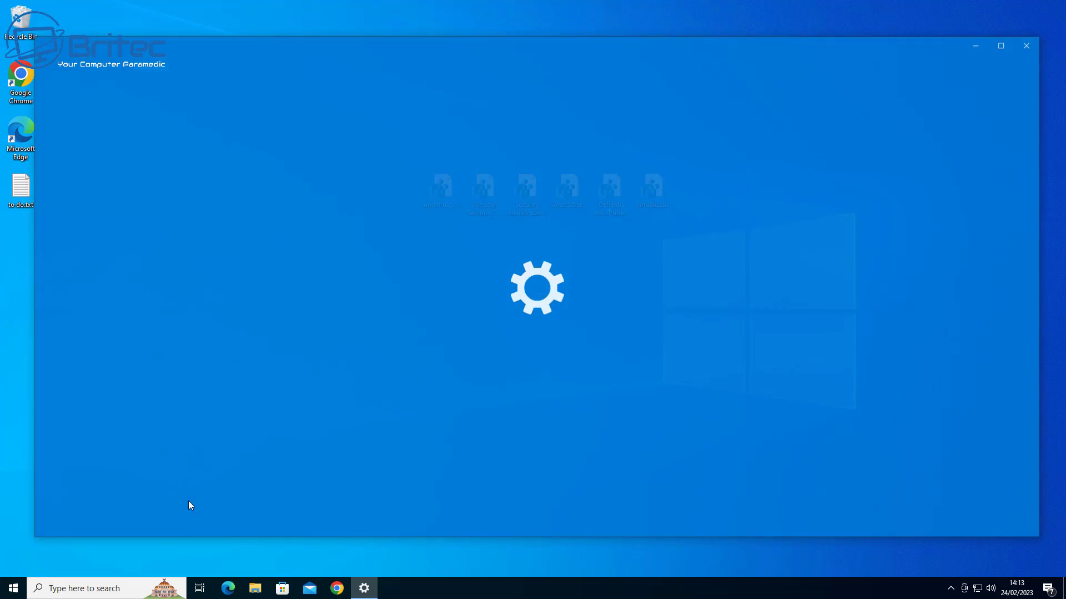
pyautogui.click(527, 339)
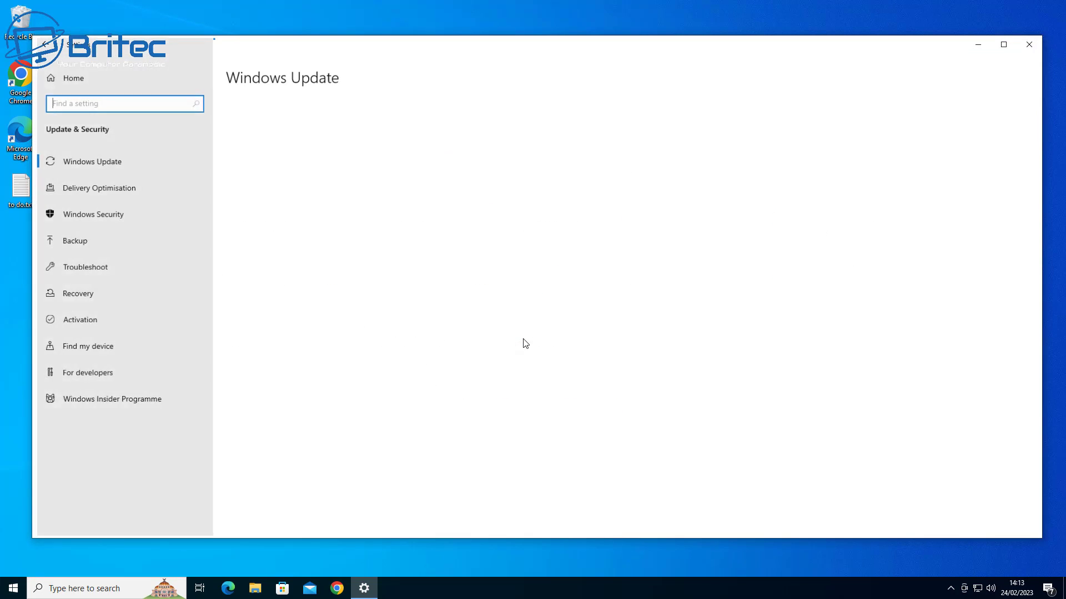
pyautogui.click(101, 213)
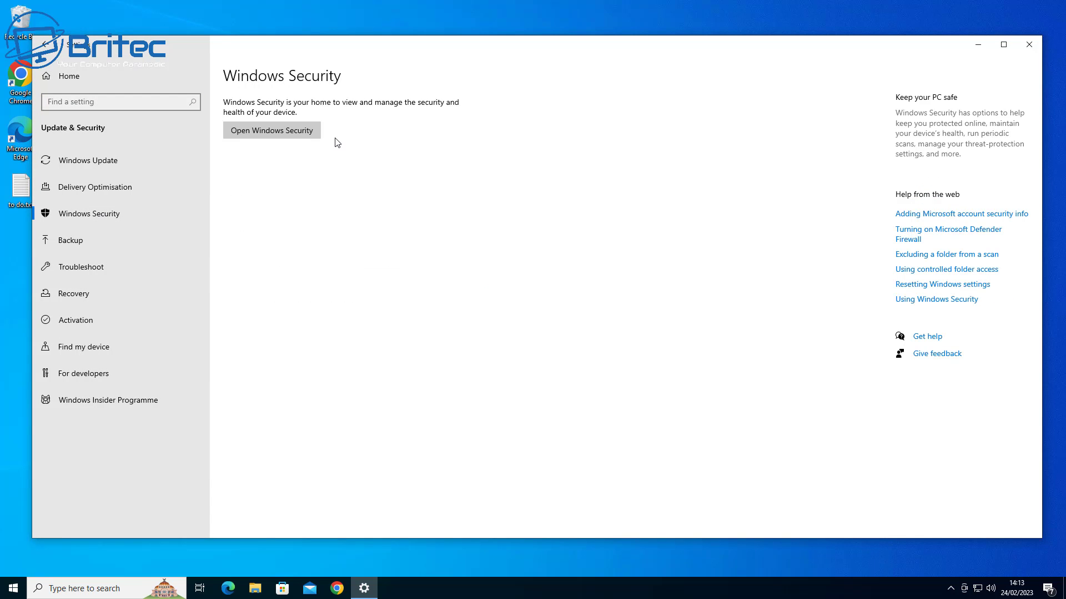
pyautogui.click(312, 131)
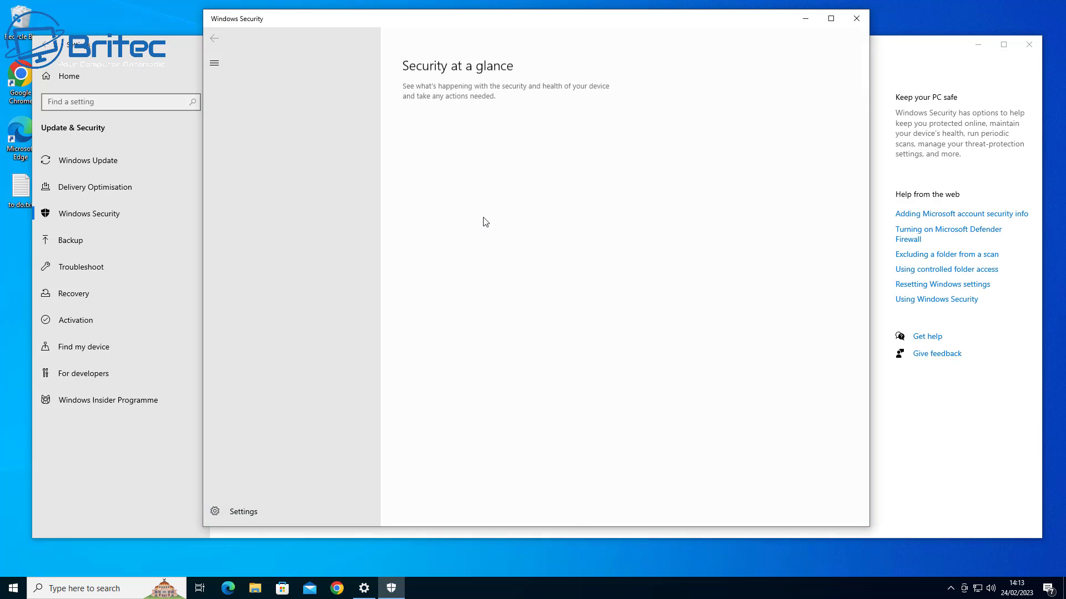
# Close Windows Security and Settings, dismissing the Security and Maintenance notification
pyautogui.click(856, 18)
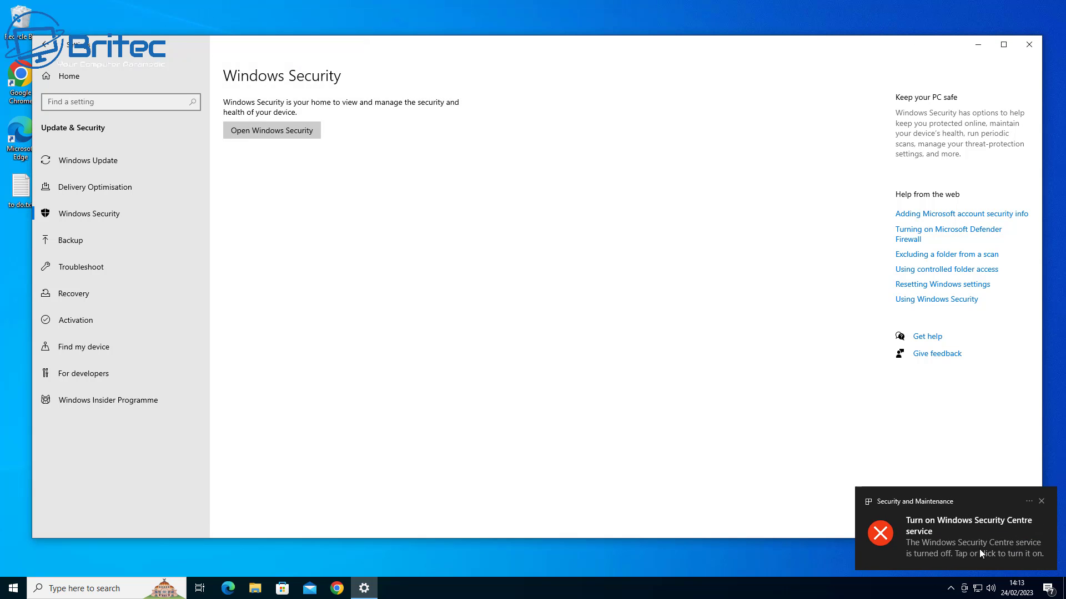
pyautogui.click(1042, 502)
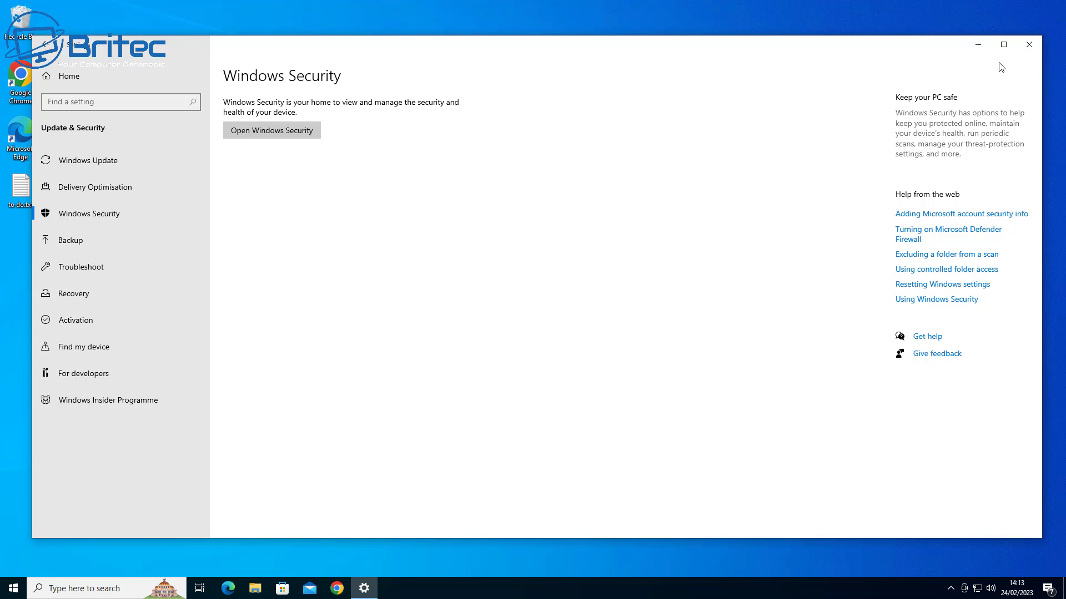
pyautogui.click(1029, 44)
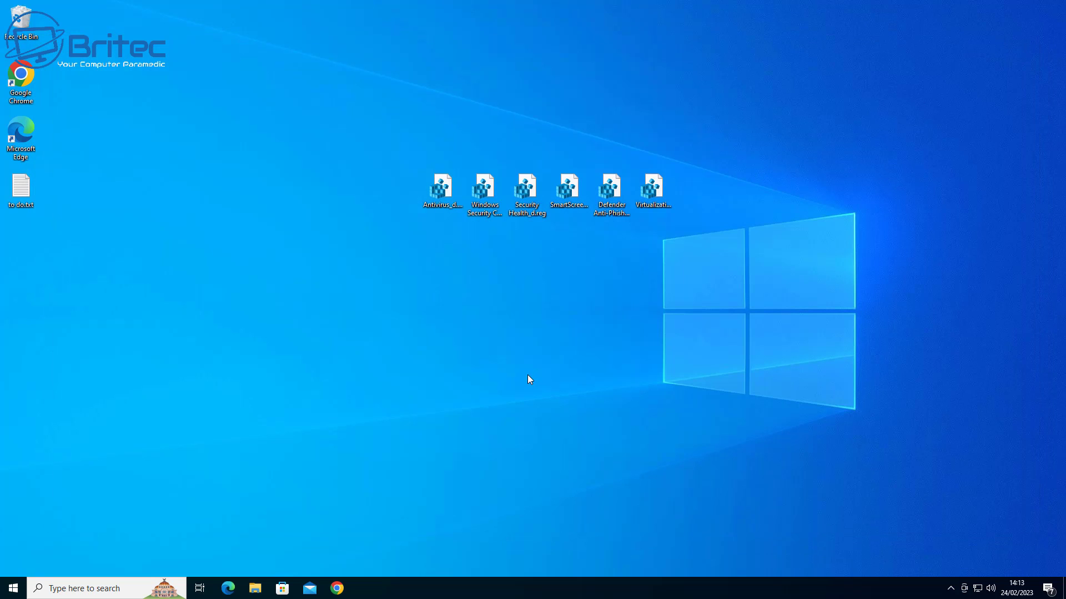